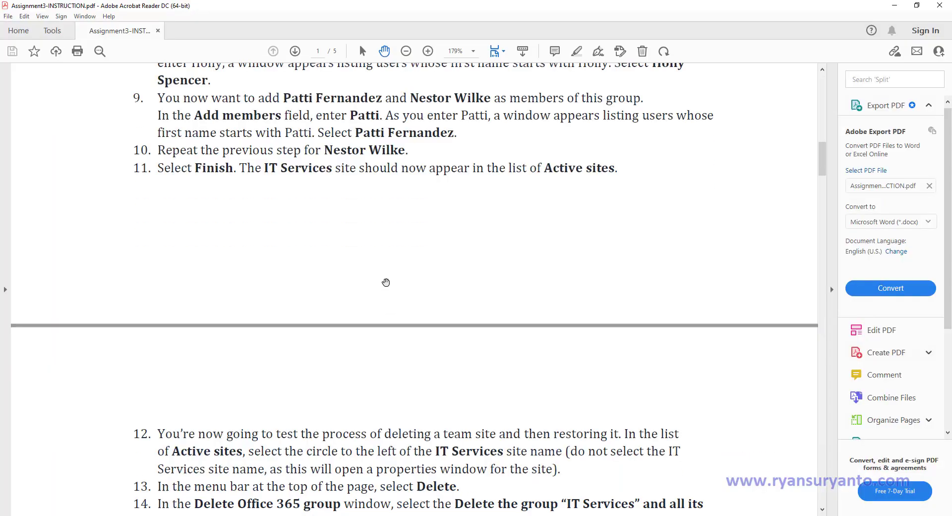
scroll(385, 289, down, 3)
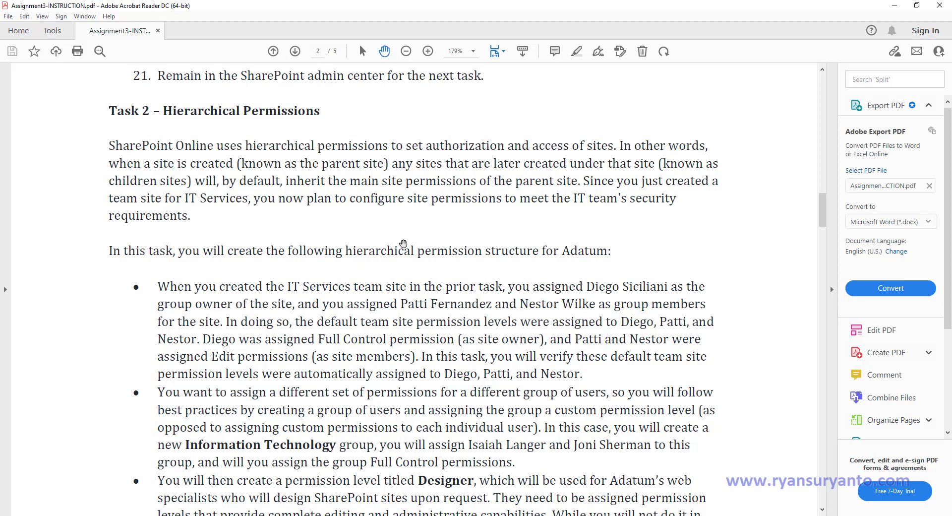
Step: Scroll the instructions PDF down to Task 2 – Hierarchical Permissions, steps 1–5
scroll(406, 253, down, 1)
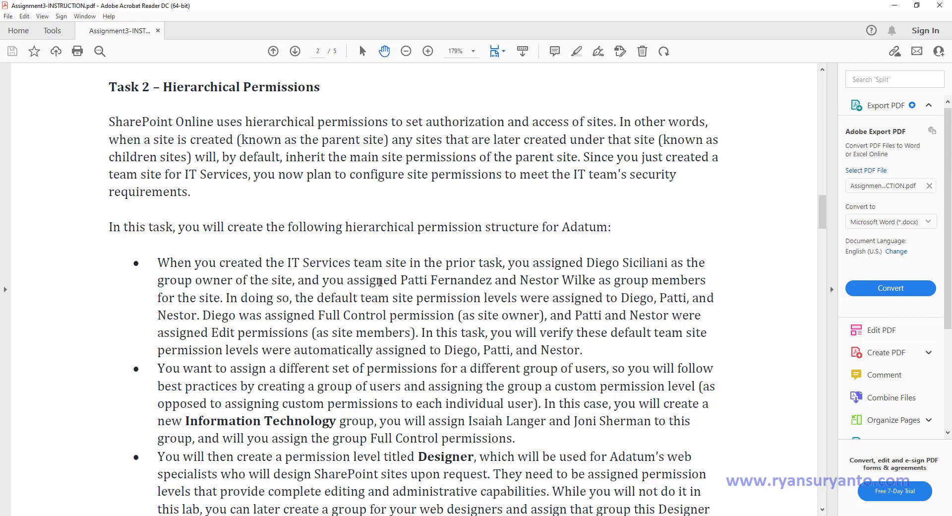
scroll(380, 282, down, 10)
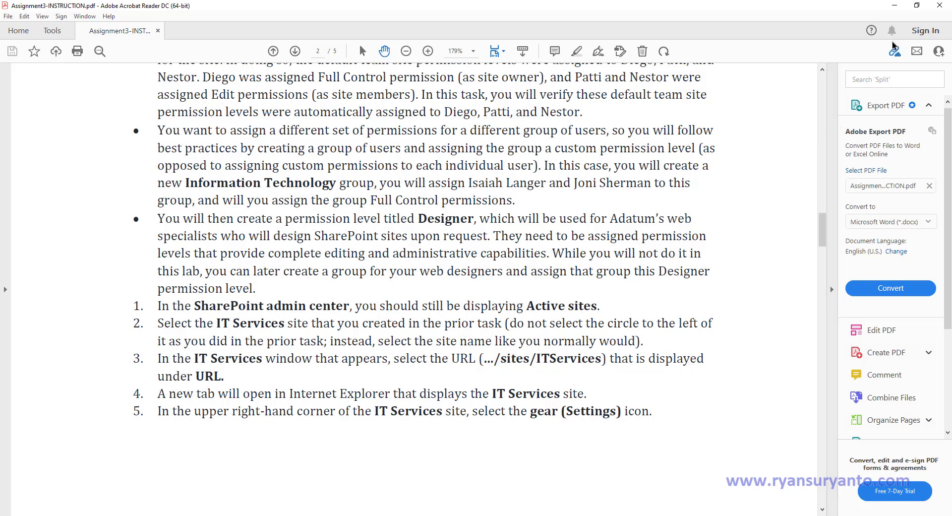
Step: Open the IT Services XXX site from Active sites, dismiss its welcome prompts, and show group membership
click(894, 5)
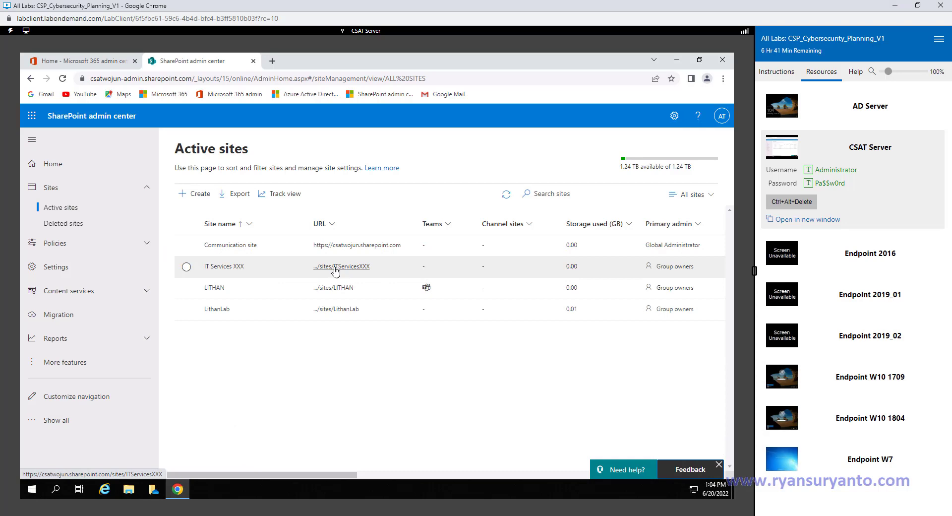
click(335, 267)
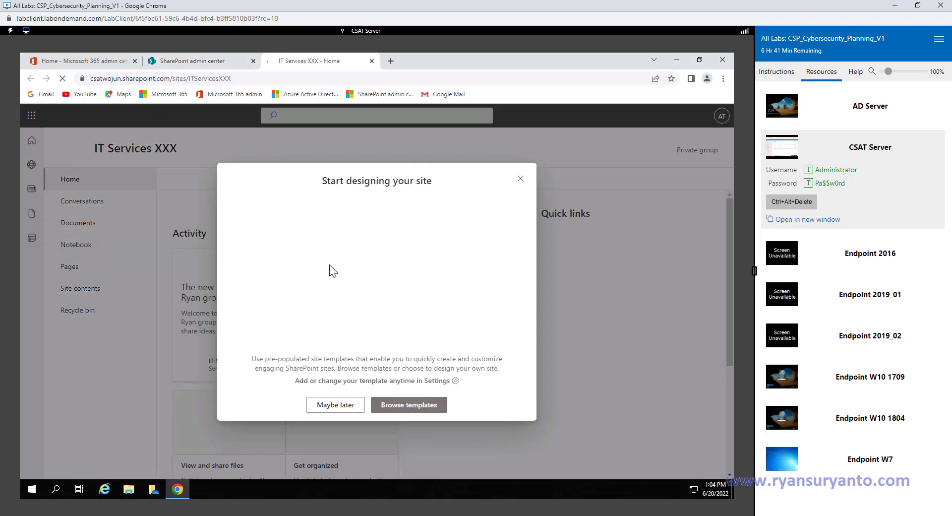
click(520, 180)
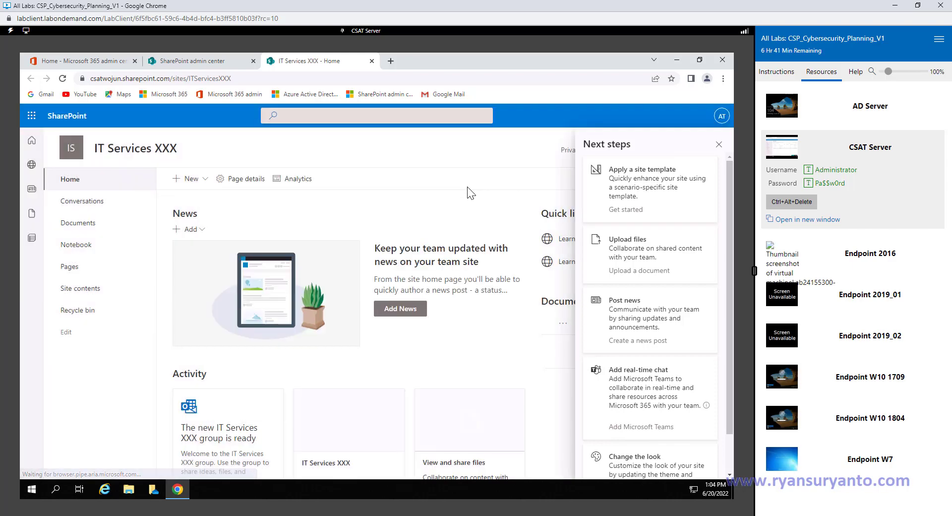
click(718, 144)
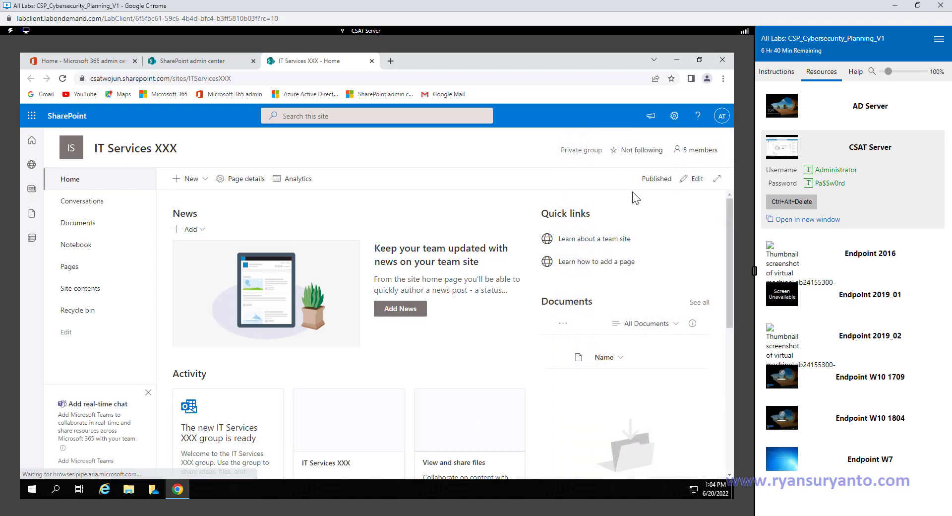
click(694, 150)
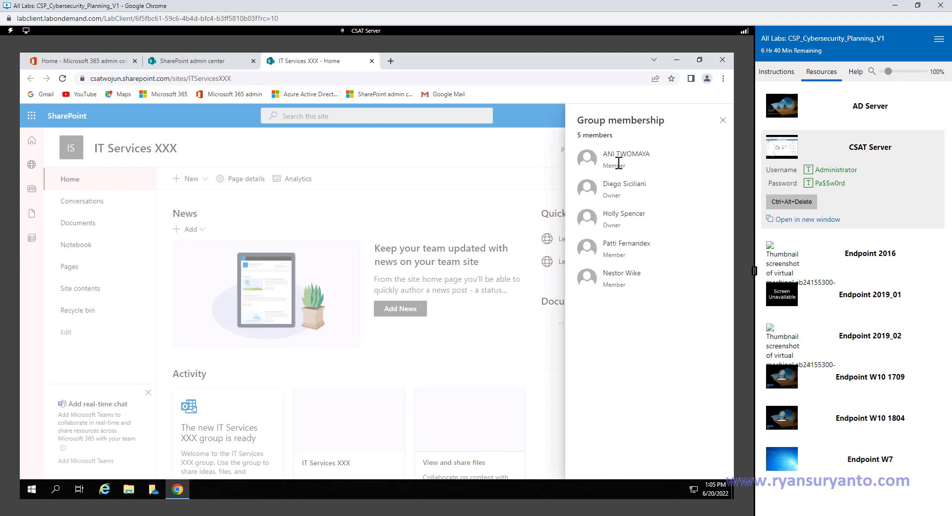
Step: Close the five-member group list and open Site permissions from the Settings gear
click(496, 185)
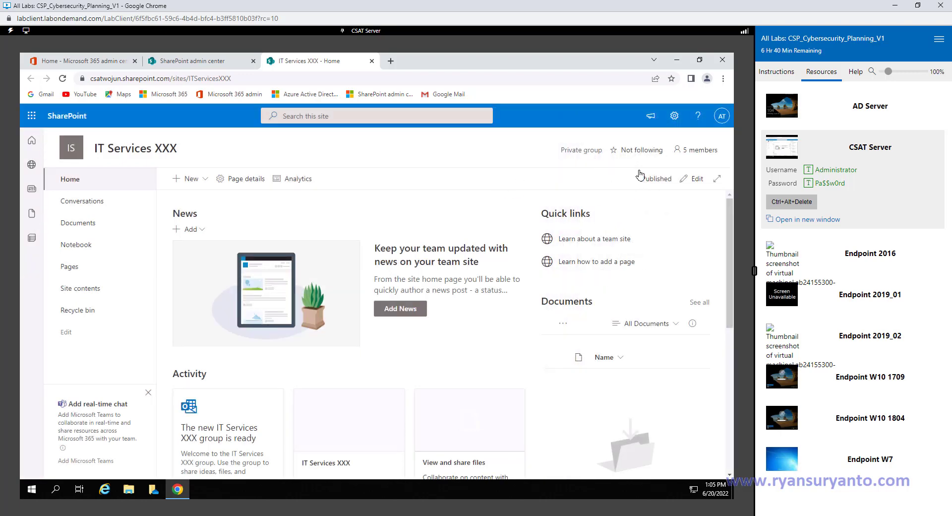
click(673, 118)
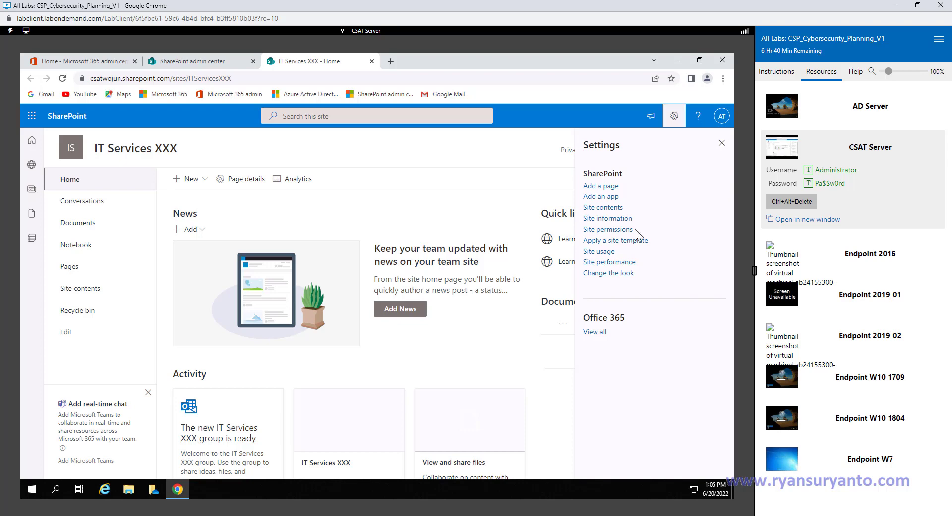
click(610, 230)
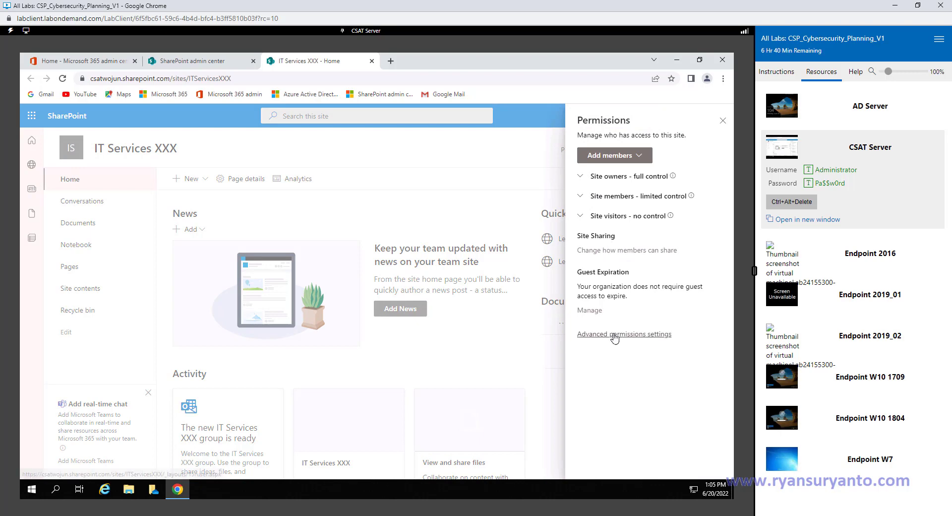
Step: Go to Advanced permissions settings and start a Check Permissions on the site
click(614, 335)
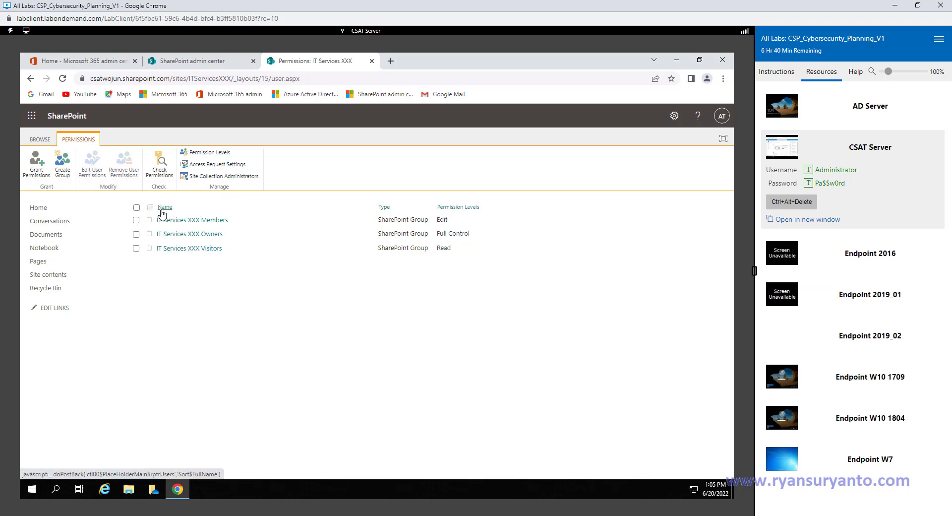
click(157, 168)
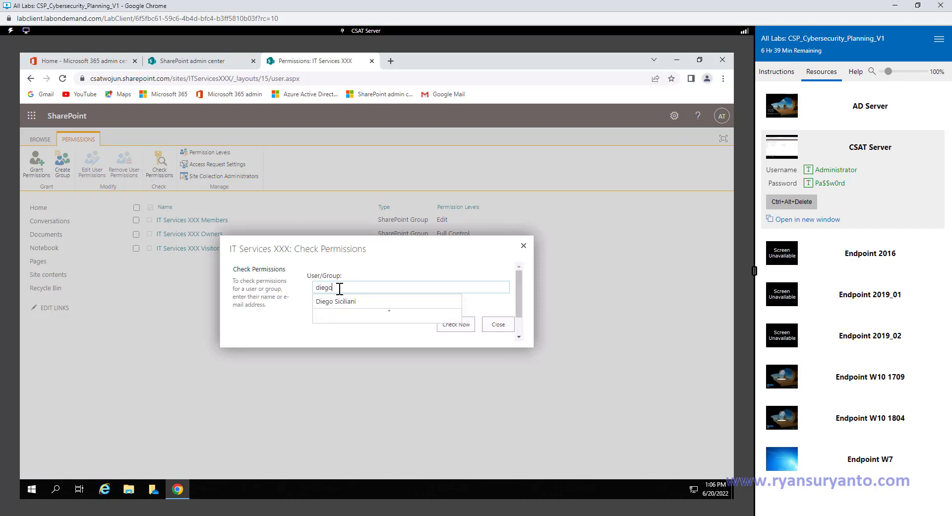
click(340, 302)
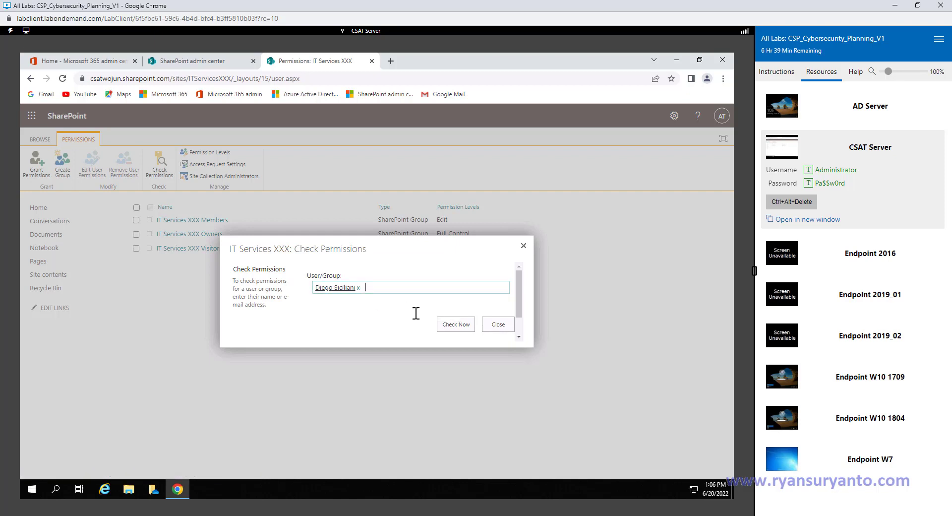
click(447, 326)
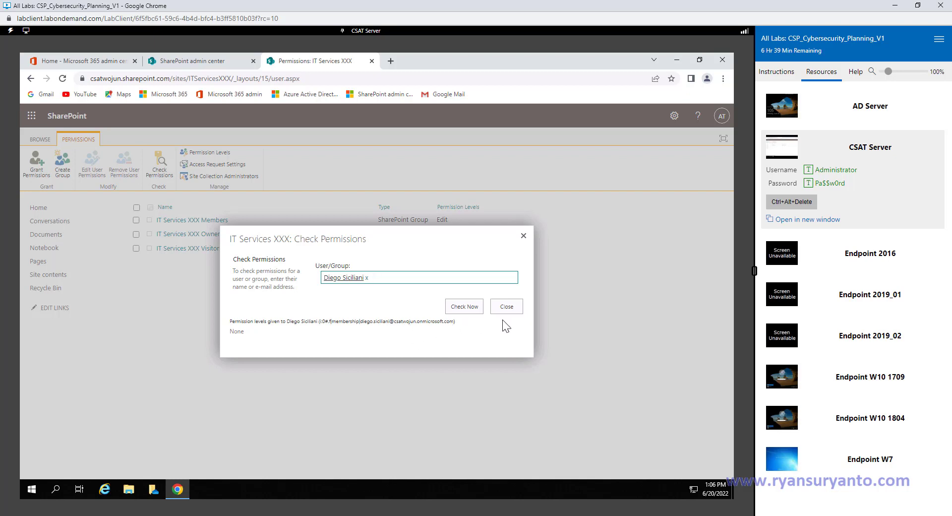
click(506, 305)
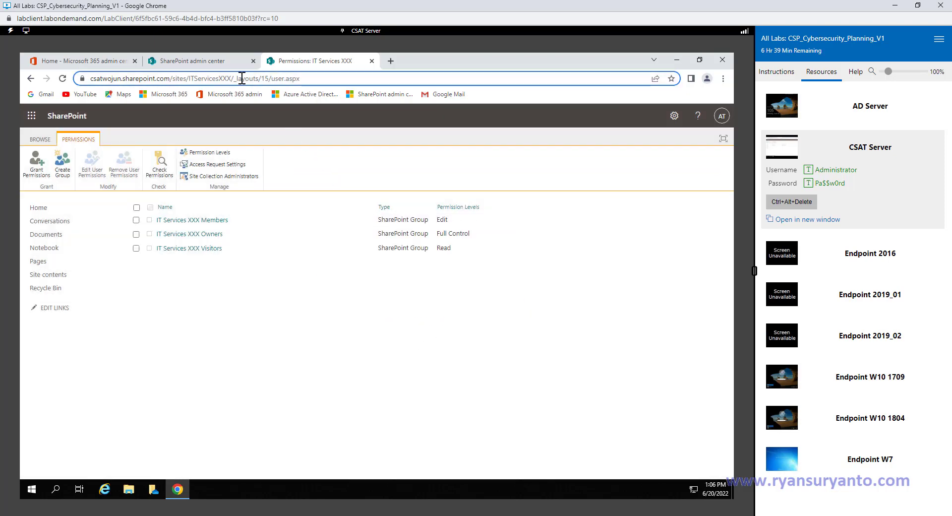
Step: Copy the permissions page URL and open a new Incognito window
click(242, 79)
right_click(241, 79)
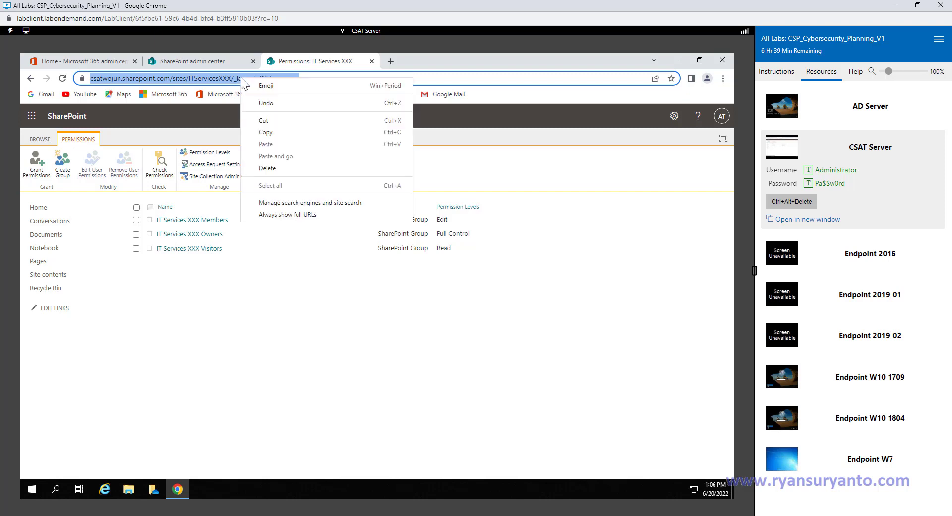
click(271, 133)
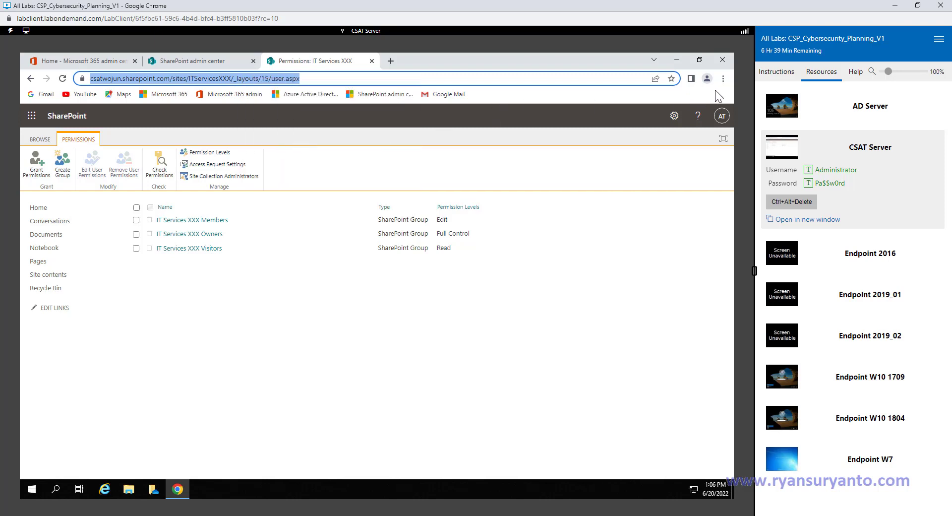
click(722, 79)
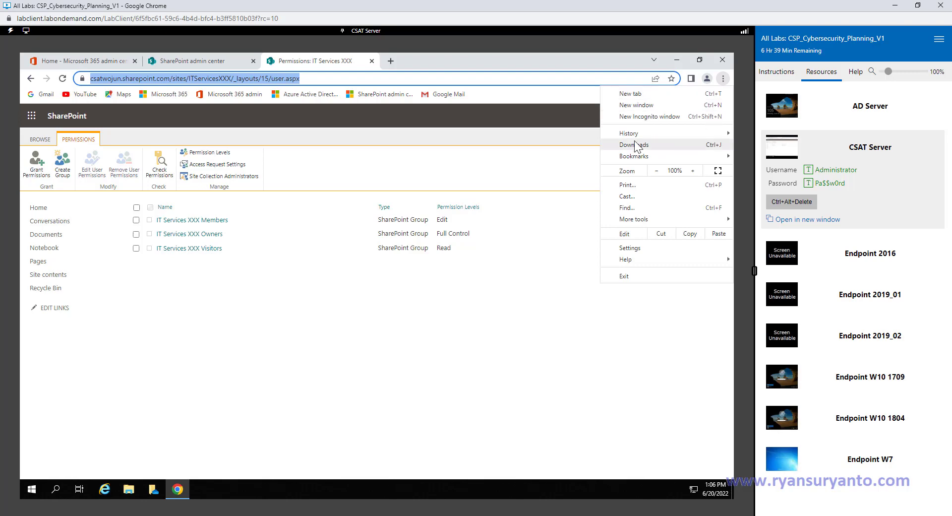
click(645, 117)
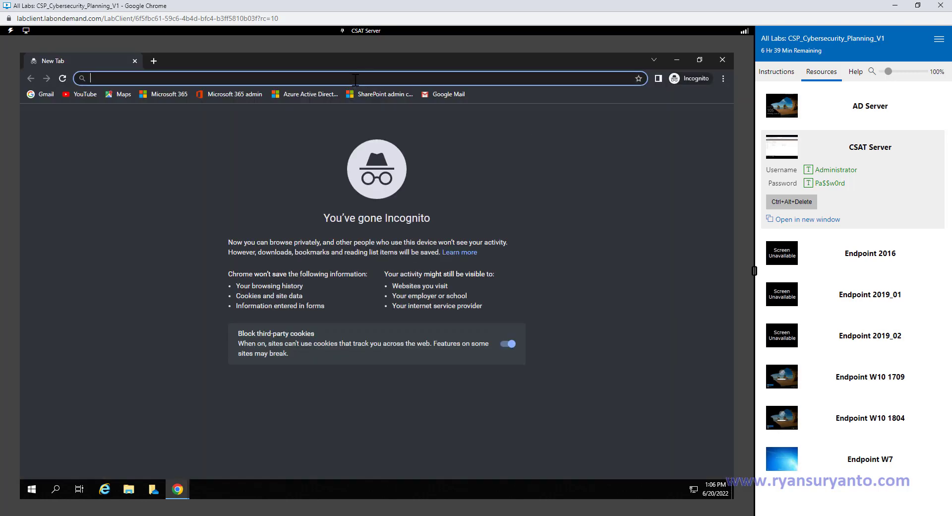
Step: Paste the copied permissions page URL into the Incognito address bar and load it
text(portal.offi)
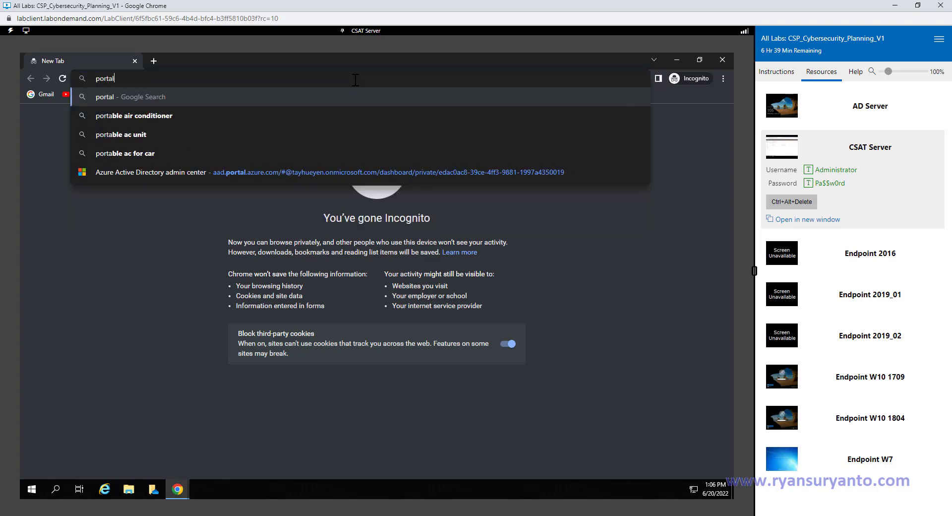
key(BackSpace)
key(BackSpace)
key(BackSpace)
key(BackSpace)
key(BackSpace)
key(BackSpace)
key(BackSpace)
key(BackSpace)
key(BackSpace)
key(BackSpace)
key(BackSpace)
key(ctrl+v)
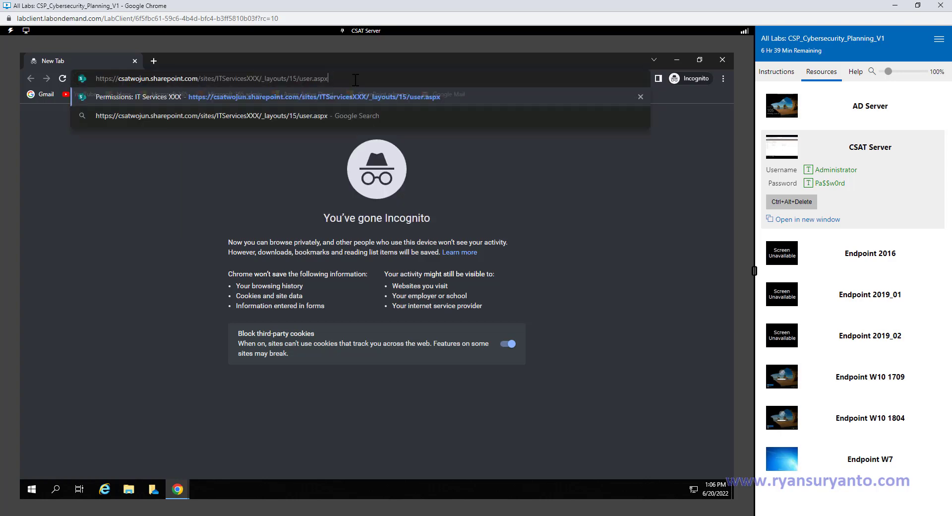
key(Return)
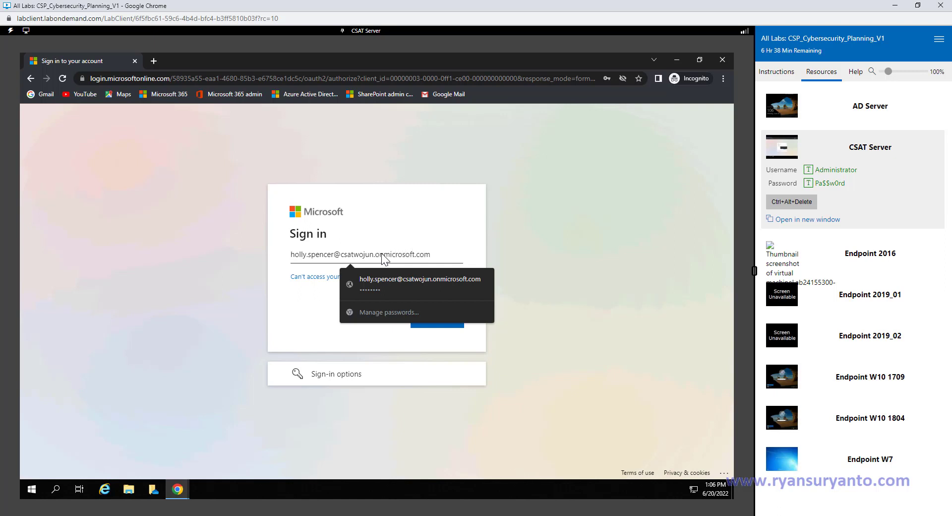
Step: Sign in with the test account's password, skip the security setup, and stay signed in
click(426, 330)
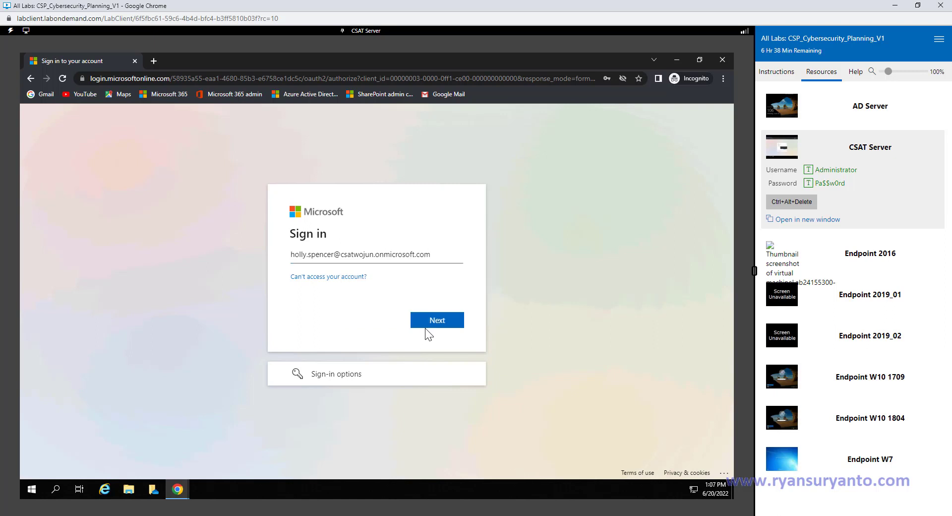
click(426, 324)
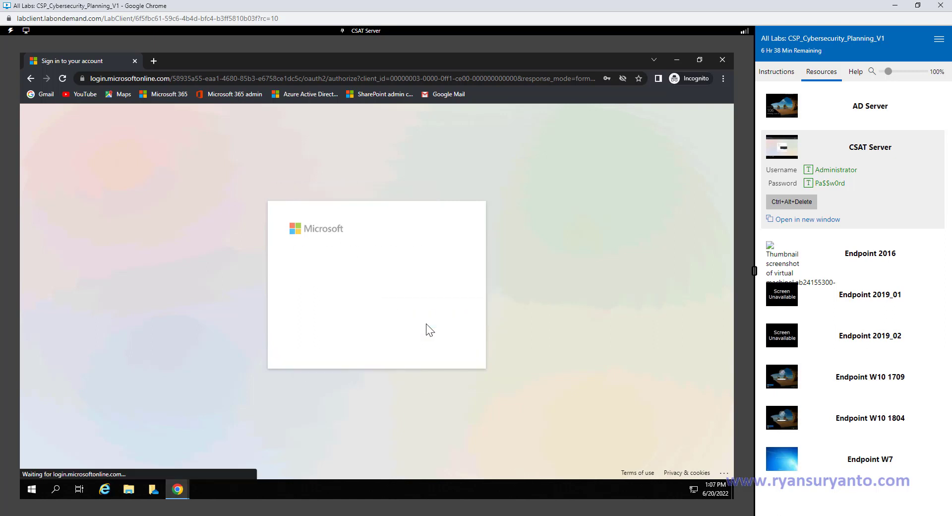
text(P)
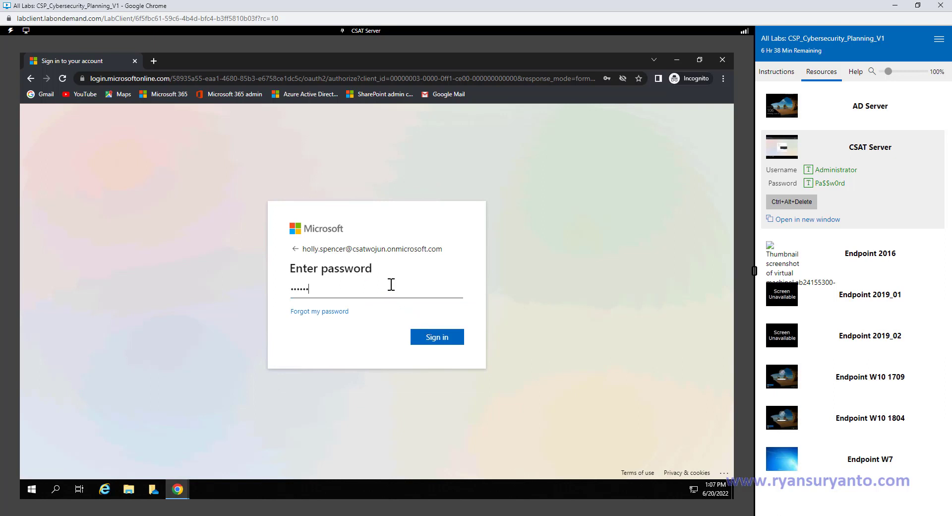
click(433, 337)
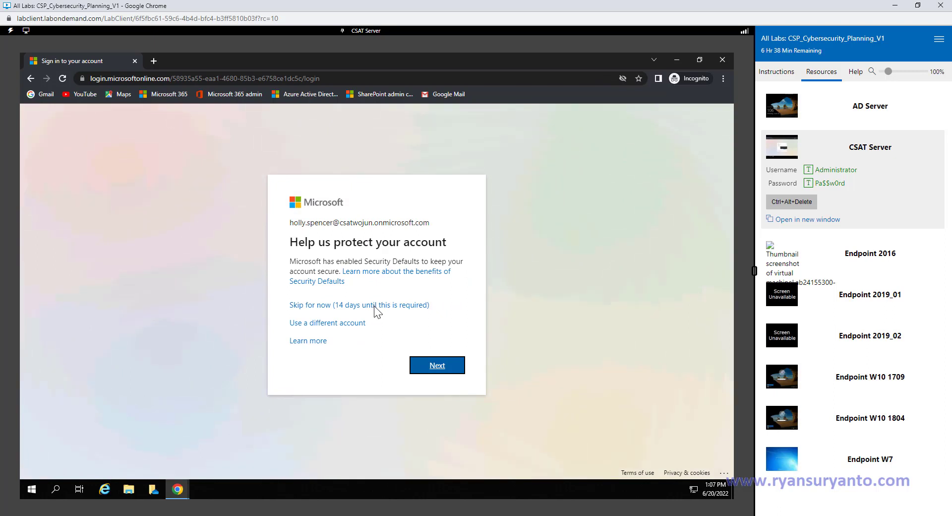
click(374, 306)
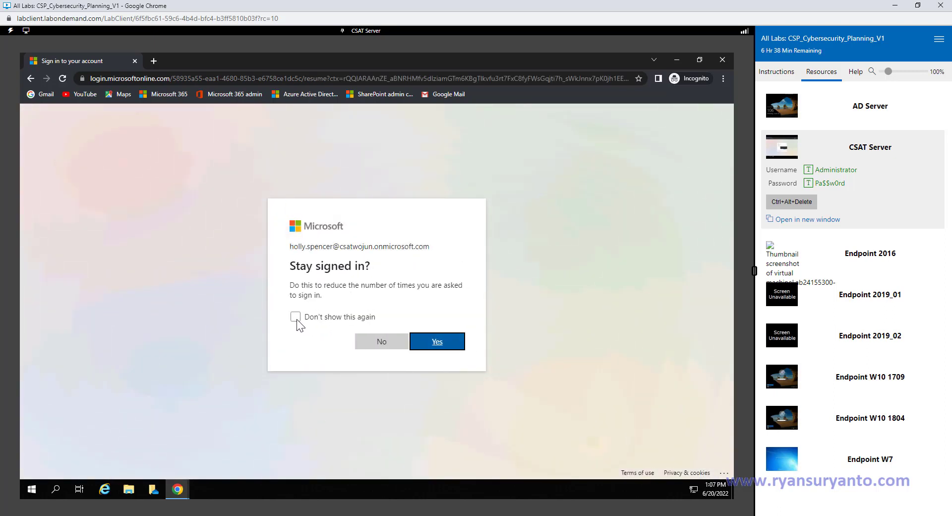
click(435, 342)
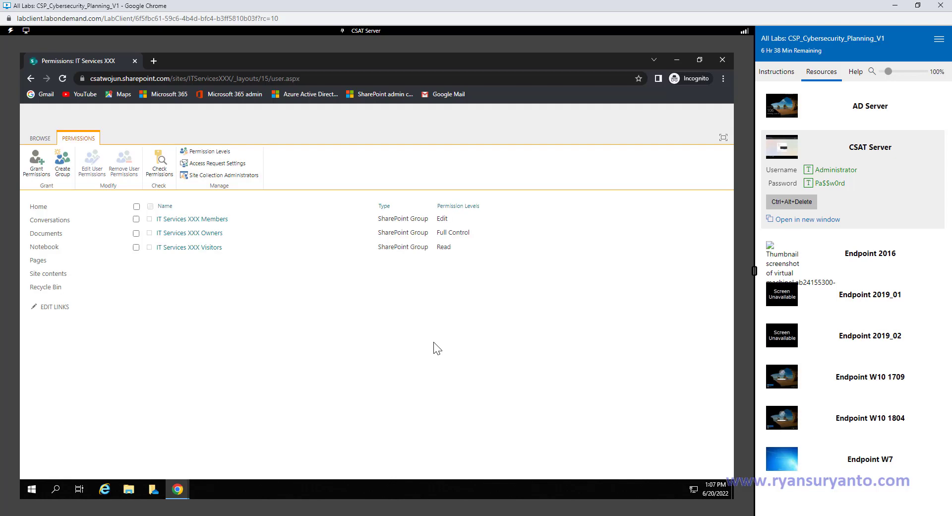
Step: Run Check Permissions for a user picked from the search suggestions
click(159, 163)
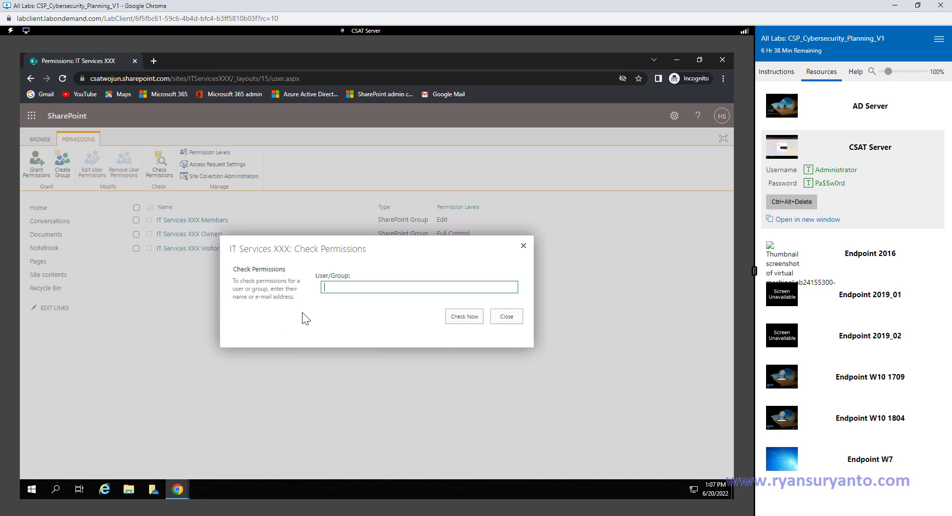
key(BackSpace)
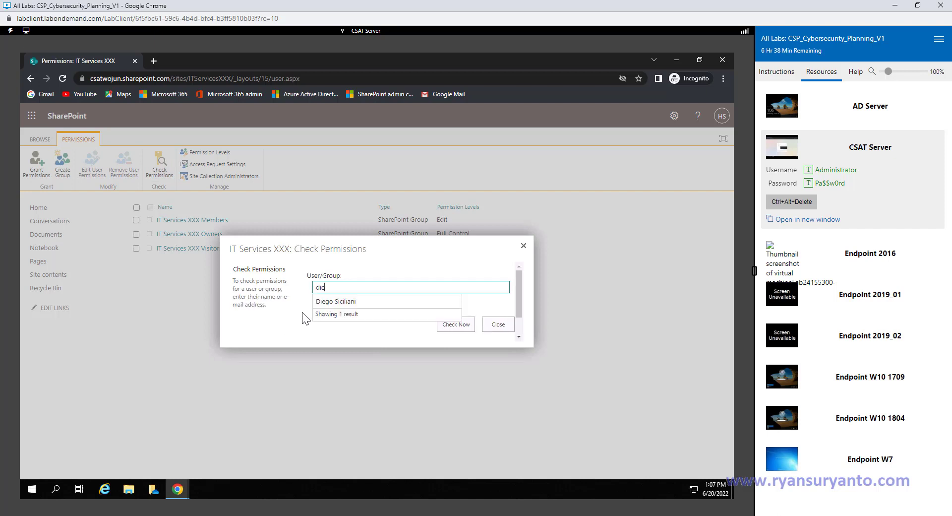
click(334, 301)
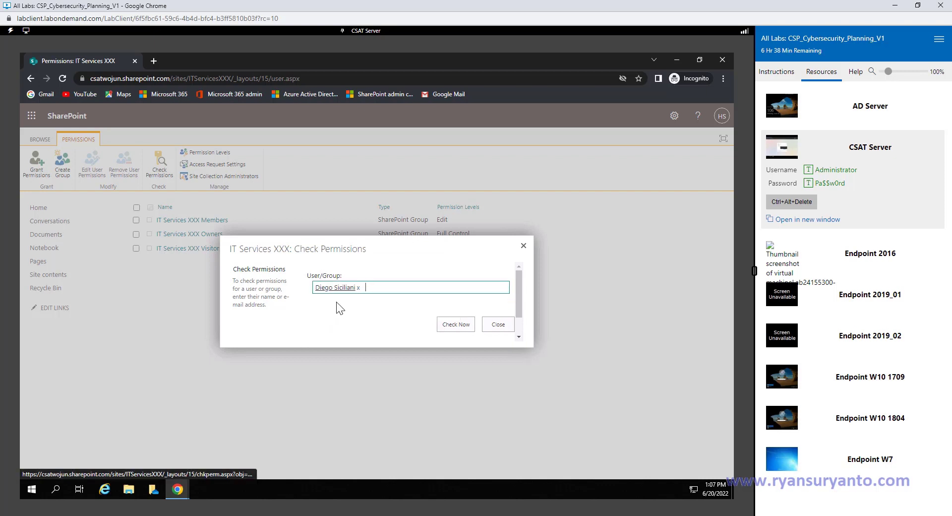
click(457, 326)
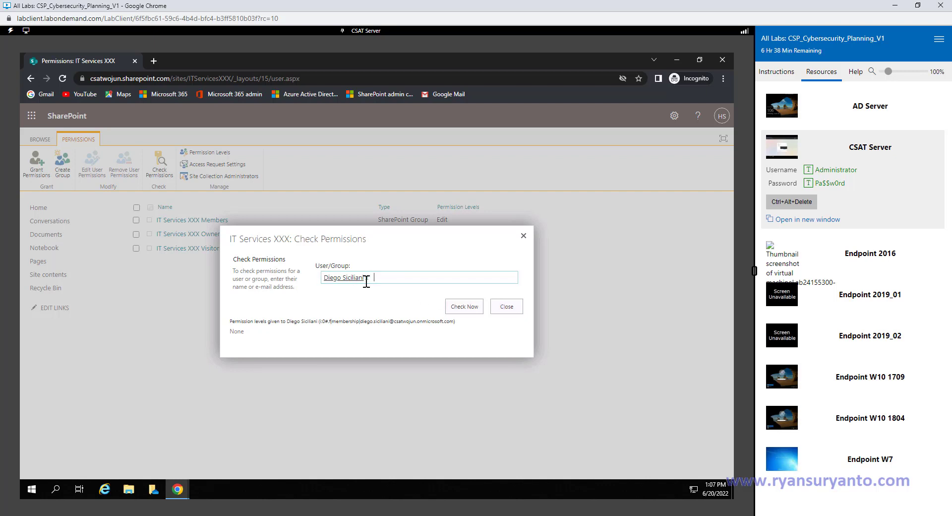
Step: Check the signed-in account's permissions, showing Full Control and Edit
key(BackSpace)
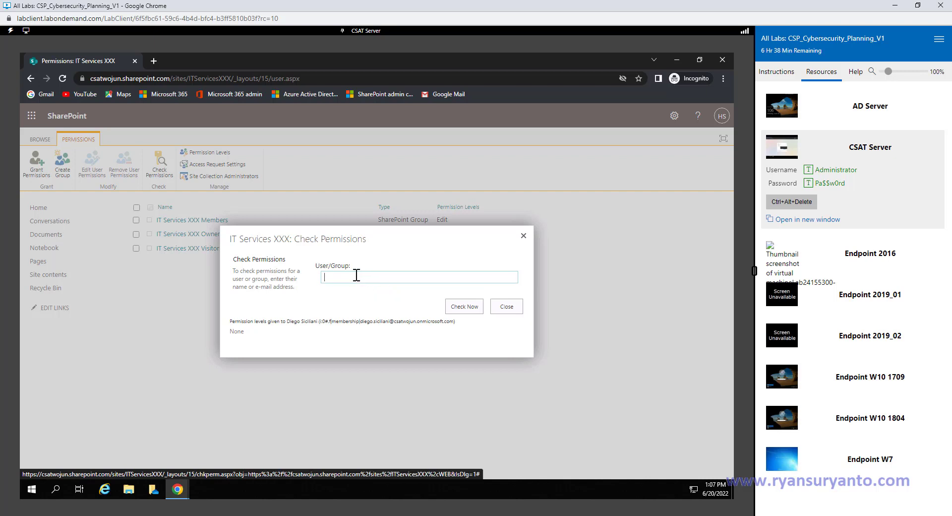
text(Holl)
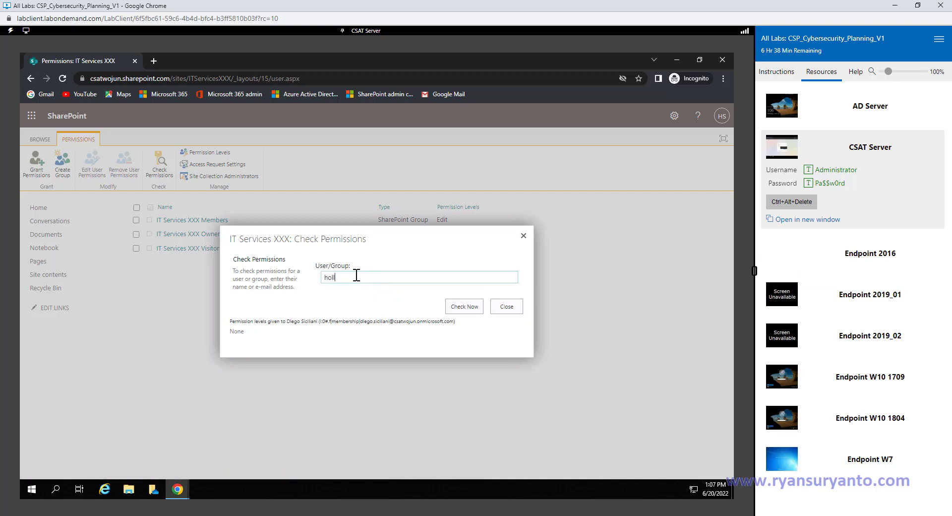
text(y)
click(353, 295)
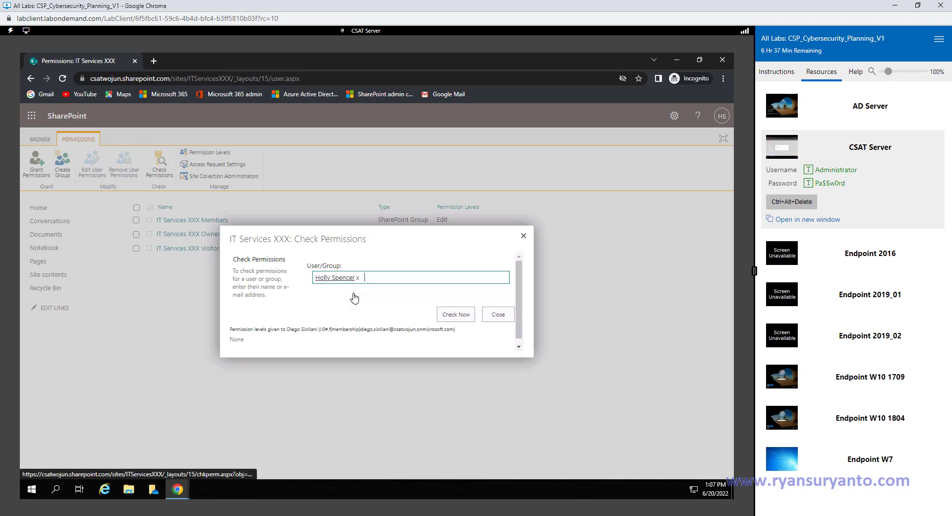
click(452, 315)
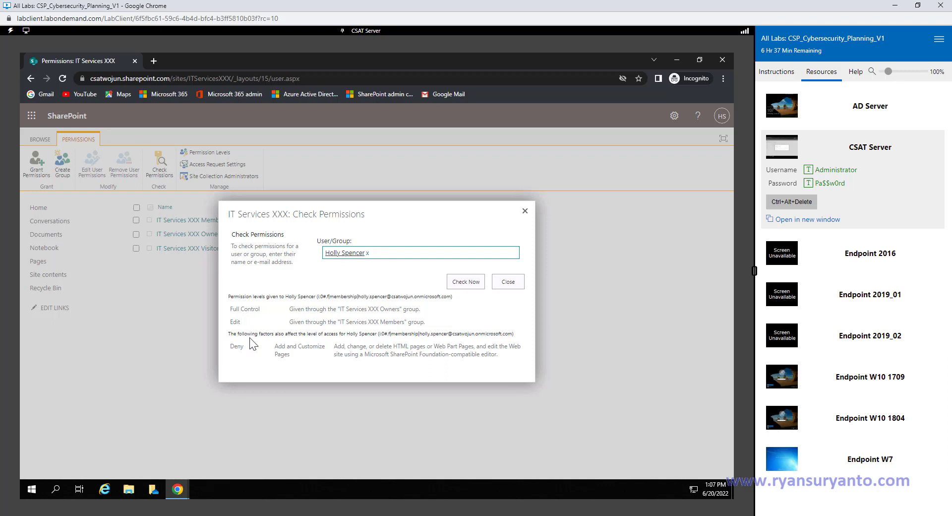
Step: Replace the signed-in account with another user and check their site permissions
click(368, 252)
text(diego)
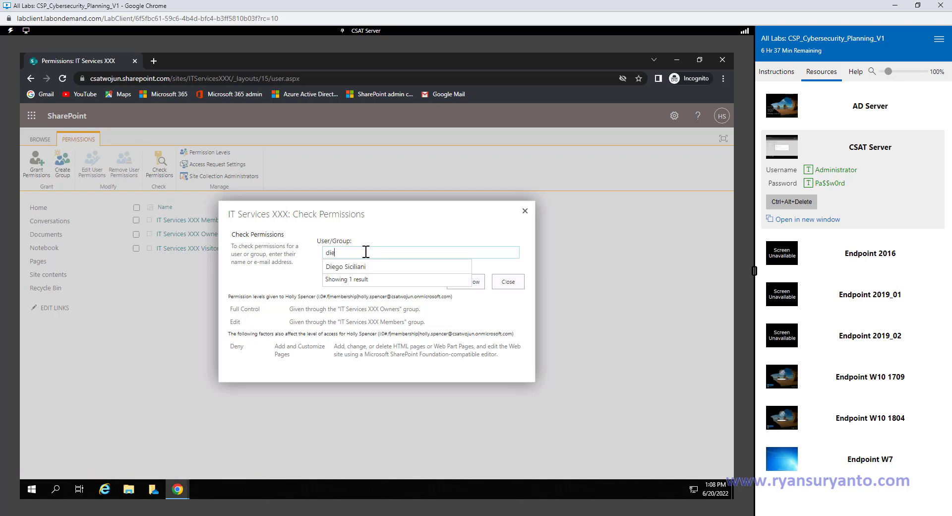
click(344, 266)
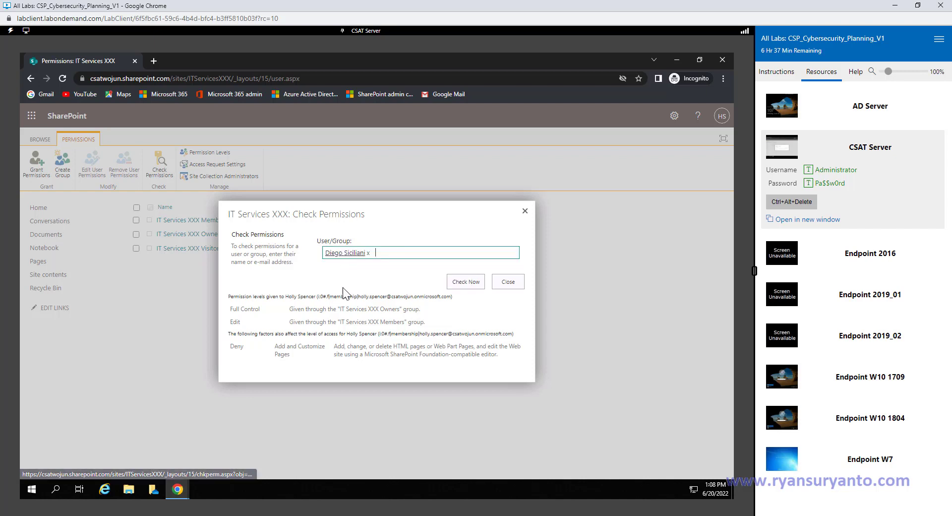
click(465, 282)
Step: Check the next user's site permissions, which show no permission levels (None)
click(373, 278)
key(BackSpace)
text(nestor)
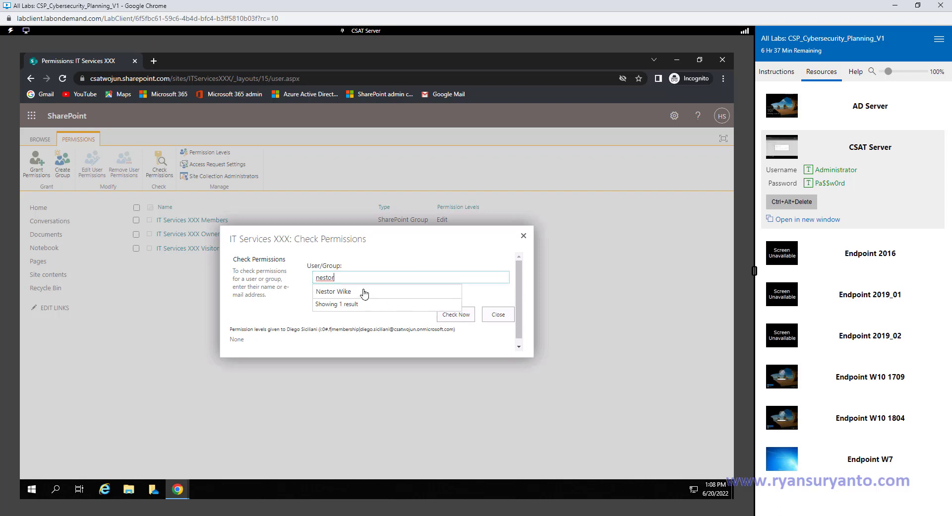
click(358, 295)
click(451, 313)
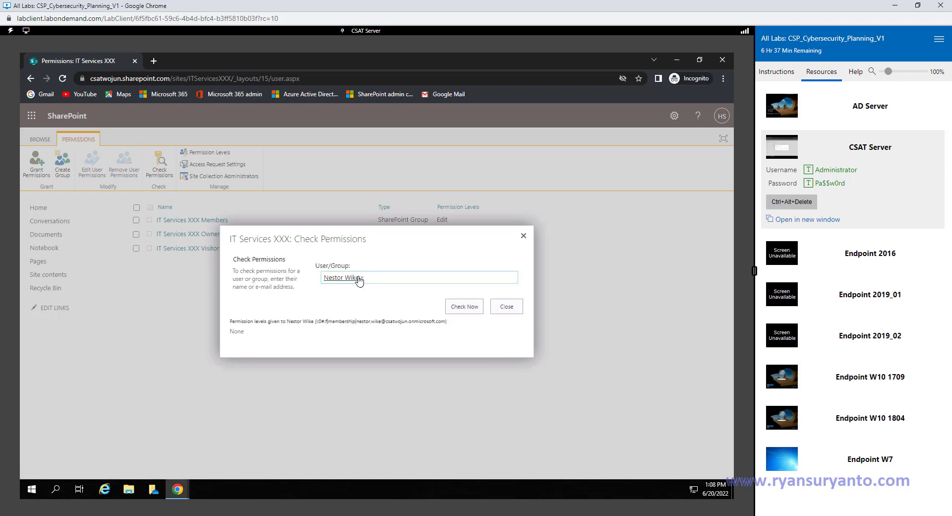
Step: Check a third user's permissions, then clear the search and close the dialog
key(BackSpace)
text(patti)
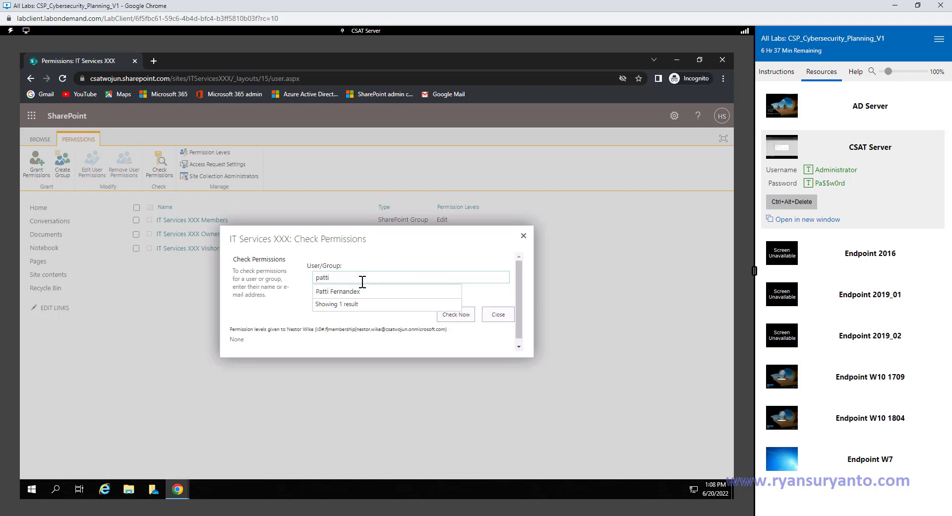
click(350, 293)
click(457, 316)
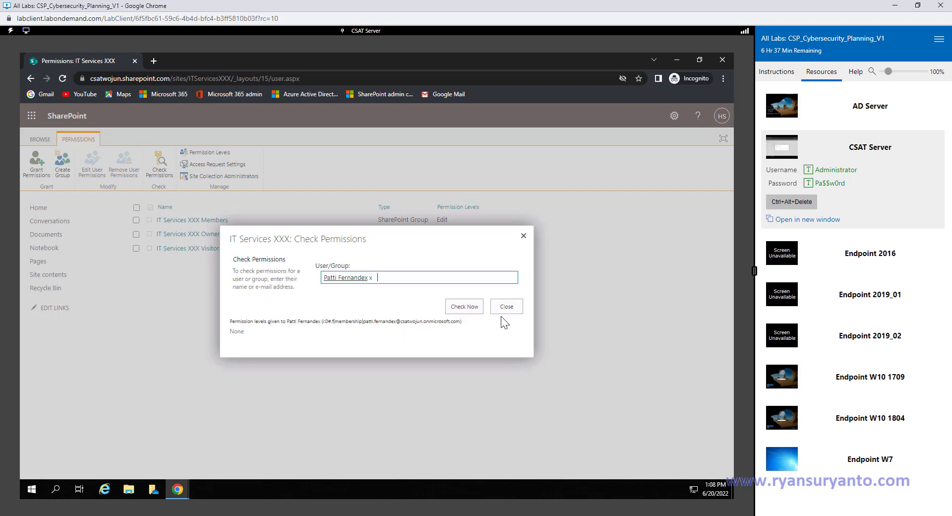
click(370, 279)
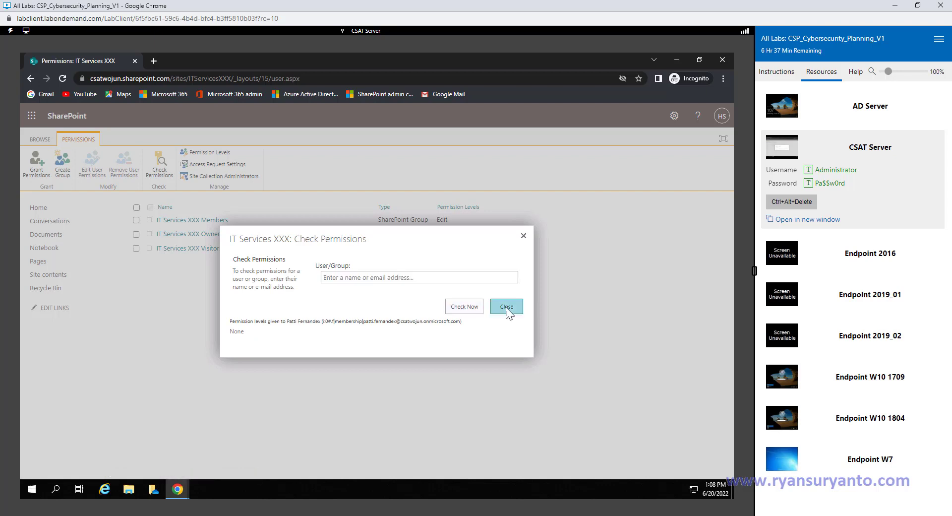
click(506, 307)
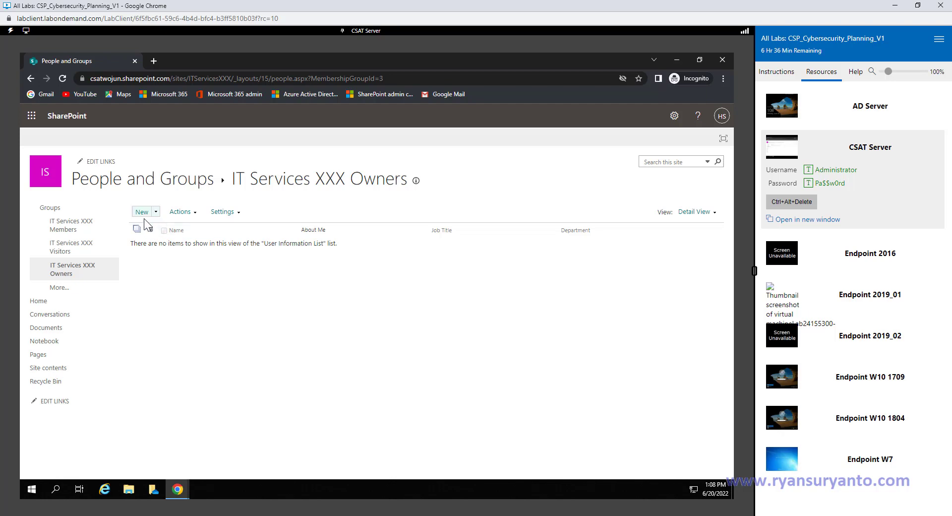
Step: Return from the empty Owners group to the IT Services XXX permissions page
click(30, 79)
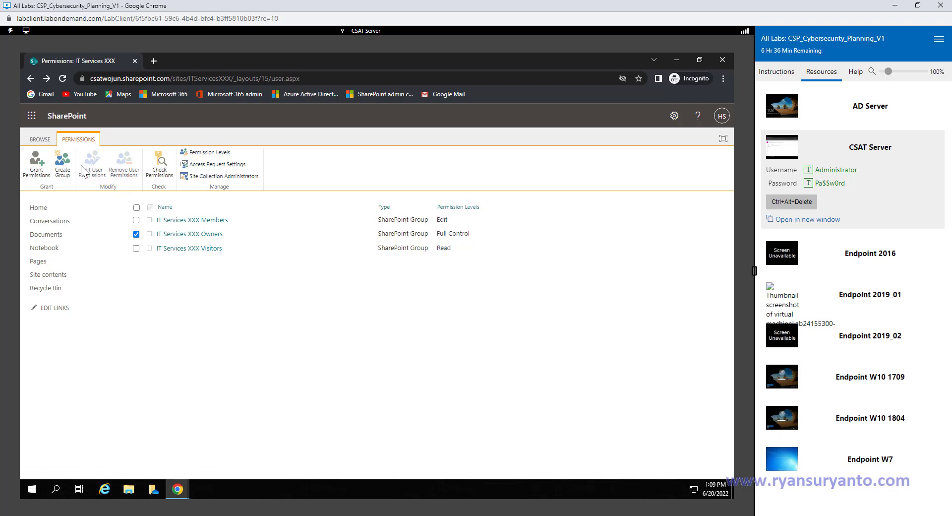
Step: Open Grant Permissions, cancel the Share invitation without inviting anyone, and return to the BROWSE tab
click(38, 171)
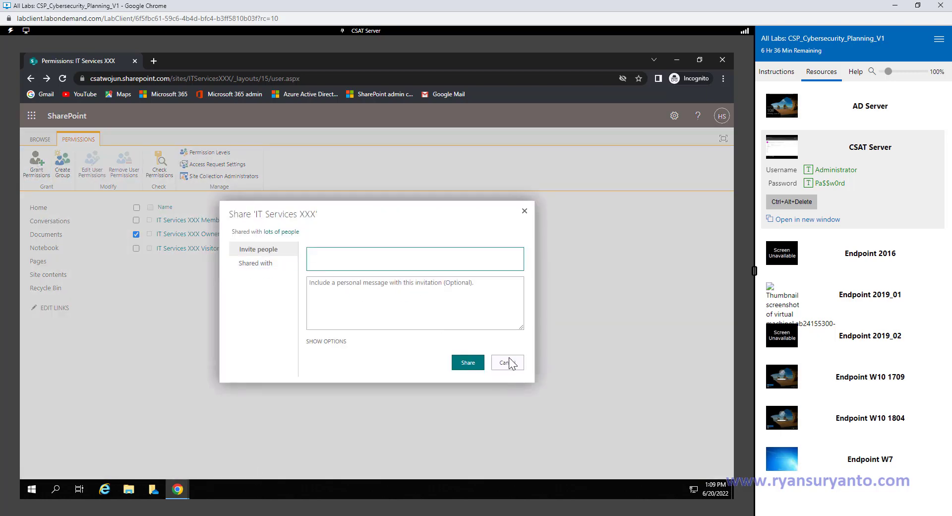
click(507, 362)
click(34, 135)
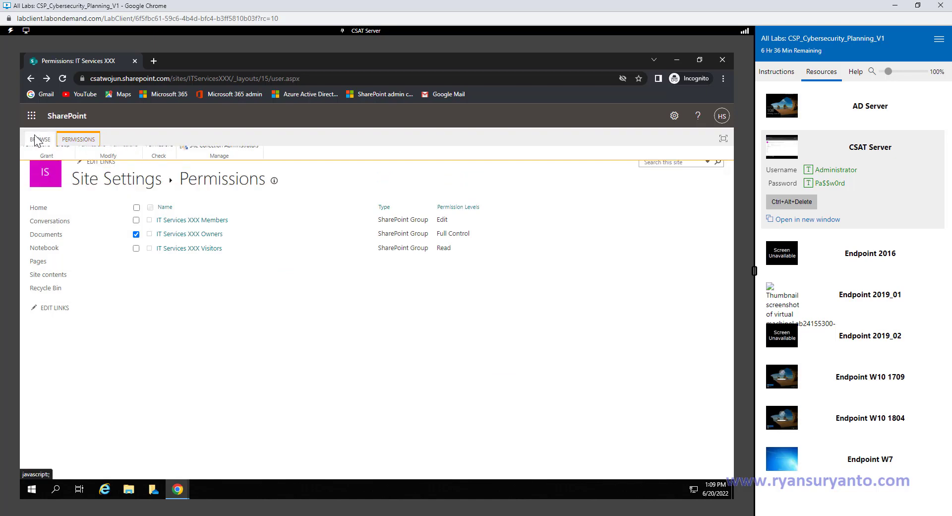
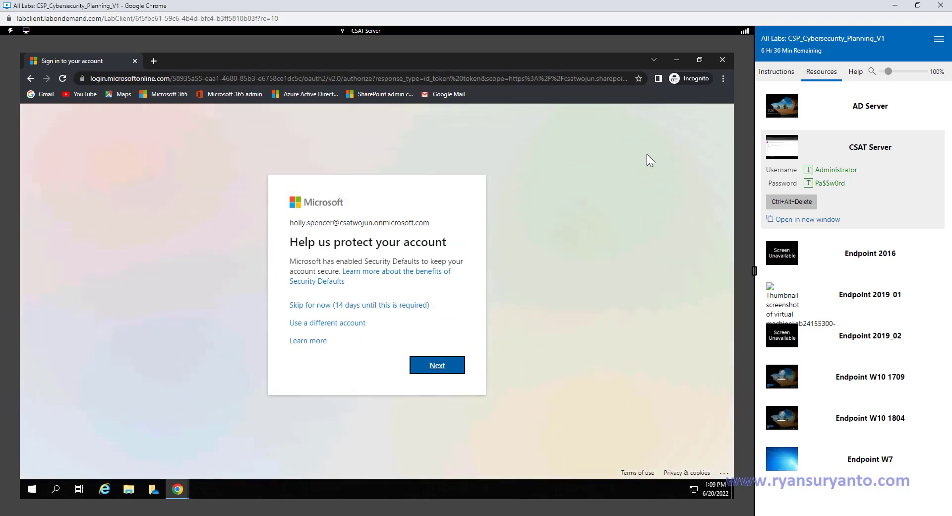
Step: Skip the security setup for now and continue to the IT Services XXX site home page
click(421, 305)
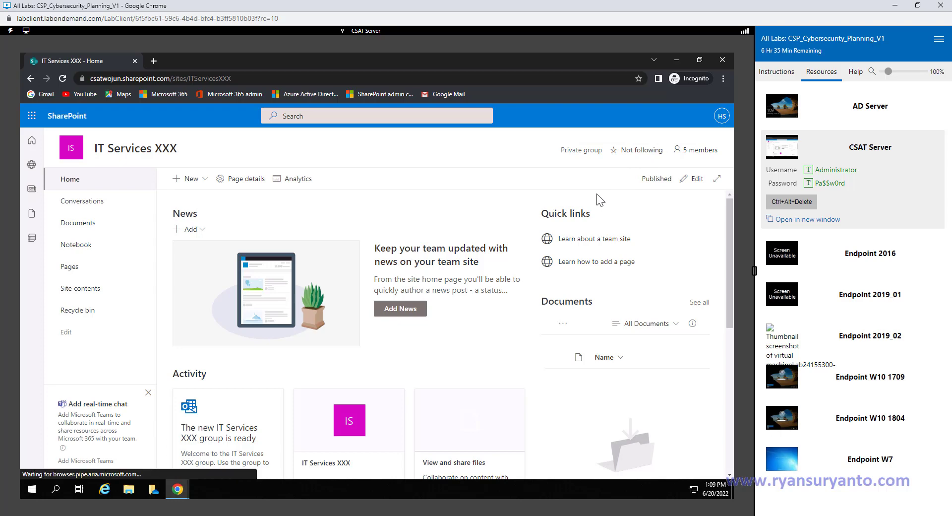
Step: Go from the Settings gear through Site permissions to the Advanced permissions settings page
click(675, 115)
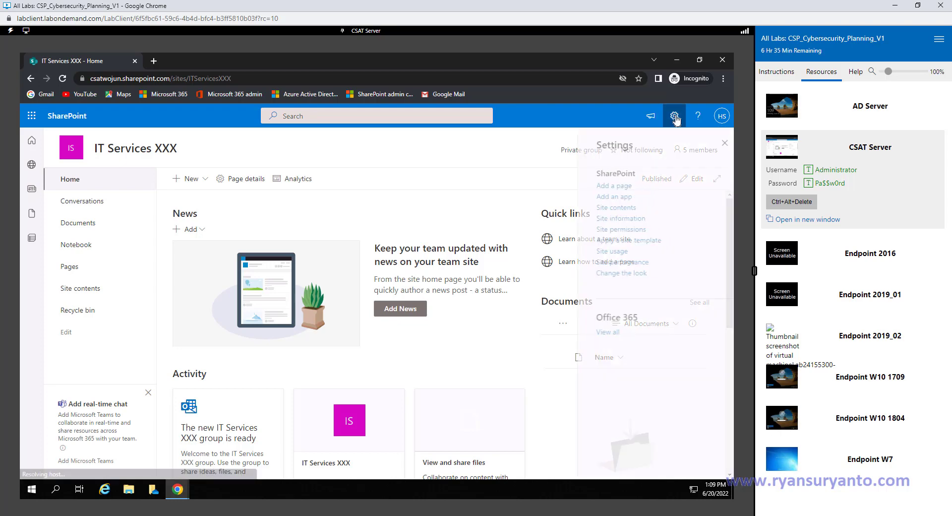
click(608, 230)
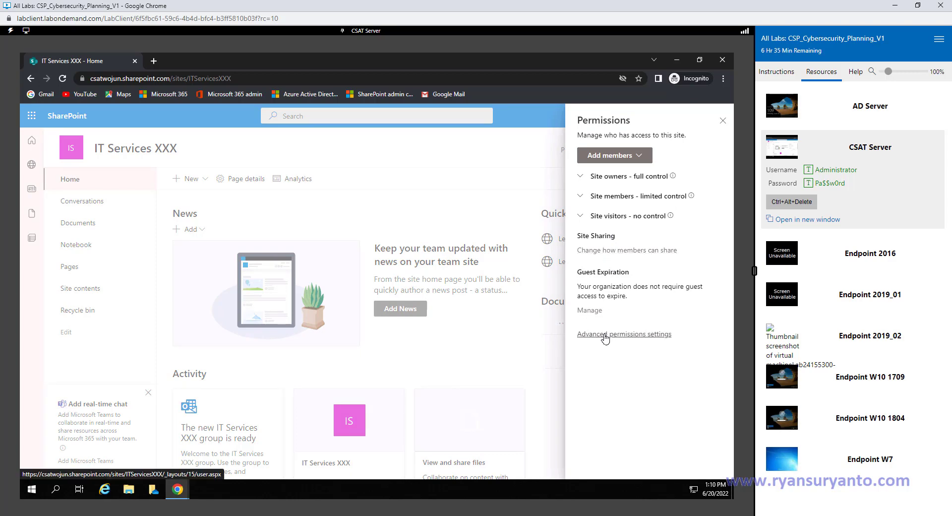
click(604, 335)
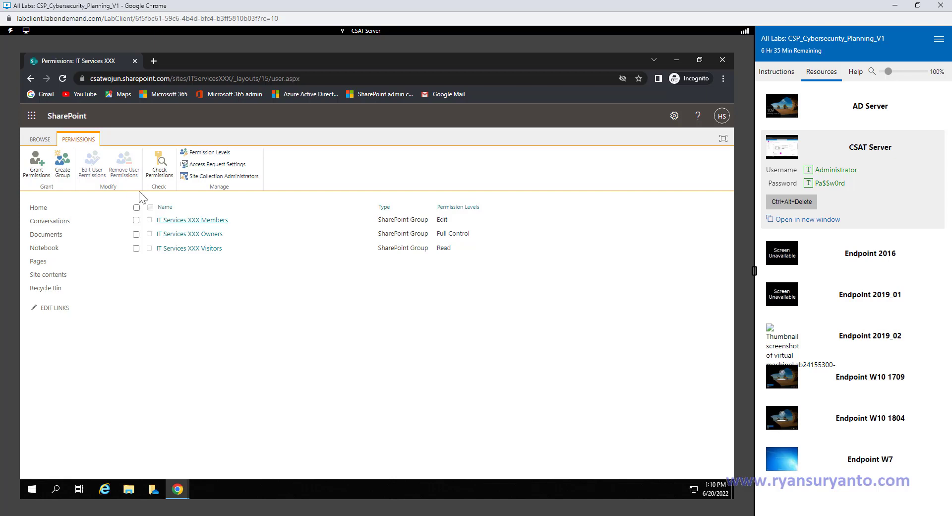
Step: Grant two users IT Services XXX Members [Edit] access, with the email invitation turned off
click(37, 171)
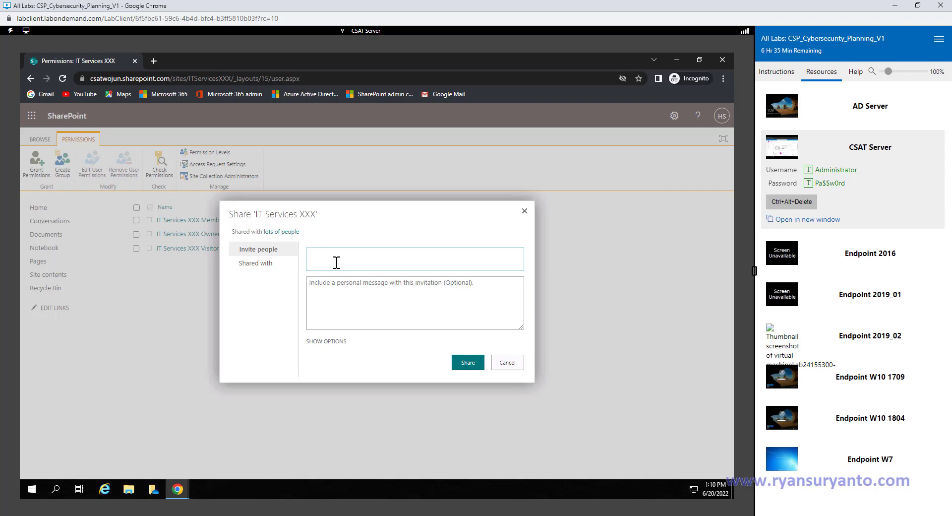
text(patt)
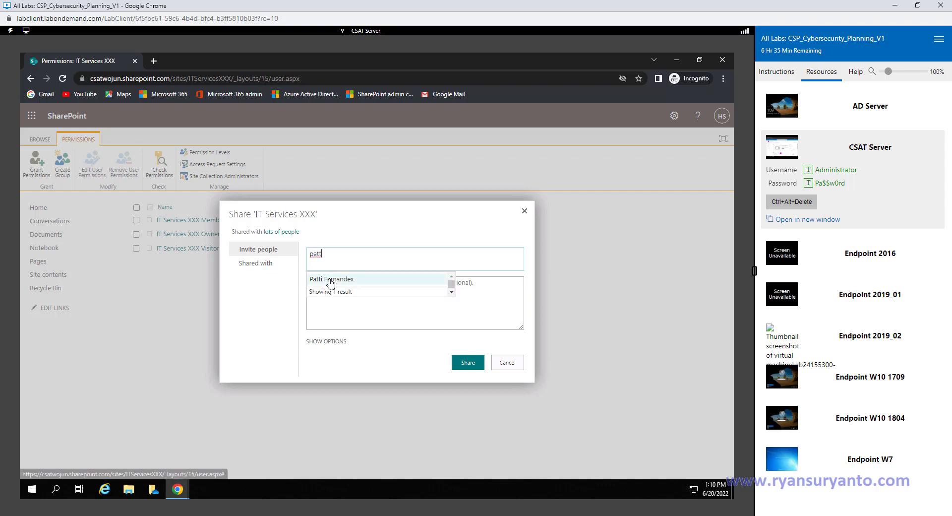
click(333, 279)
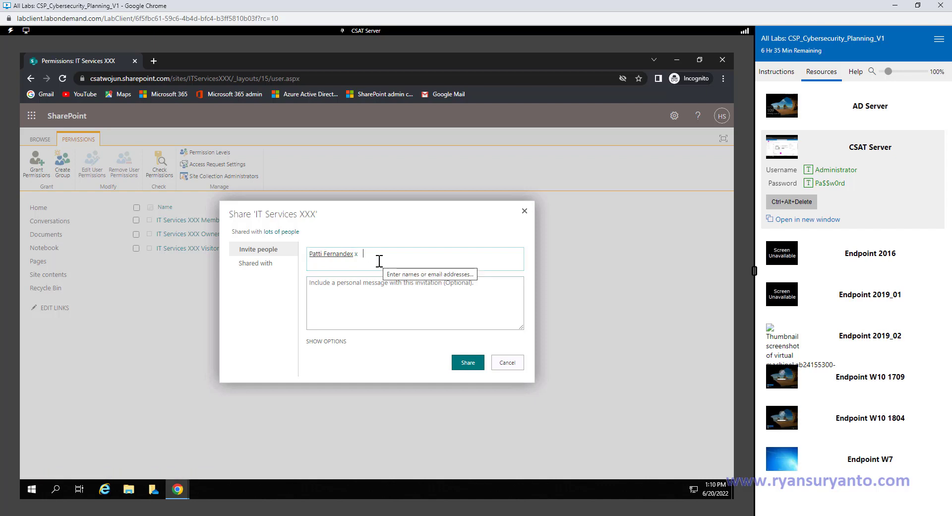
text(diego)
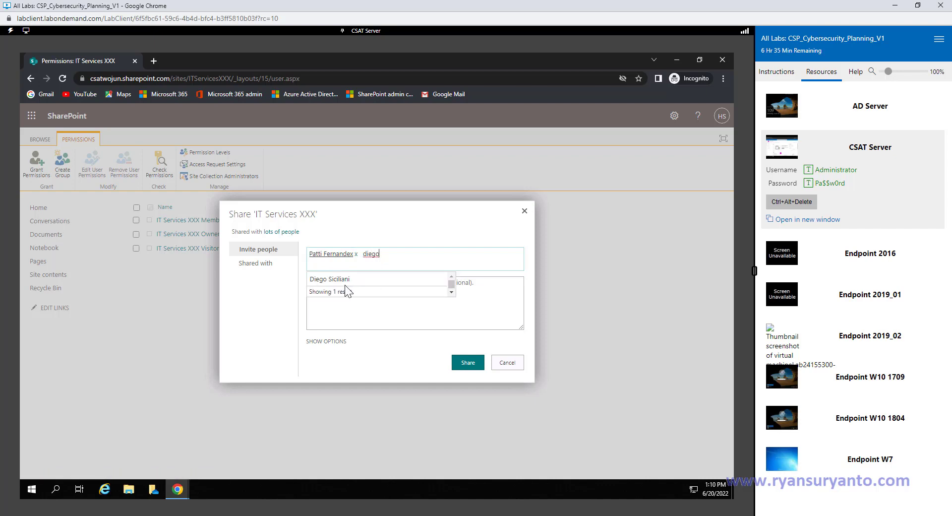
click(342, 280)
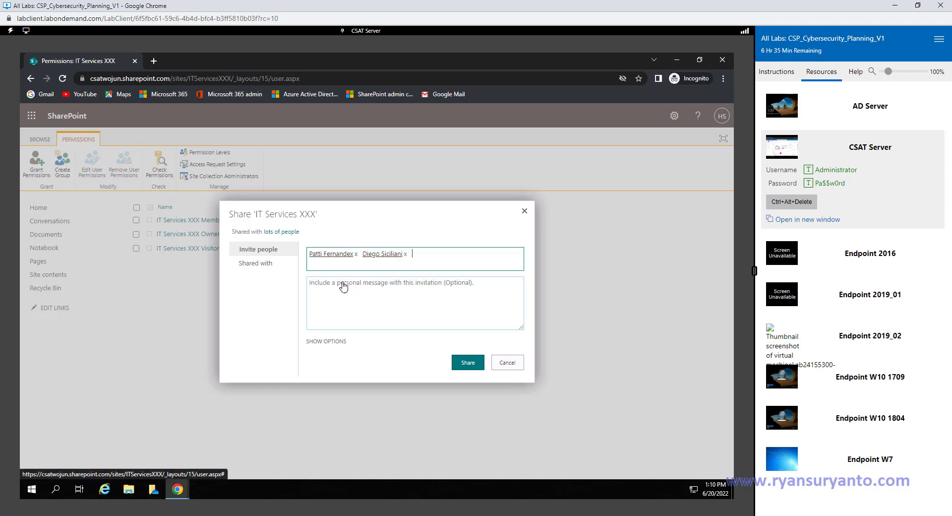
click(335, 342)
click(310, 334)
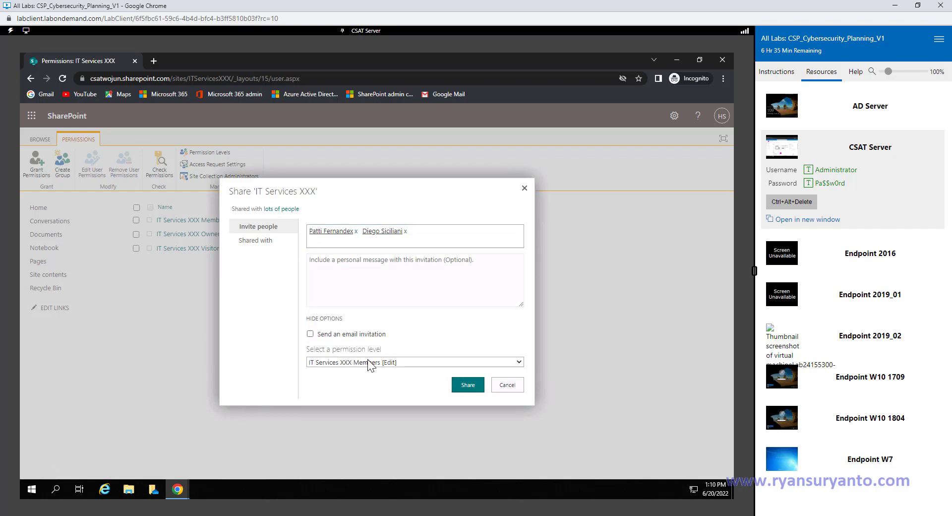
click(461, 385)
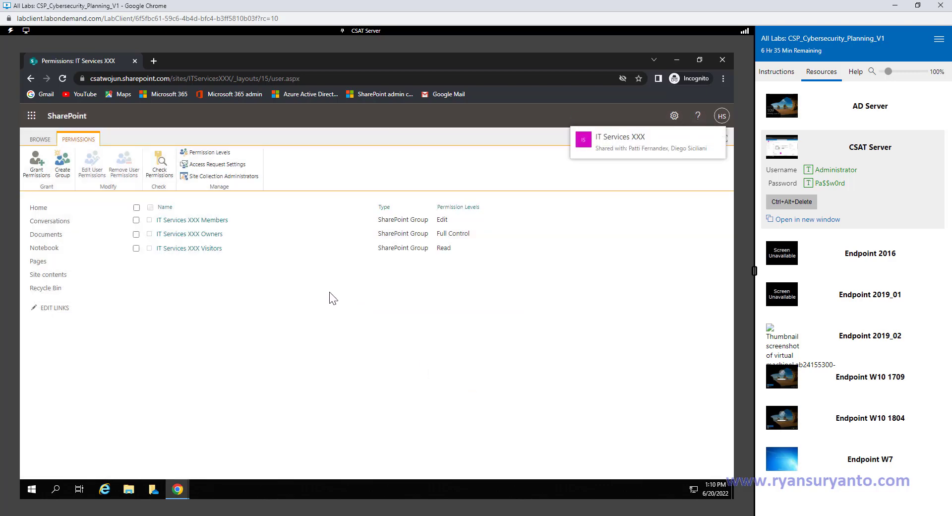
Step: View the IT Services XXX Members group's list, then switch to the empty Owners group
click(202, 221)
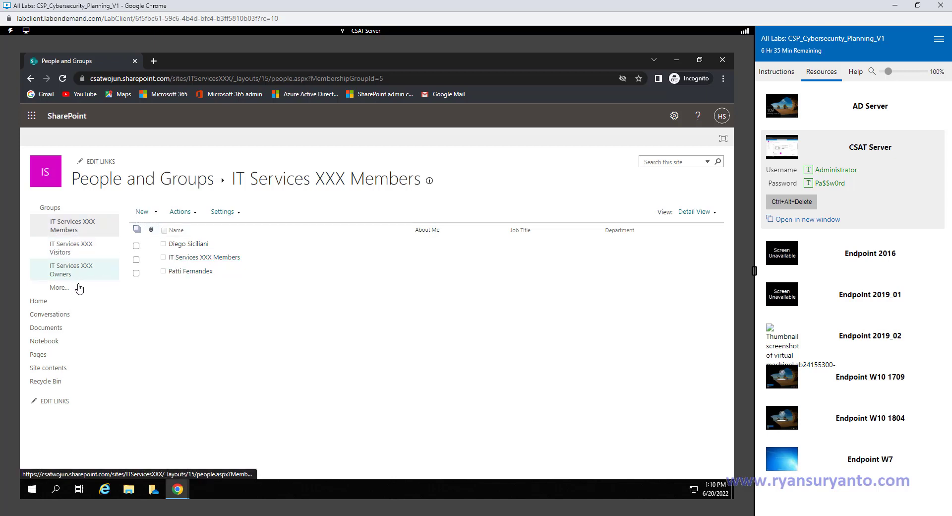
click(70, 270)
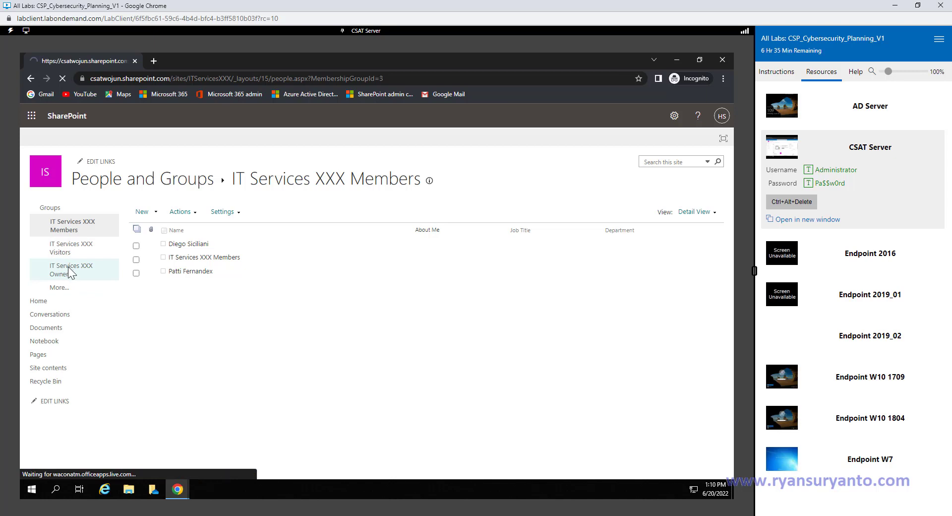
Step: Add the same two users to the IT Services XXX Owners group without sending an email invitation
click(152, 218)
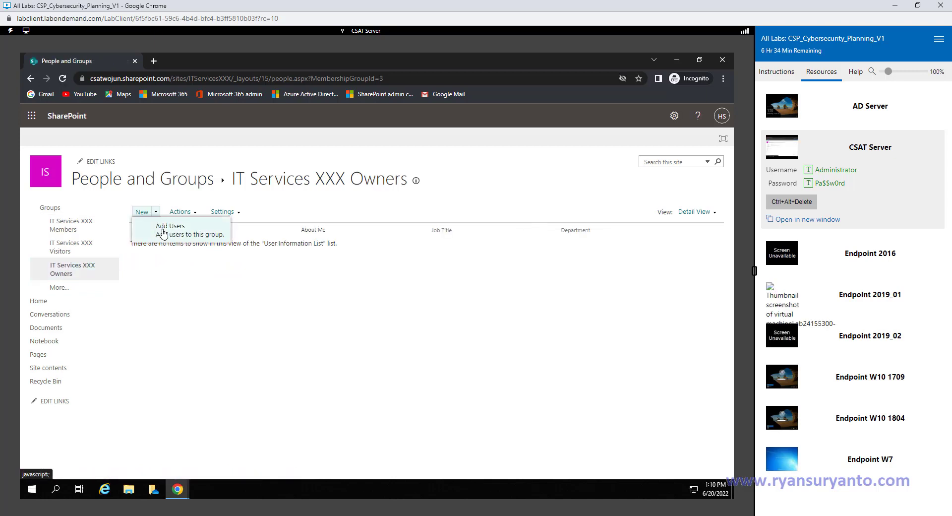
click(199, 233)
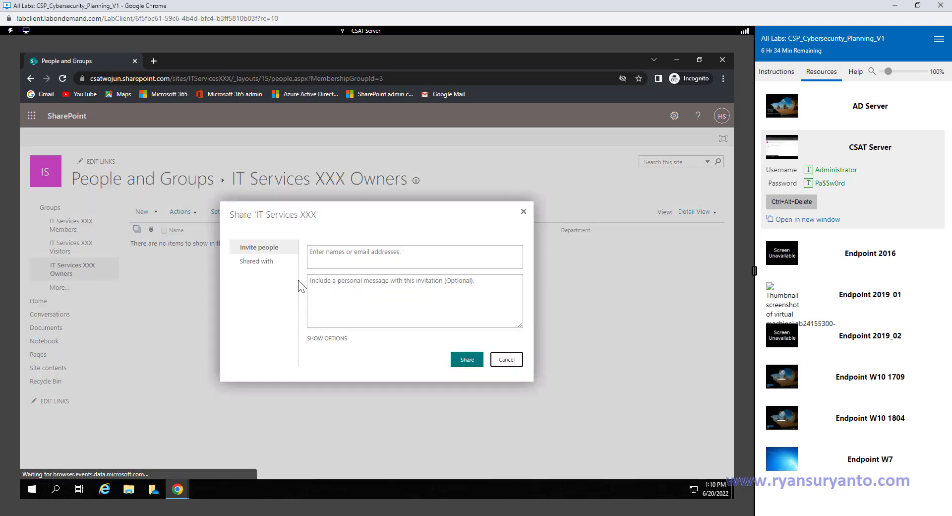
click(337, 262)
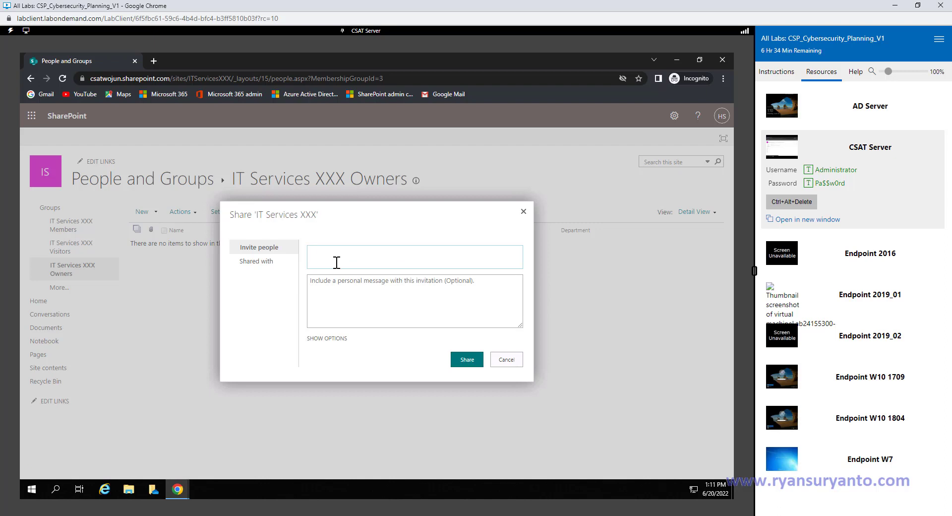
text(dieg)
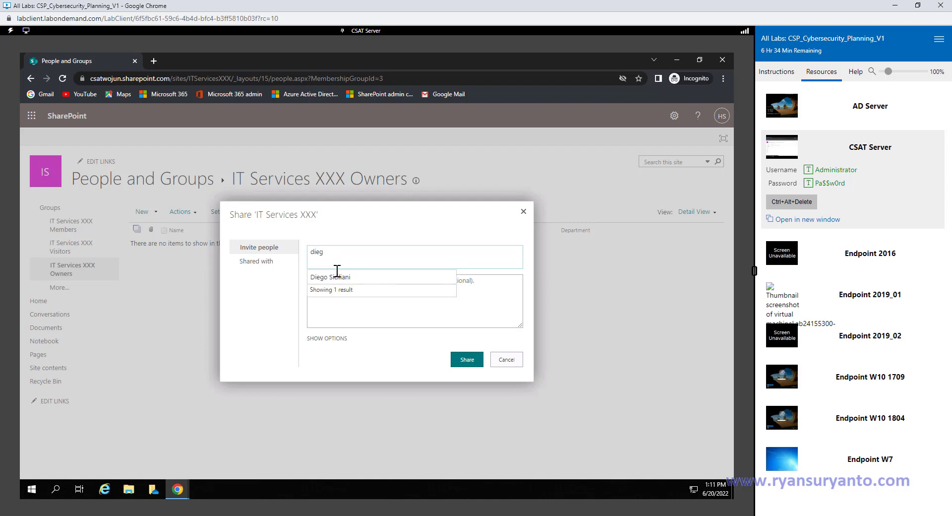
click(336, 276)
text(ani x adminis)
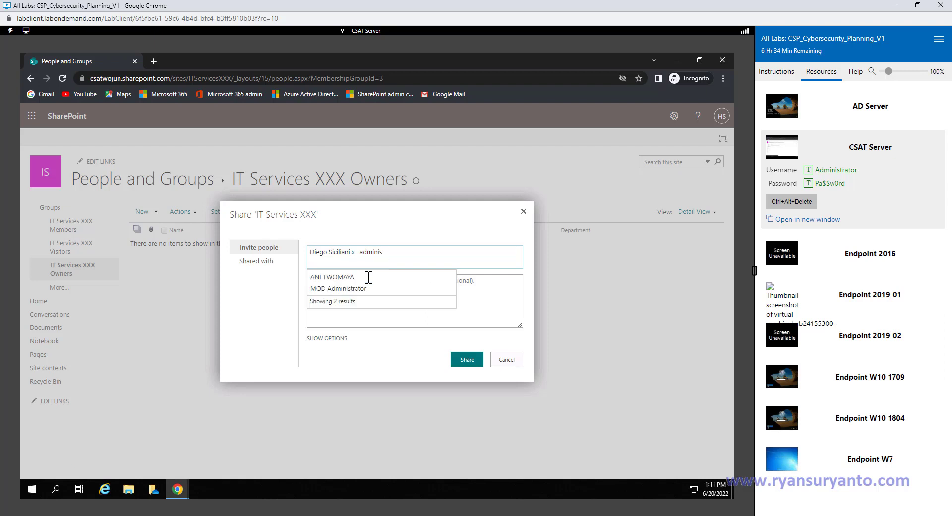
click(347, 278)
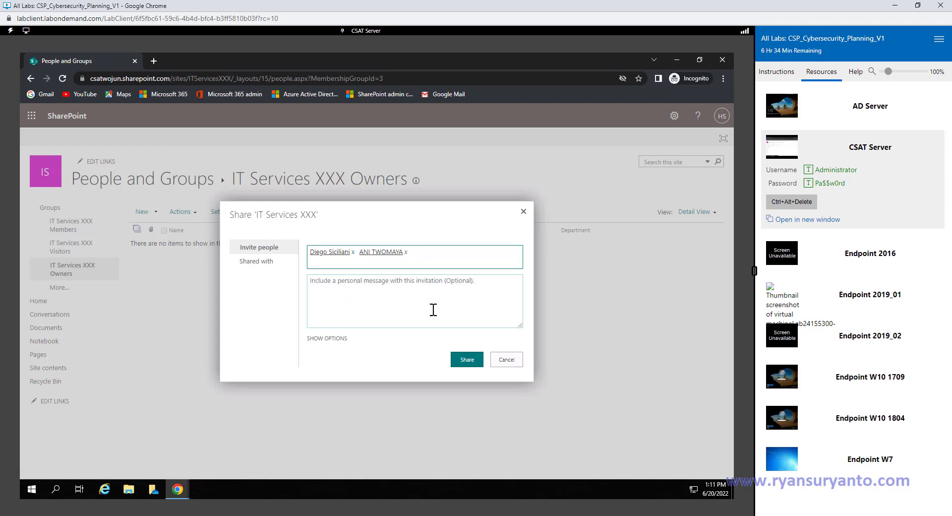
click(340, 339)
click(311, 346)
click(466, 367)
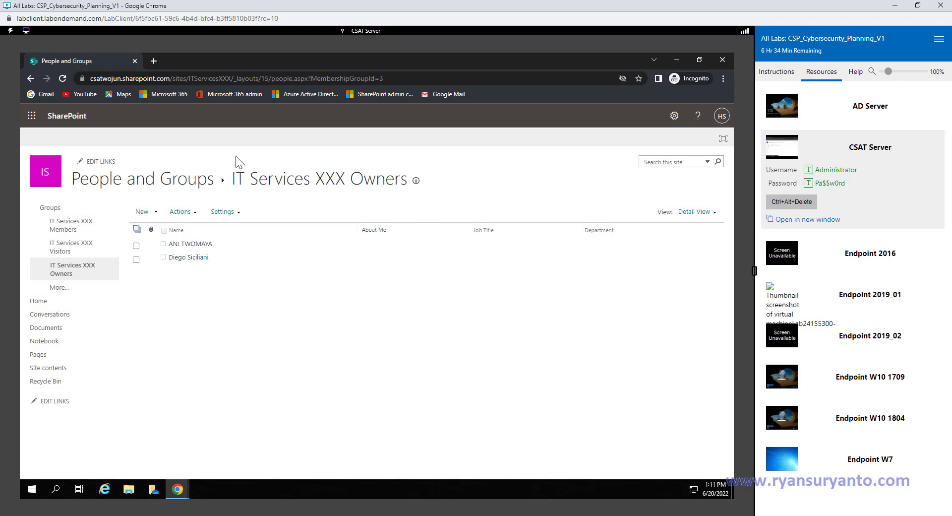
Step: Back on the site permissions page, check the first user's effective permission levels
click(29, 79)
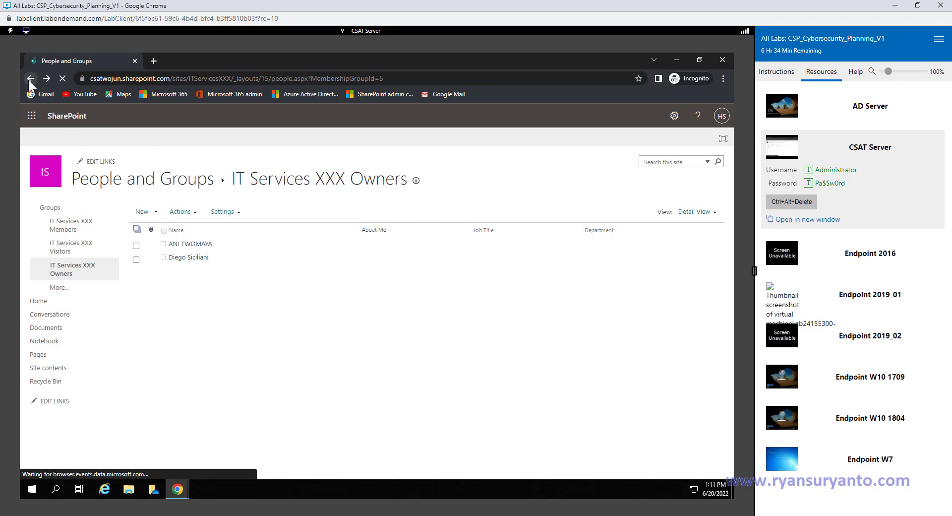
click(28, 79)
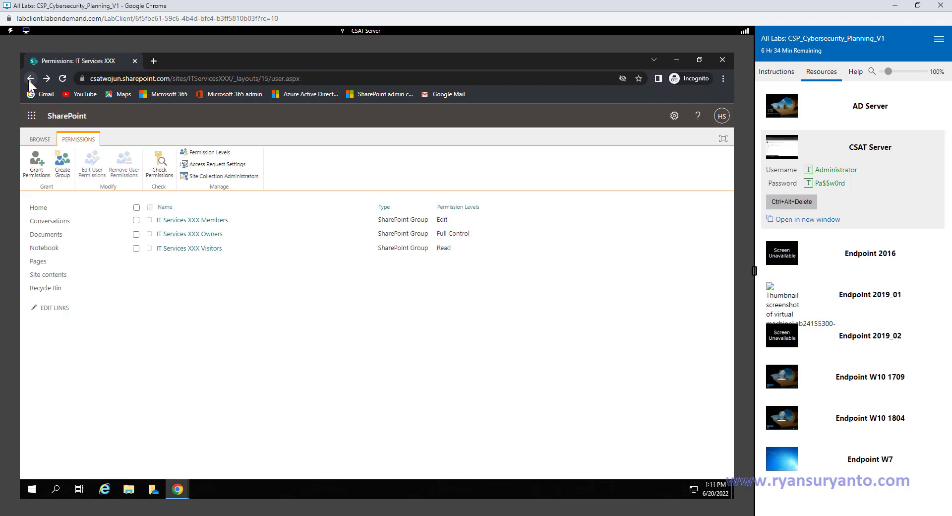
click(156, 173)
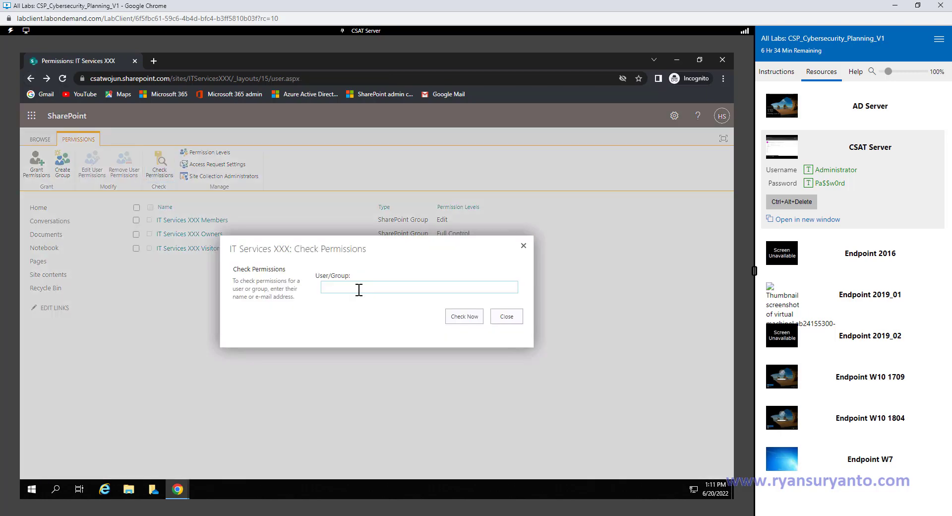
text(diego)
click(349, 302)
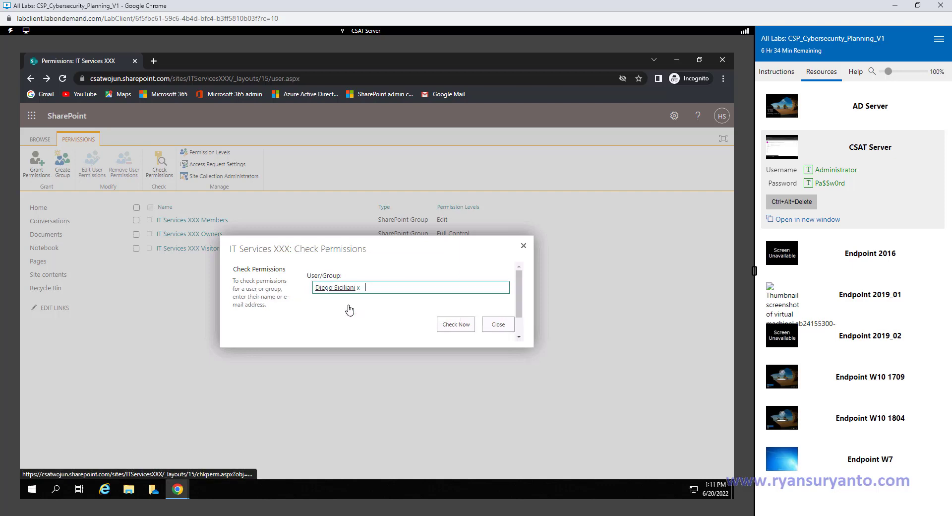
click(444, 327)
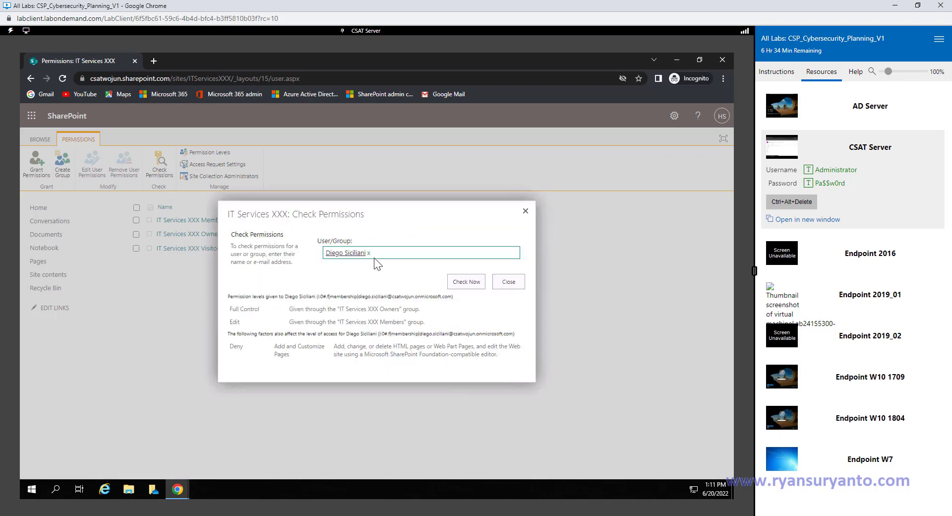
Step: Check the second user's effective permission levels on the site
click(368, 255)
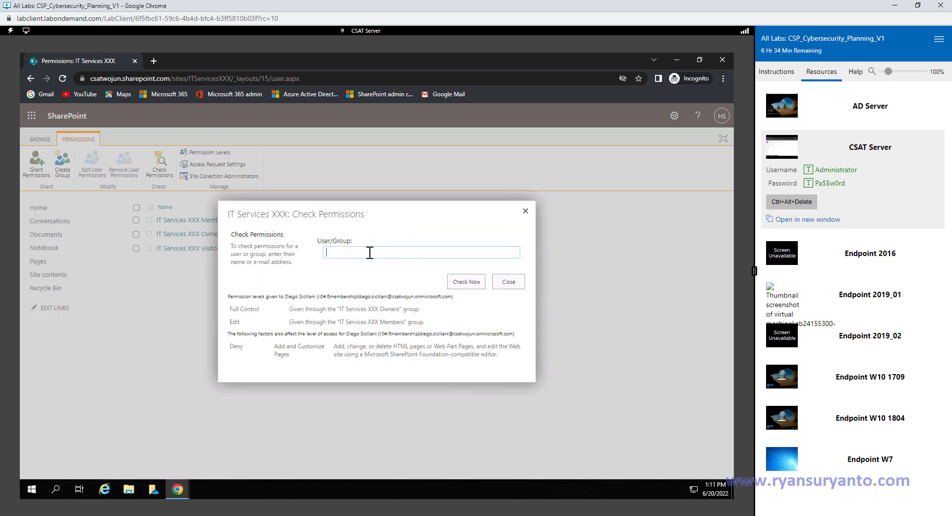
text(patti)
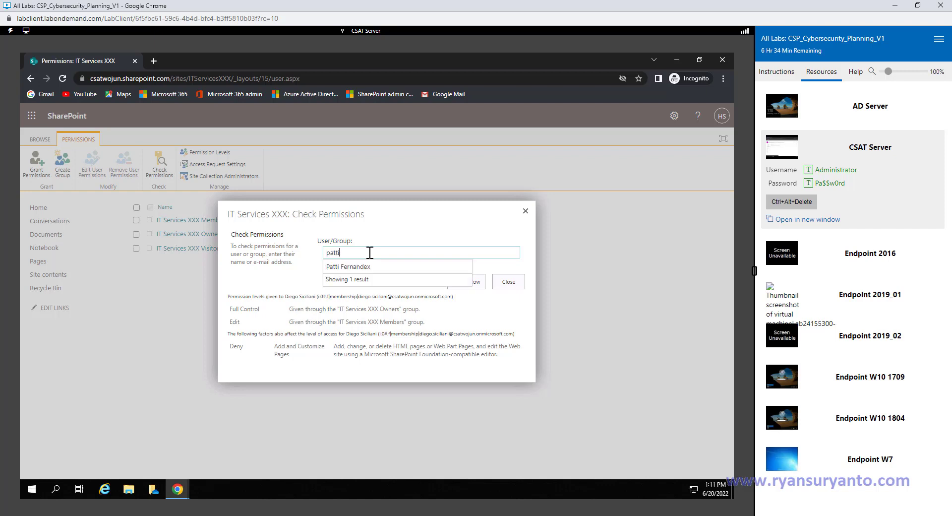
click(350, 265)
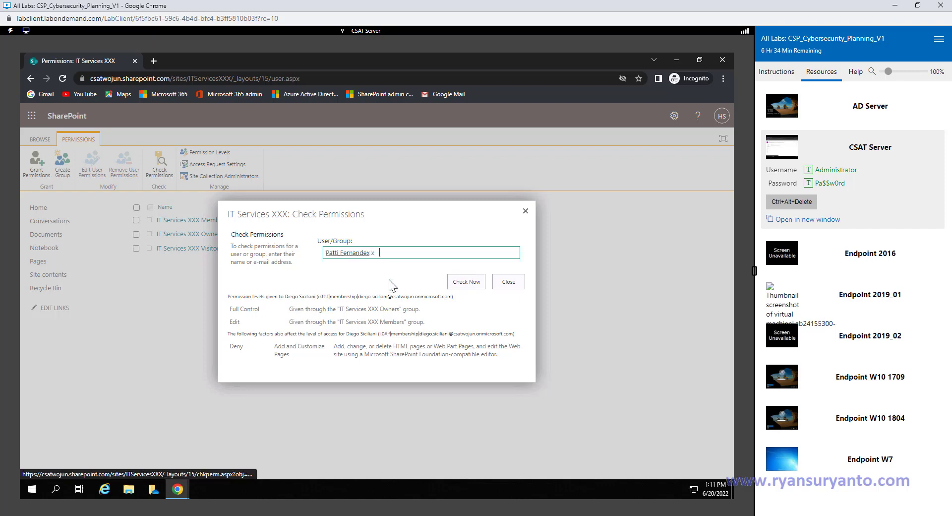
click(456, 284)
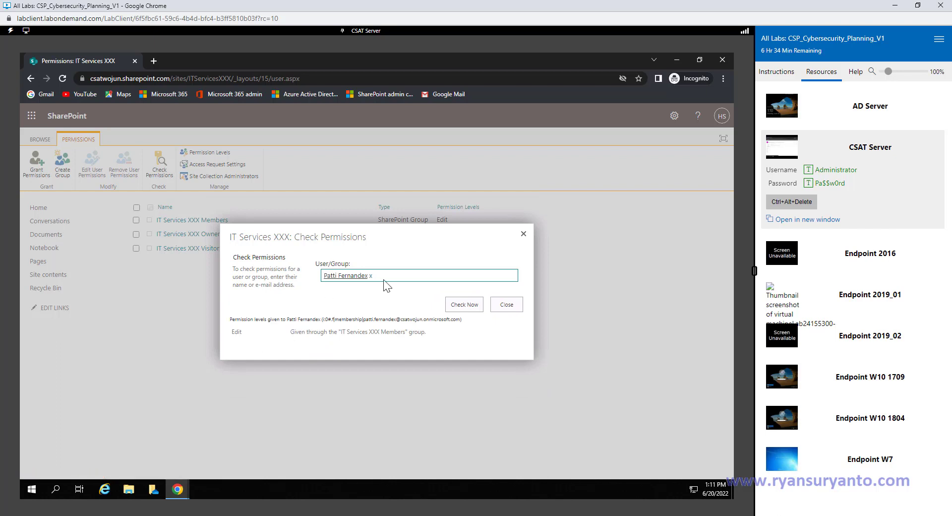
Step: Check a third user's permissions, which show None, and close the permission check
click(371, 276)
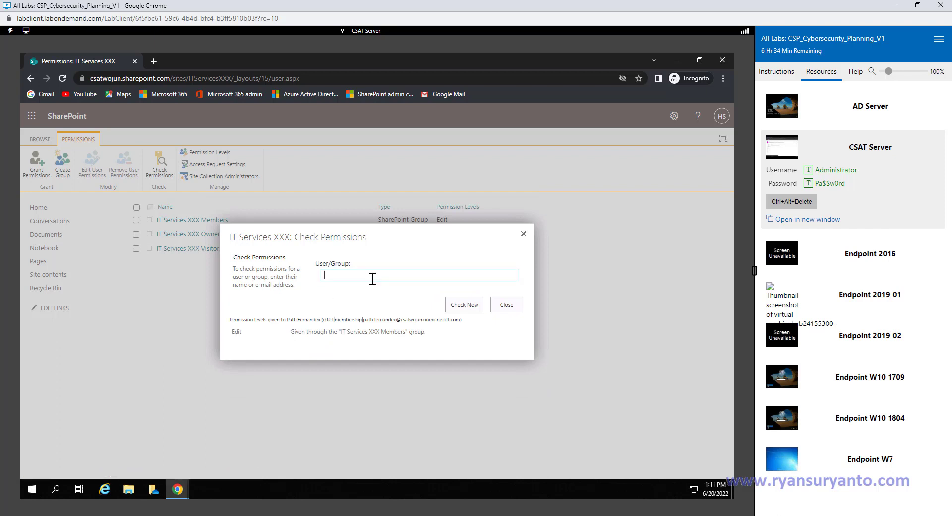
text(nestor)
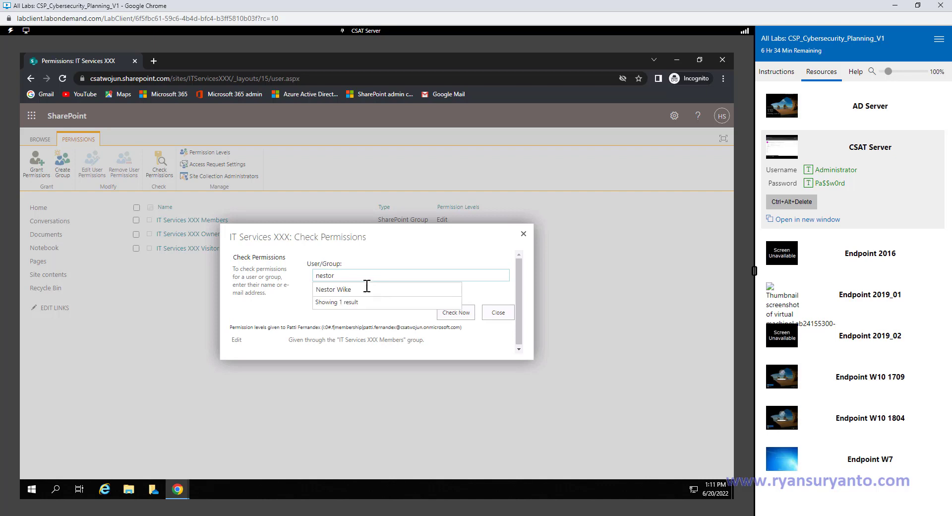
click(345, 290)
click(453, 315)
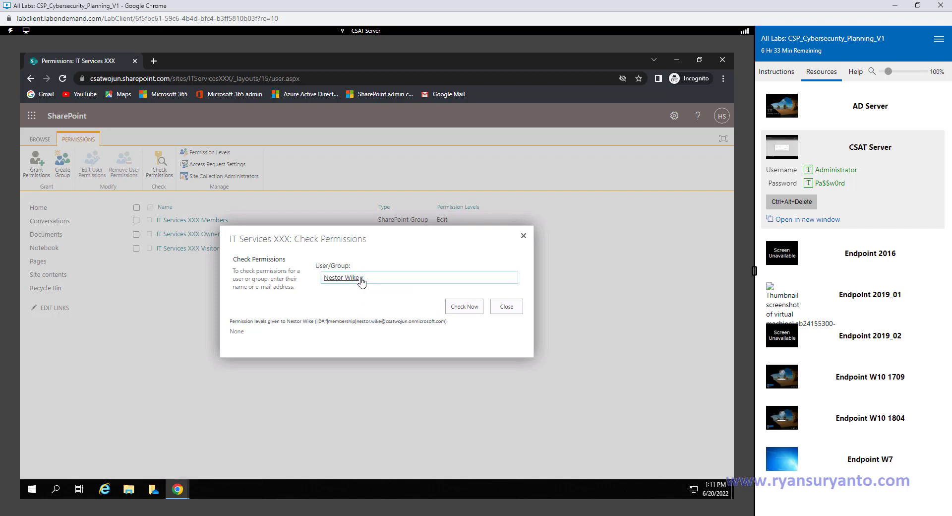
click(464, 308)
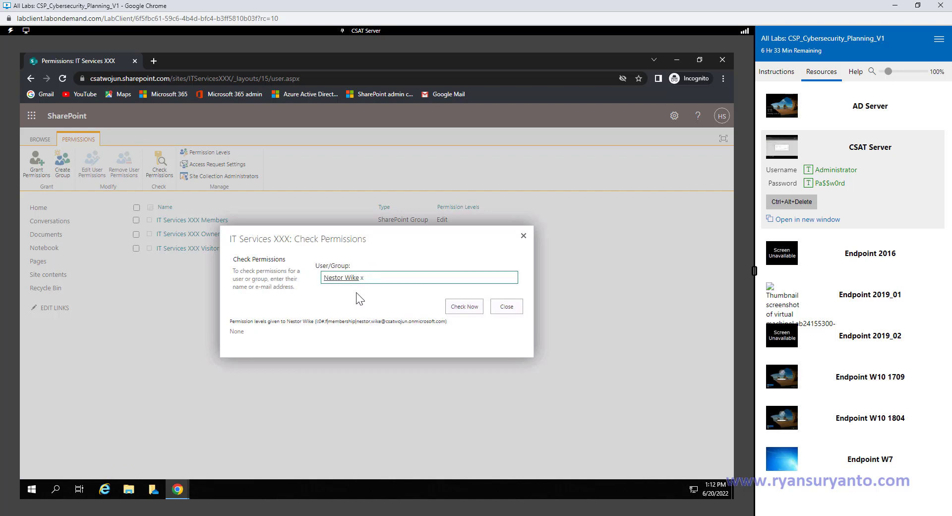
click(506, 306)
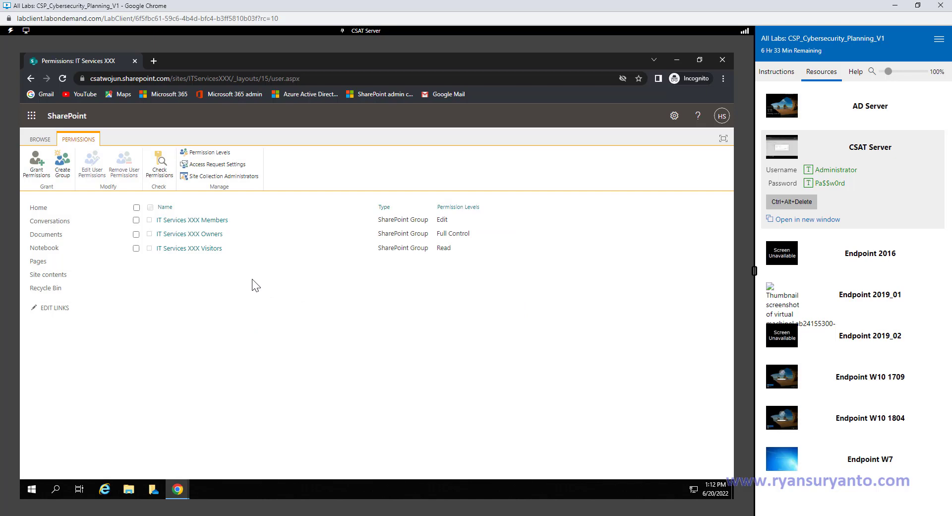
Step: Add a third user to IT Services XXX Members via New > Add Users, then refresh the member list
click(201, 221)
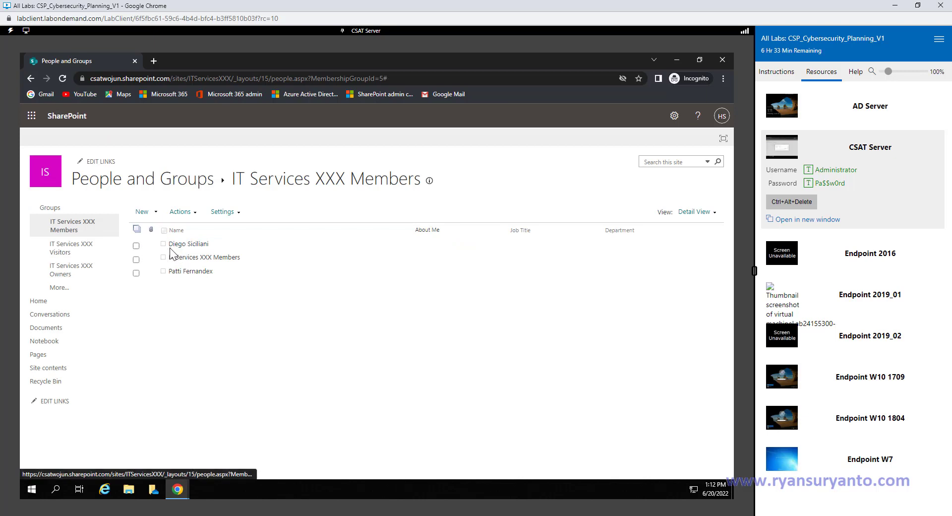
click(156, 212)
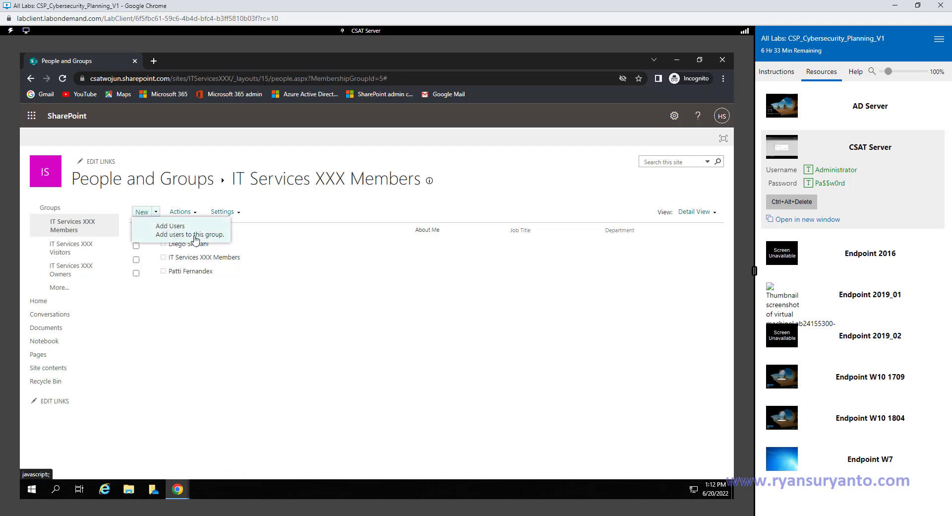
click(195, 234)
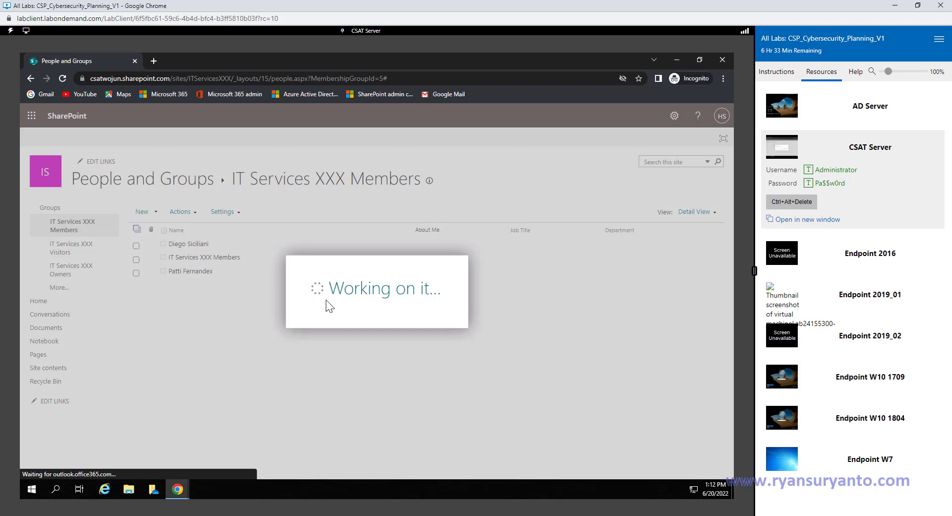
click(349, 263)
text(nestor)
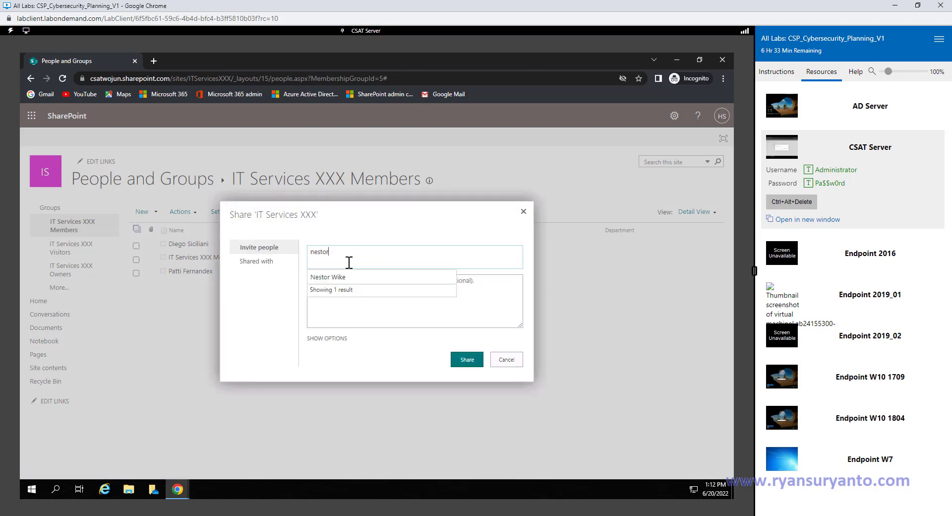
click(338, 280)
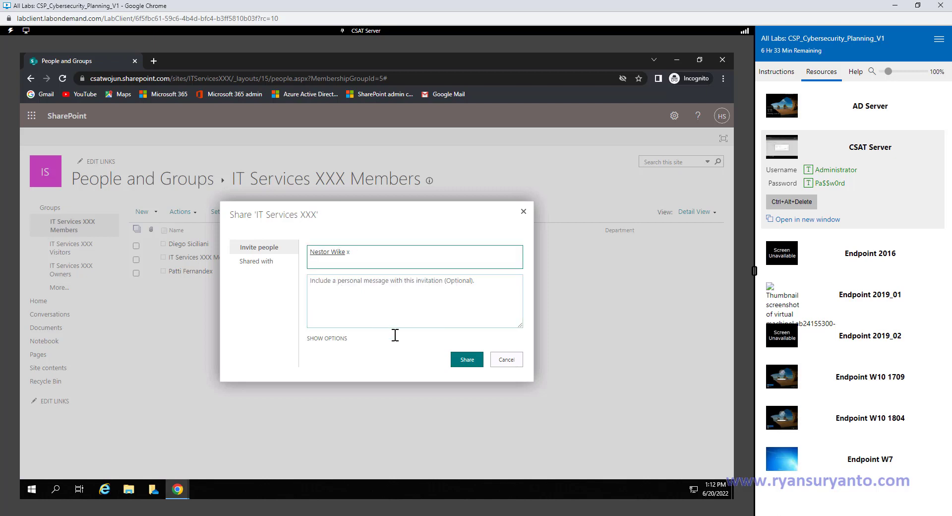
click(471, 361)
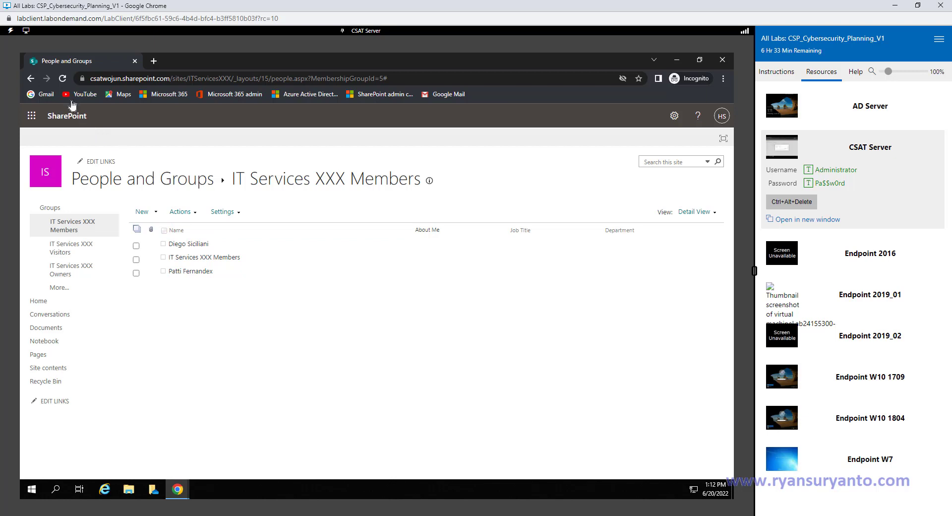
click(63, 79)
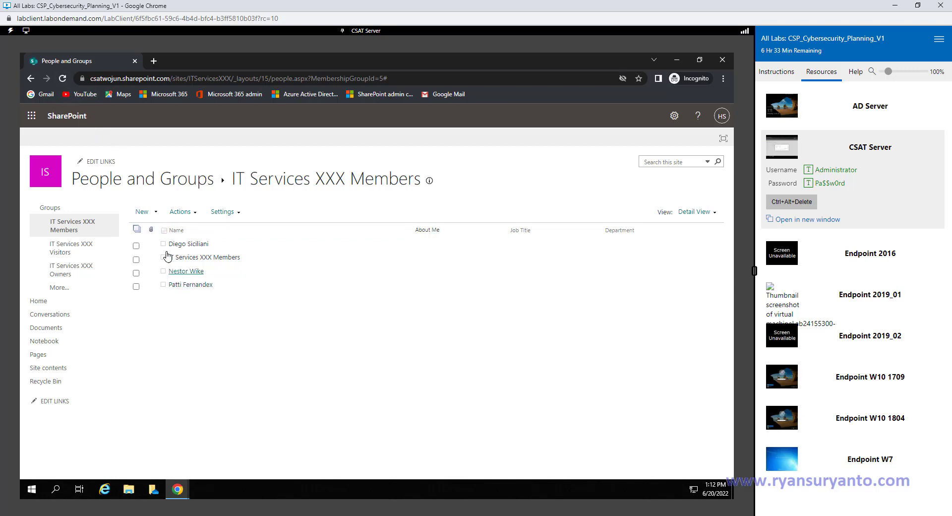
click(27, 82)
Step: From the Permissions: IT Services XXX page, confirm the new member holds Edit through the Members group
right_click(26, 82)
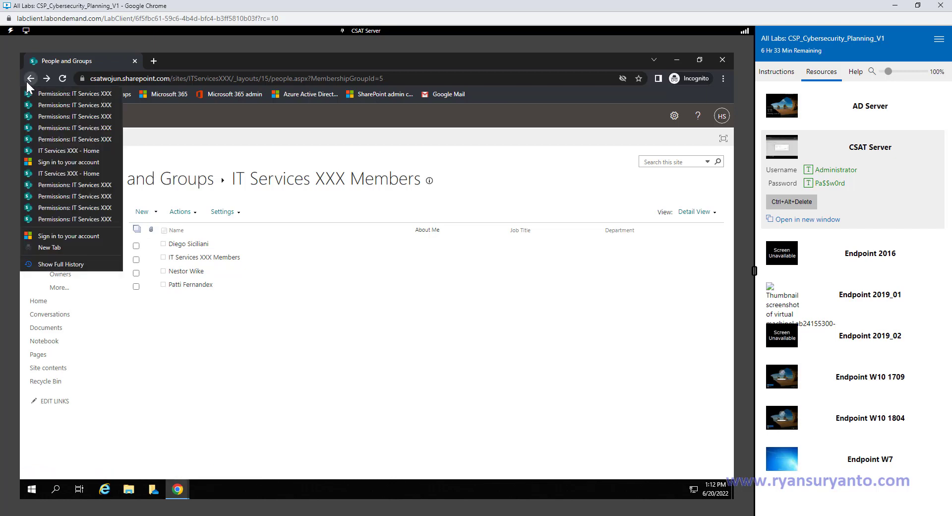
click(58, 139)
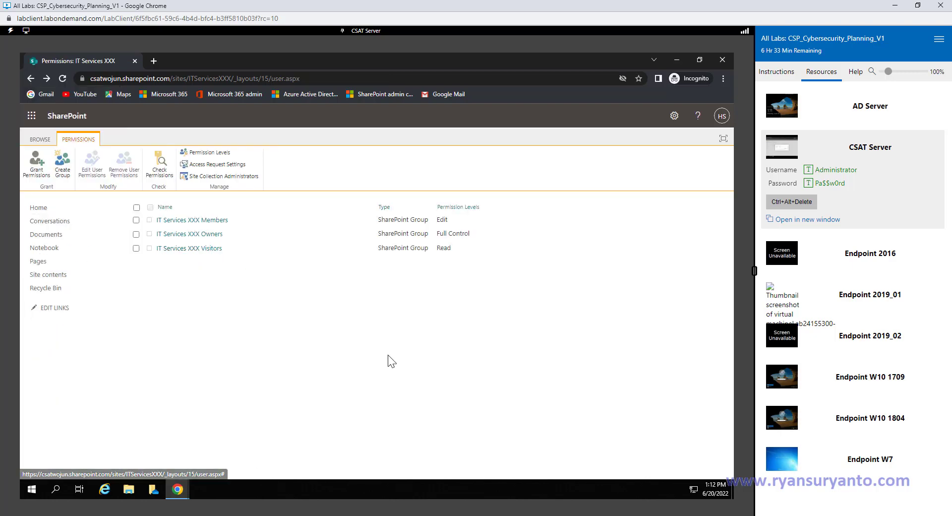
click(159, 164)
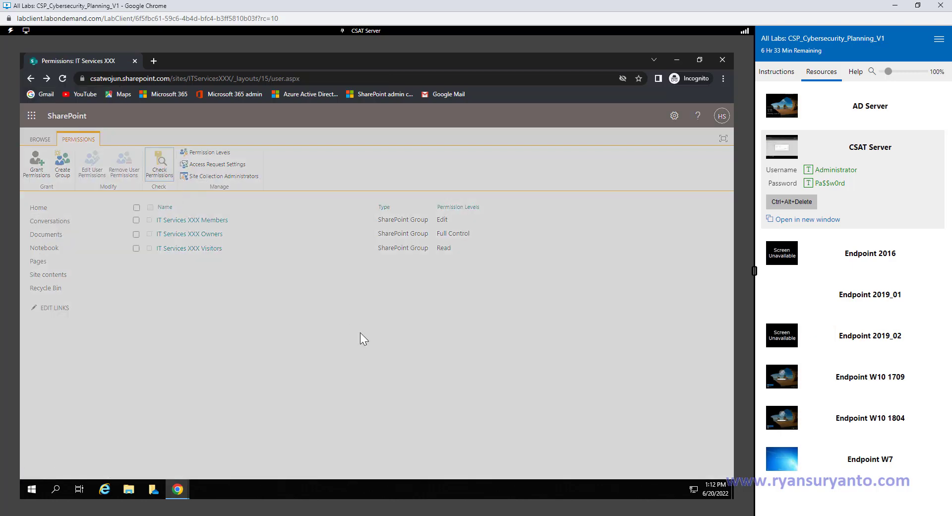
text(nestor)
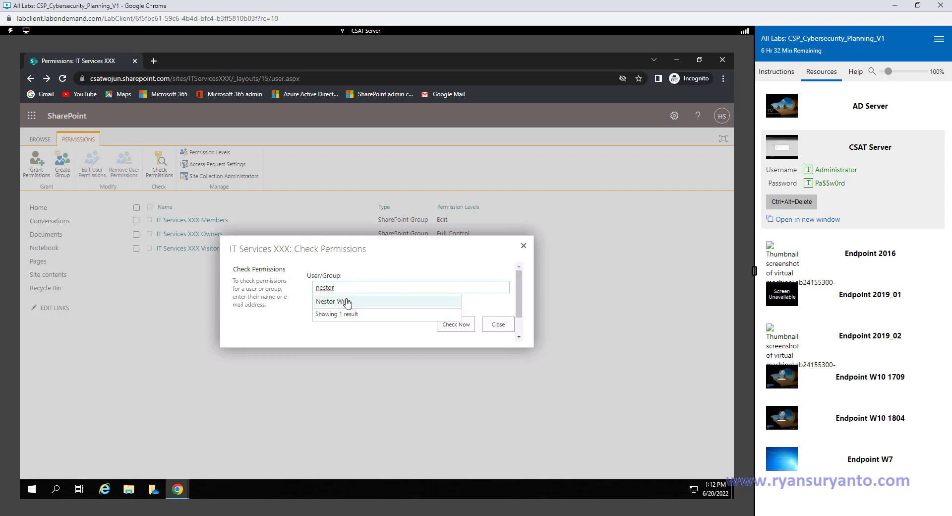
click(347, 302)
click(448, 324)
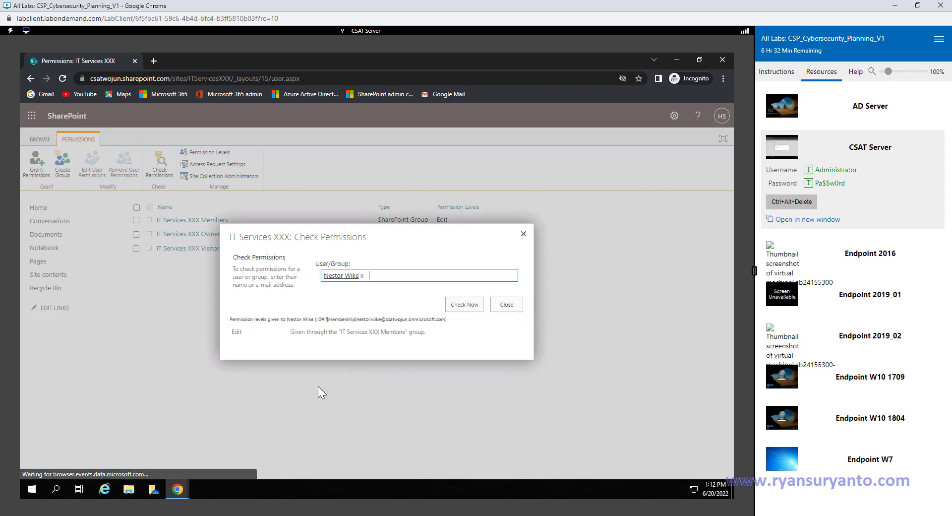
click(506, 305)
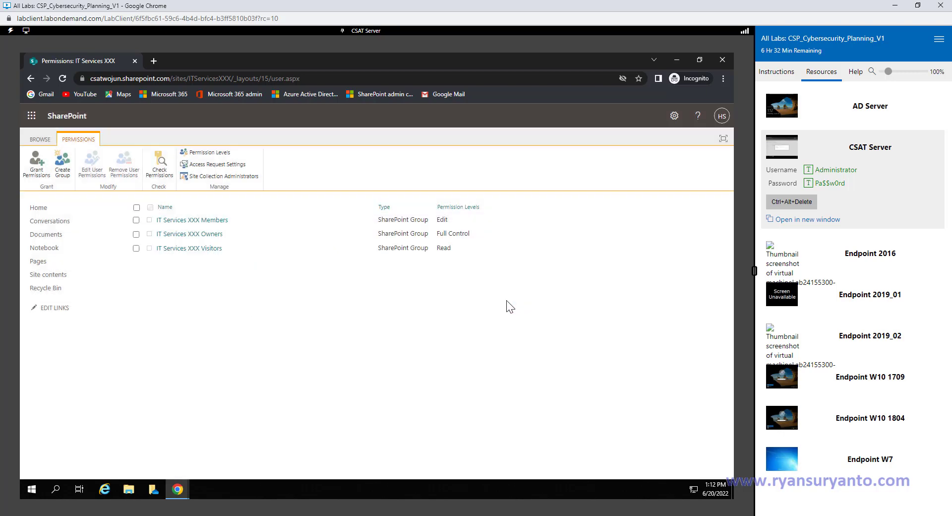
click(156, 167)
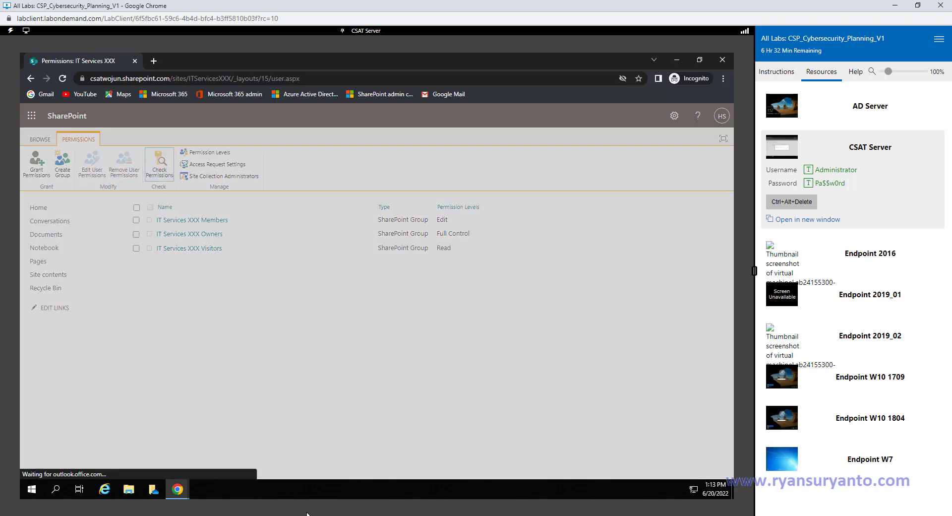
Step: Read steps 9–15 of Assignment3-INSTRUCTION.pdf in Acrobat Reader, settling on steps 9–13
key(alt+Tab)
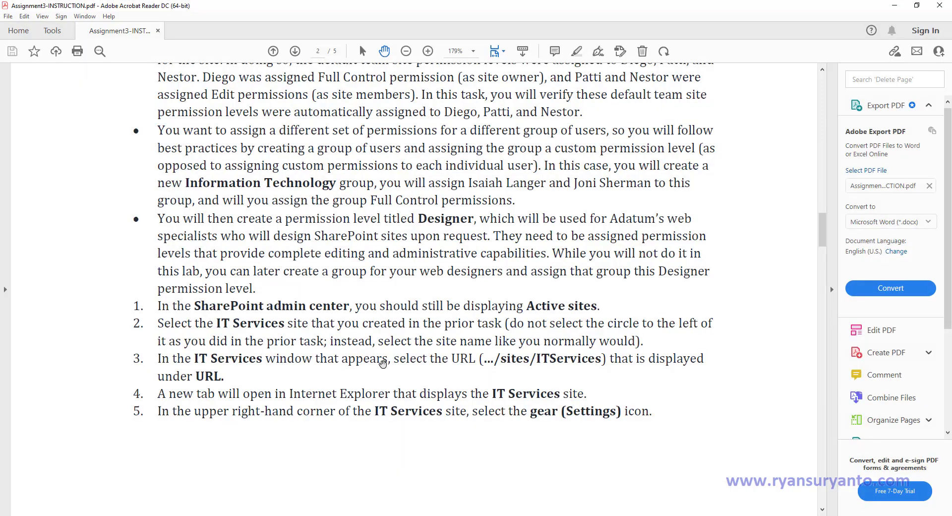
scroll(380, 361, down, 10)
scroll(386, 362, down, 5)
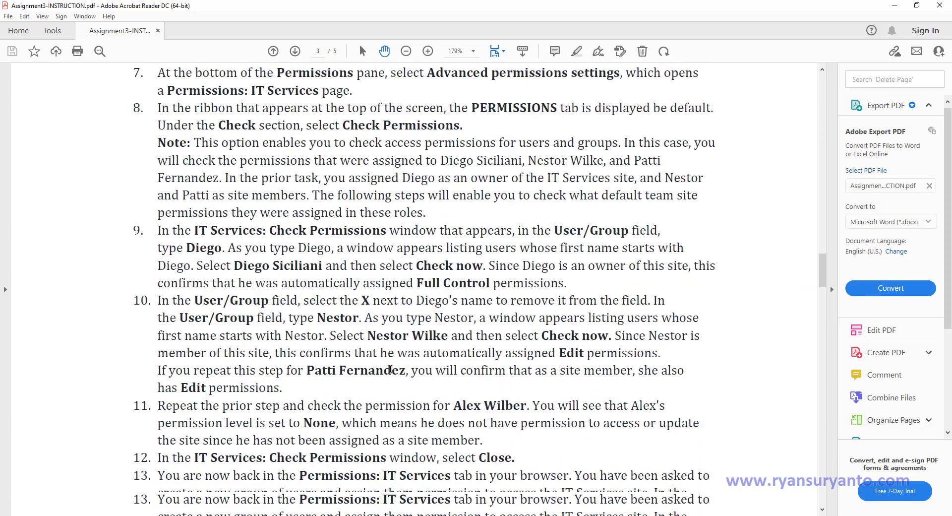
scroll(370, 357, down, 2)
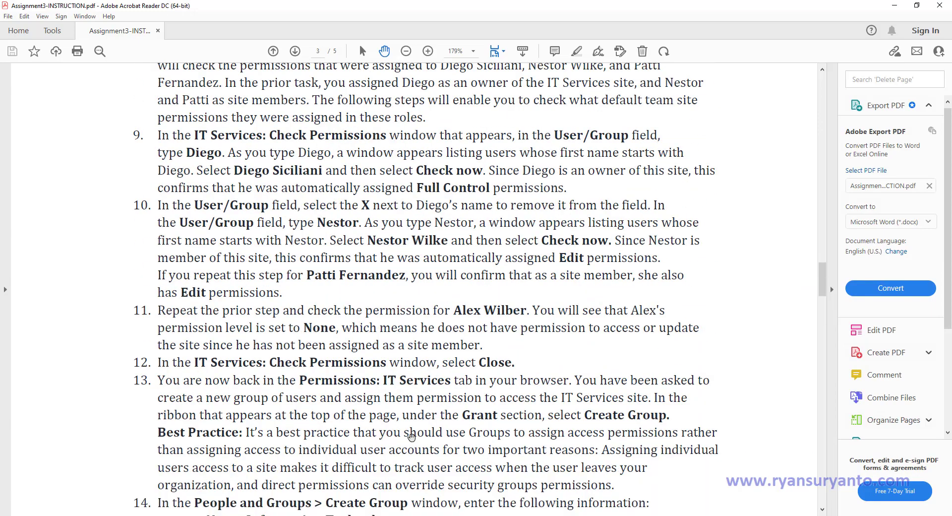
scroll(531, 430, down, 2)
scroll(531, 430, down, 2)
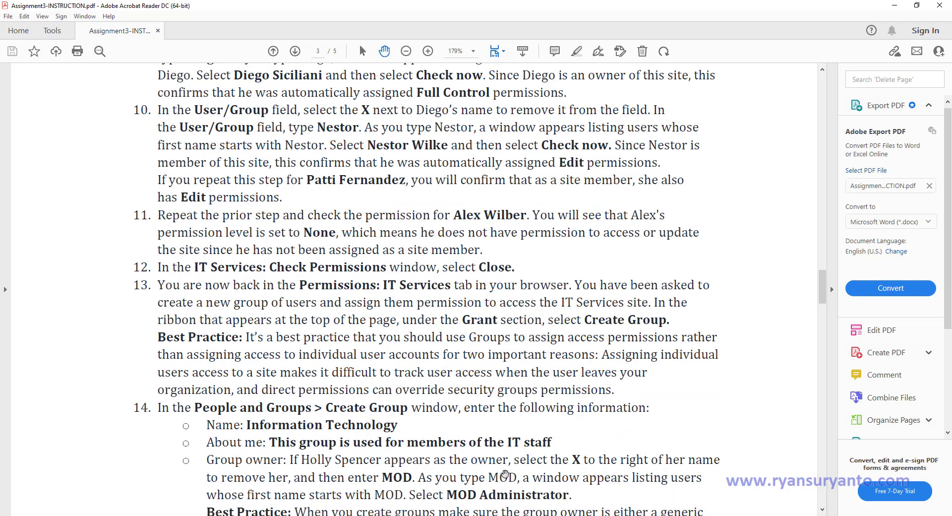
scroll(429, 413, down, 6)
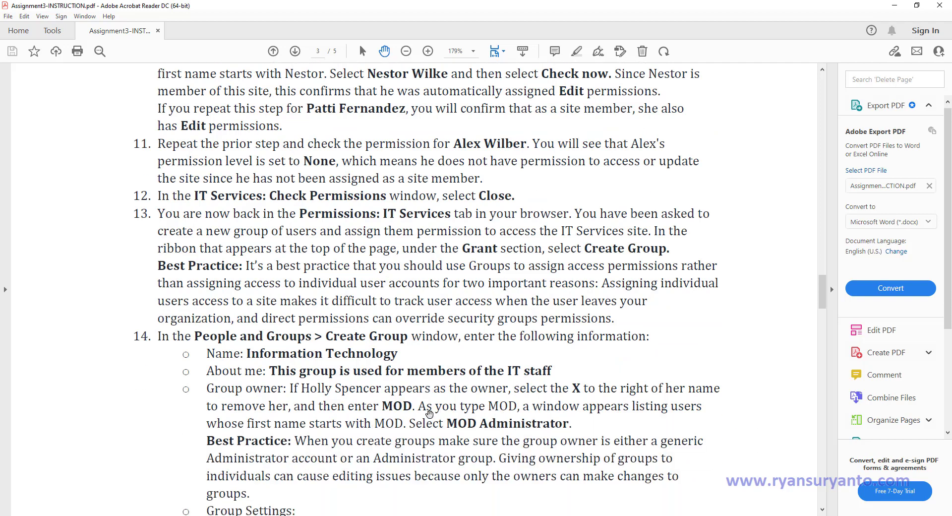
scroll(429, 413, down, 3)
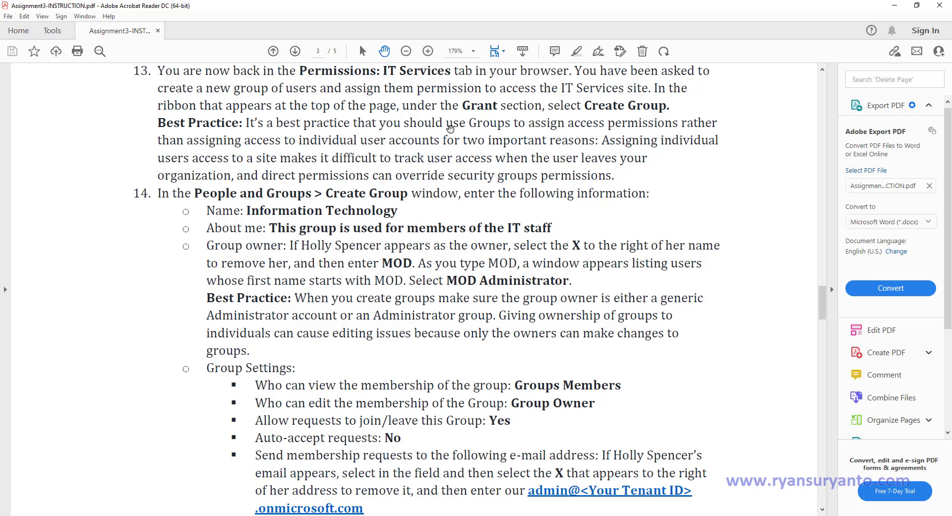
scroll(436, 148, down, 4)
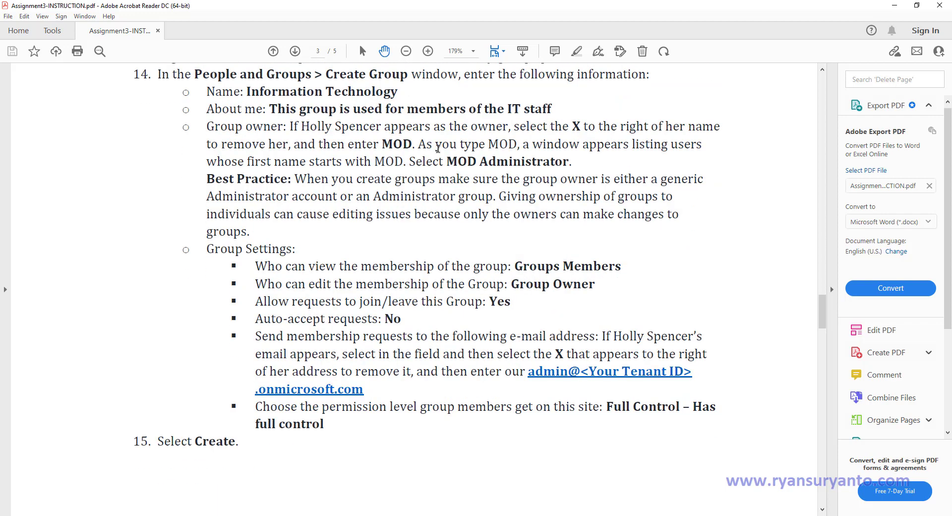
scroll(442, 168, up, 8)
scroll(454, 205, up, 3)
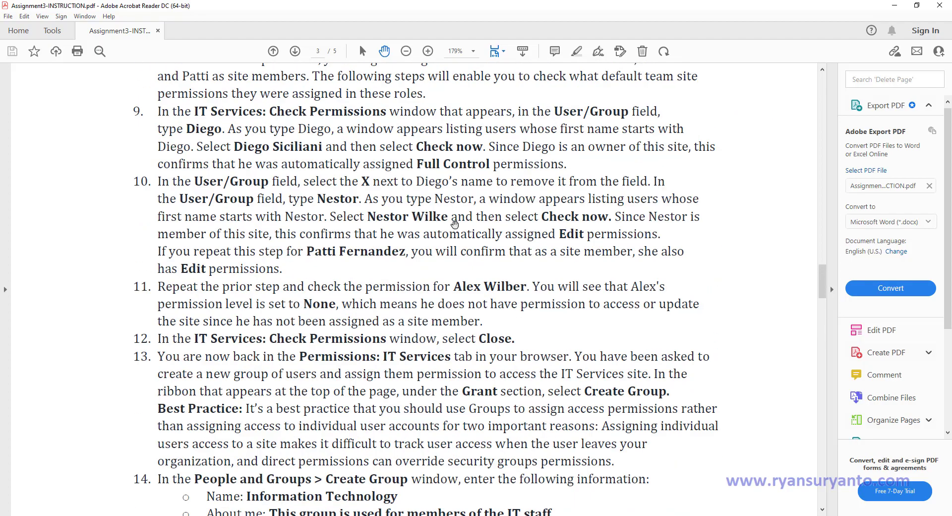
scroll(455, 250, up, 1)
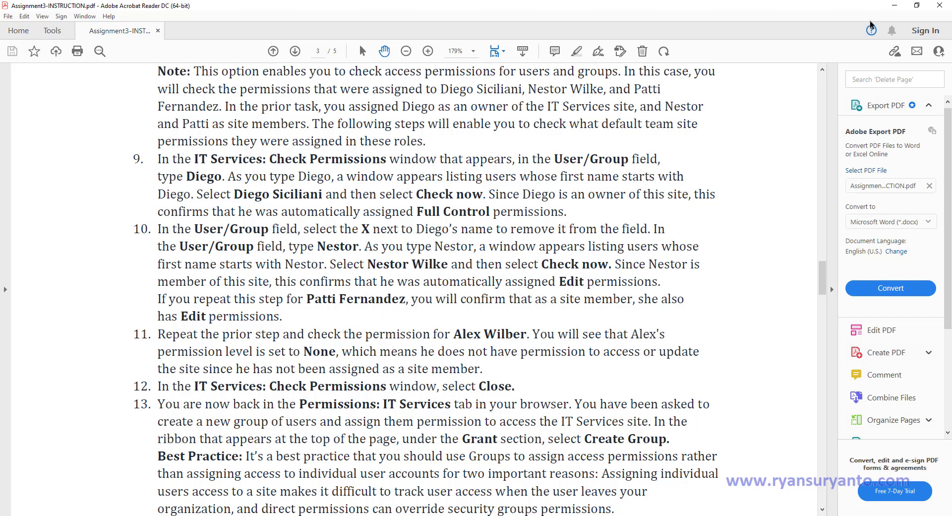
Step: Check another user's site permissions (None), close the results, and return to the instructions PDF
click(888, 6)
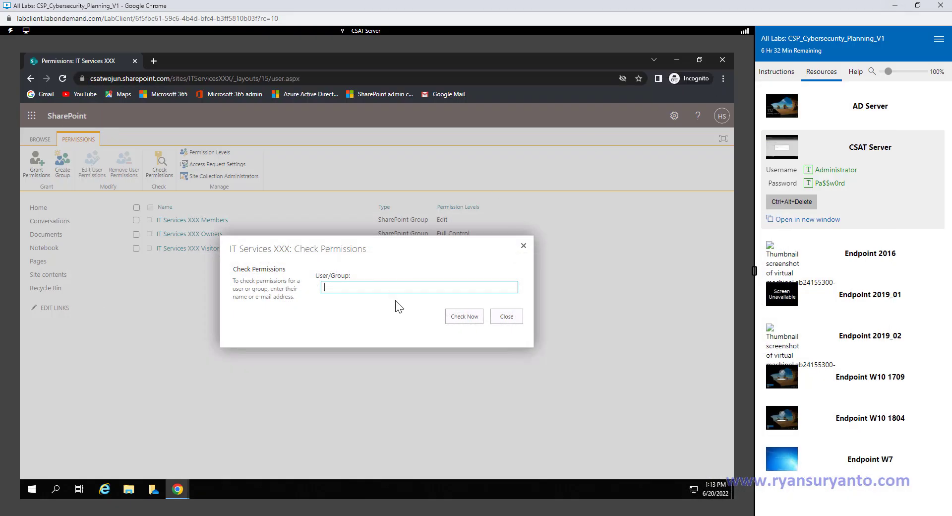
text(alex)
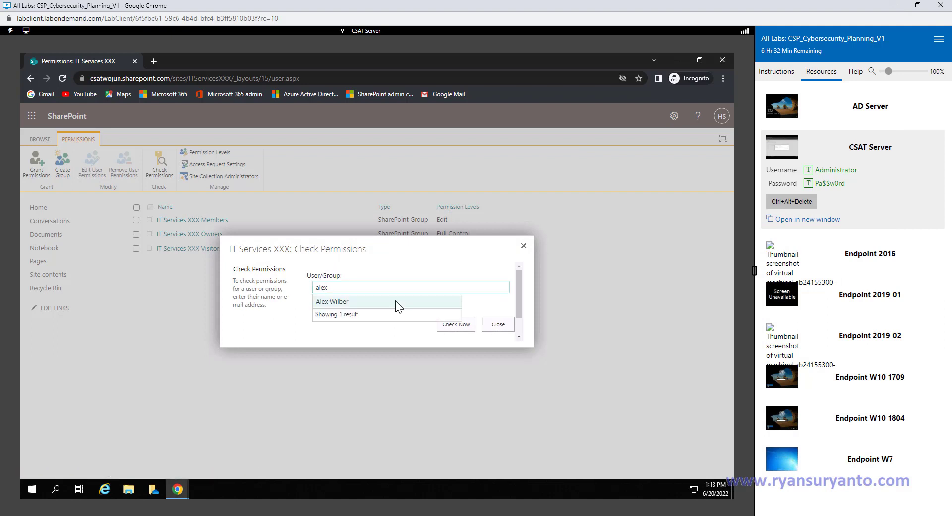
click(341, 301)
click(454, 324)
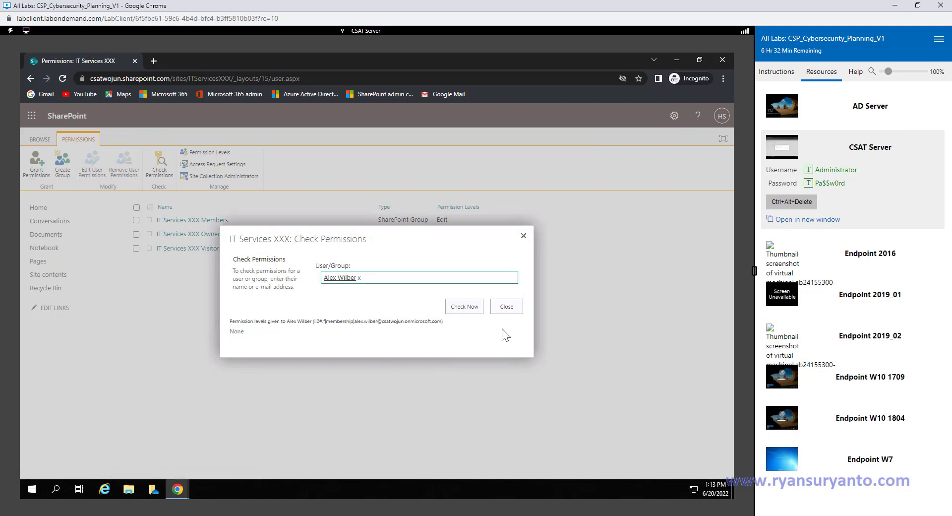
click(510, 310)
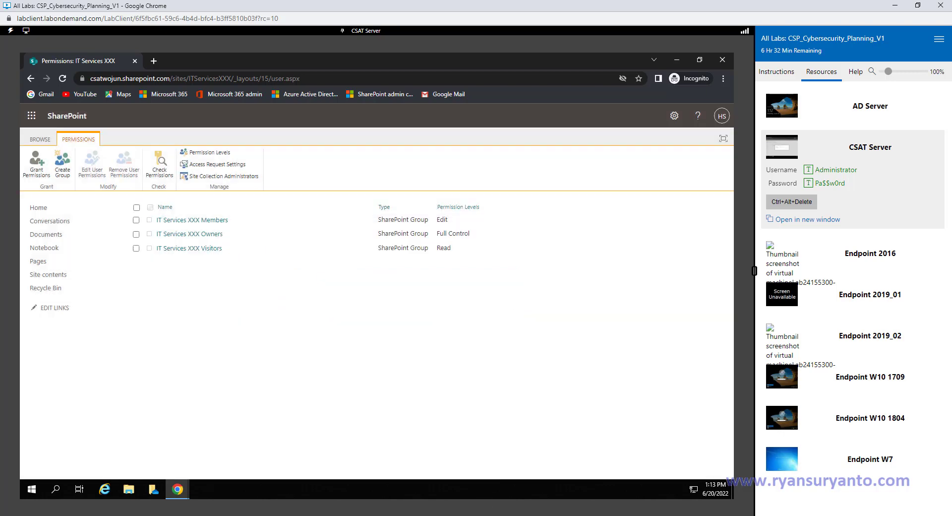
key(alt+Tab)
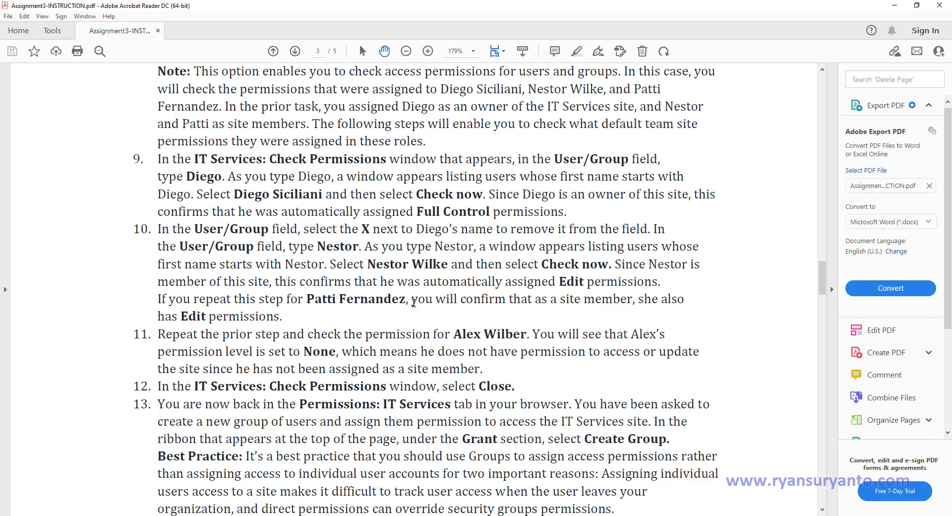
Step: Read lab steps 9–14 in the PDF, covering the Information Technology group's name, owner and settings
scroll(413, 303, up, 5)
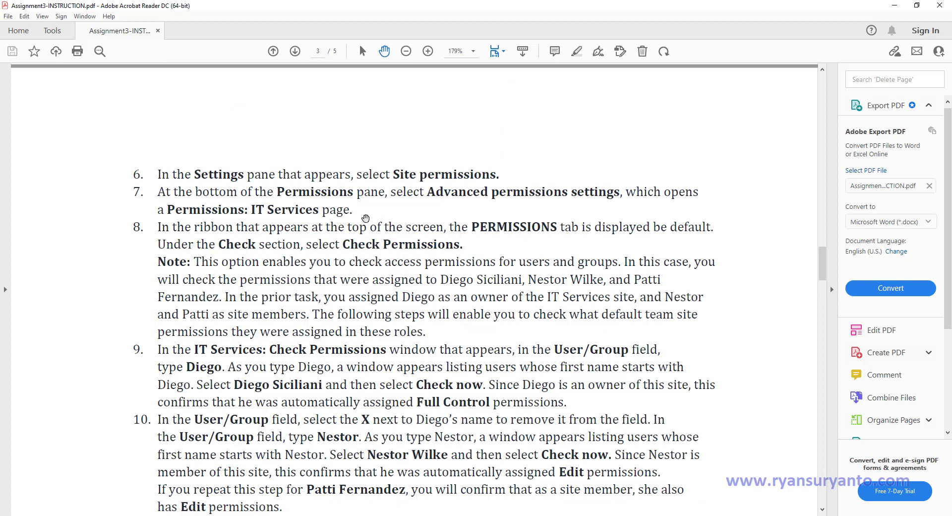
scroll(412, 262, down, 3)
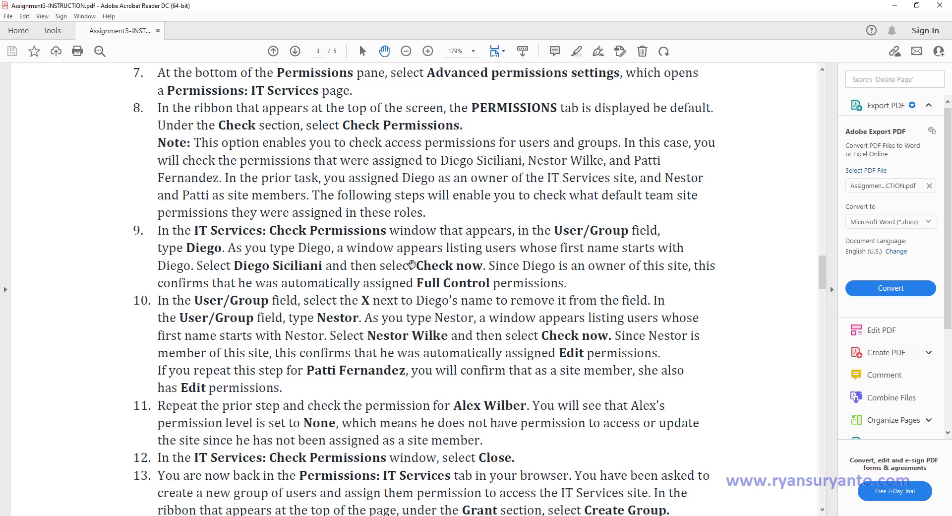
scroll(411, 263, down, 2)
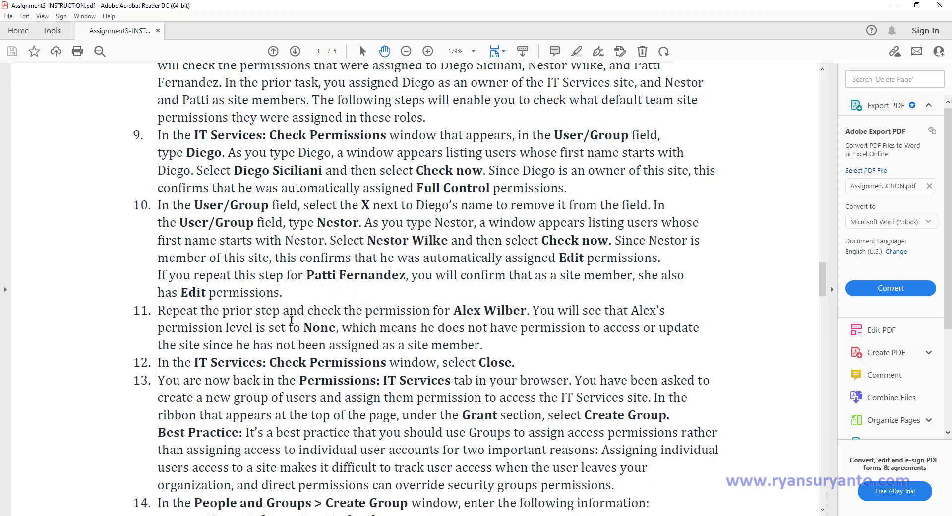
scroll(290, 380, down, 2)
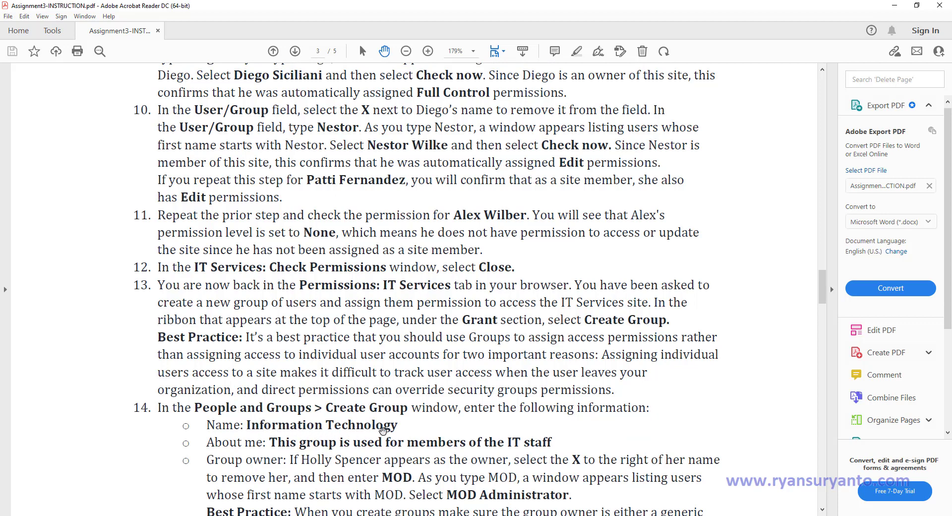
scroll(405, 429, down, 1)
scroll(405, 430, down, 1)
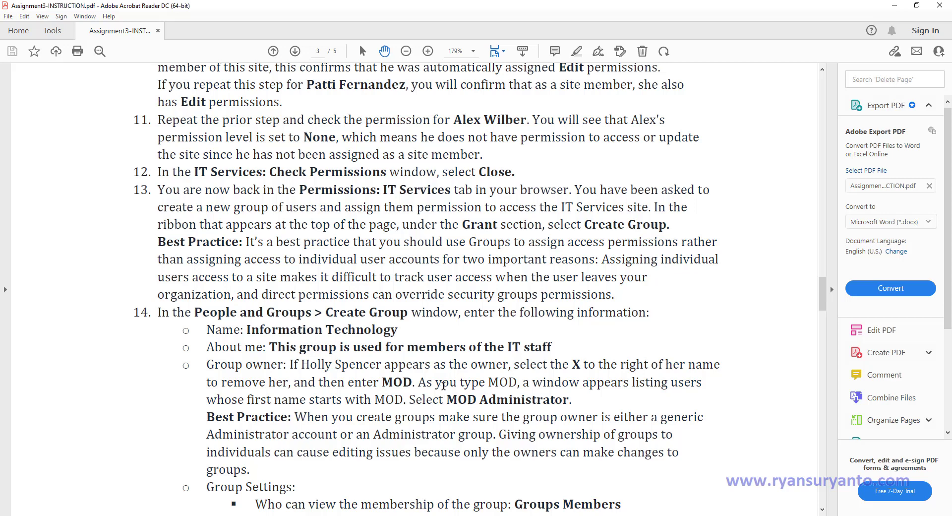
scroll(446, 381, down, 3)
scroll(546, 461, down, 2)
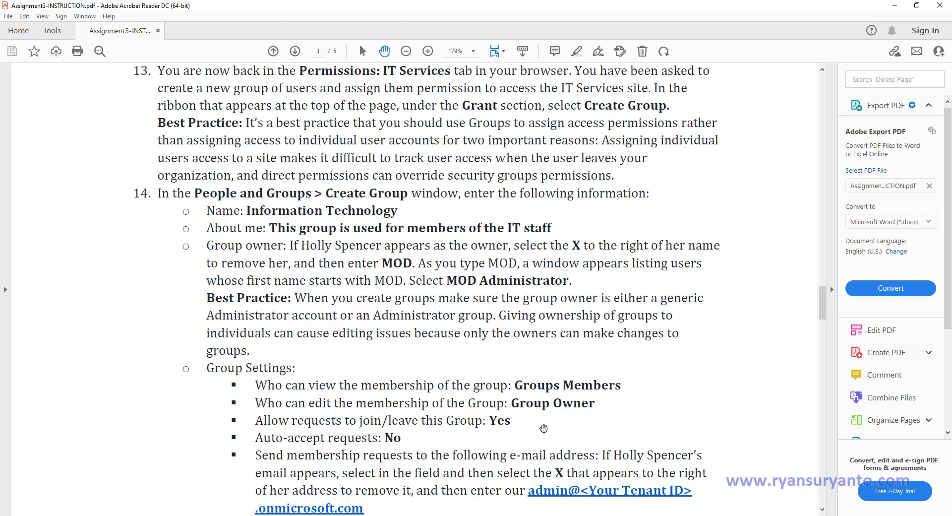
Step: Start a new group named Information Technology XXX, described as used by members of IT Staff
click(894, 6)
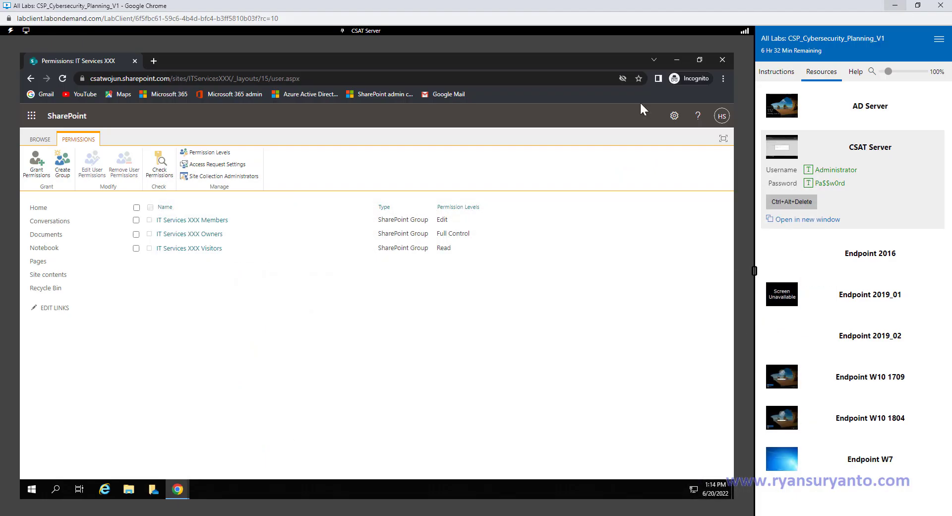
click(60, 169)
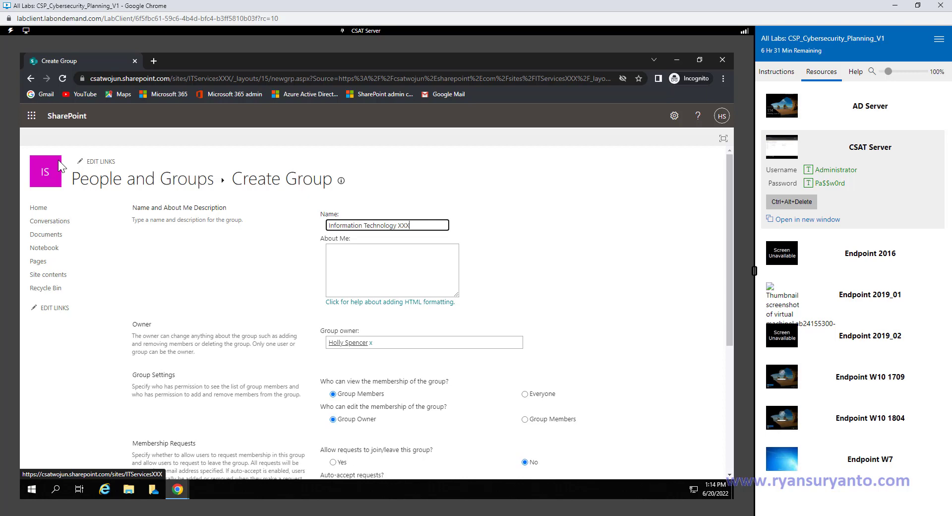
click(360, 267)
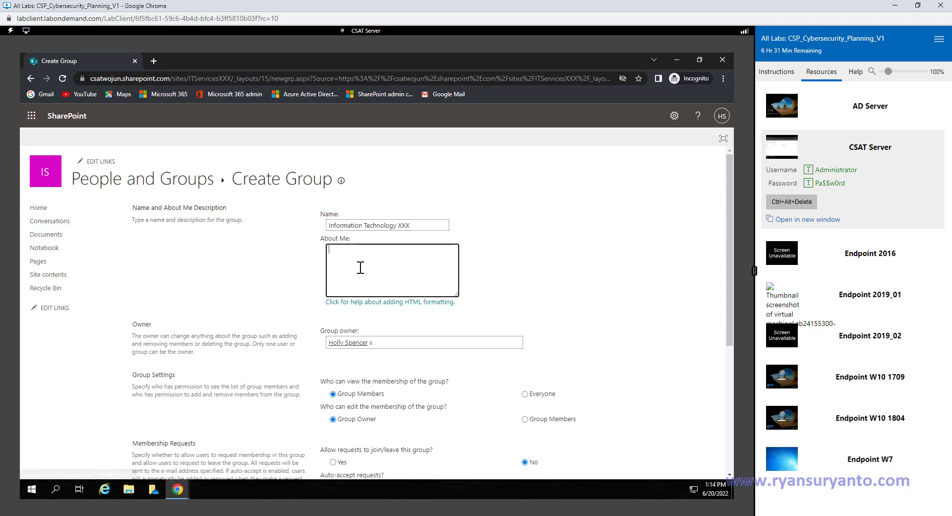
key(alt+Tab)
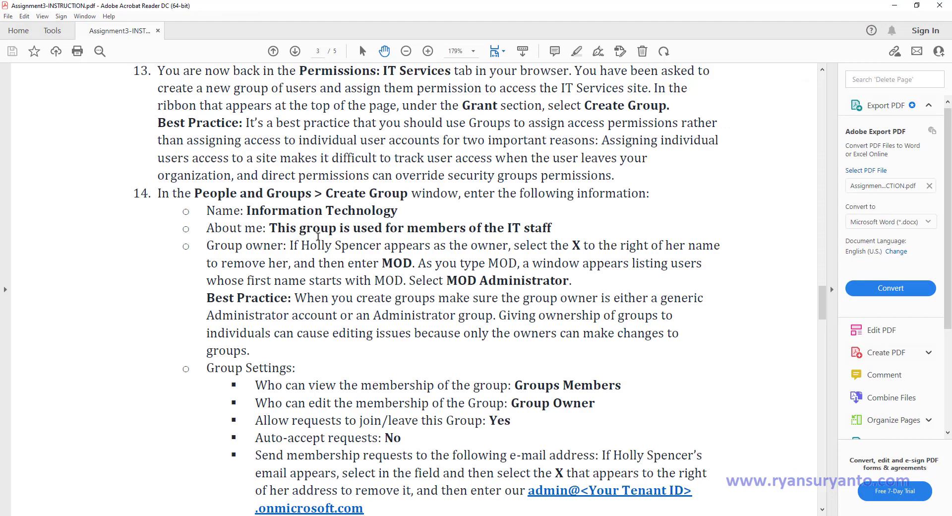
click(895, 7)
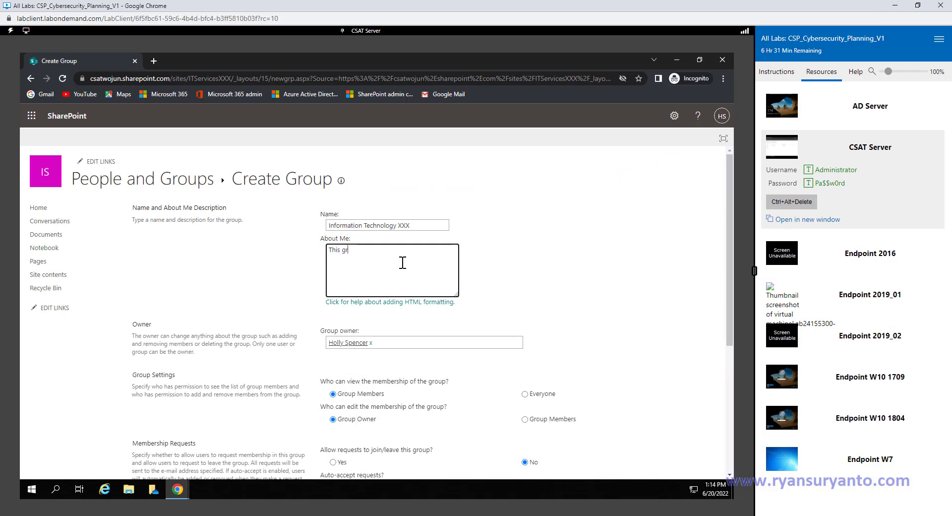
text(up is used)
text(by members of IT Staff)
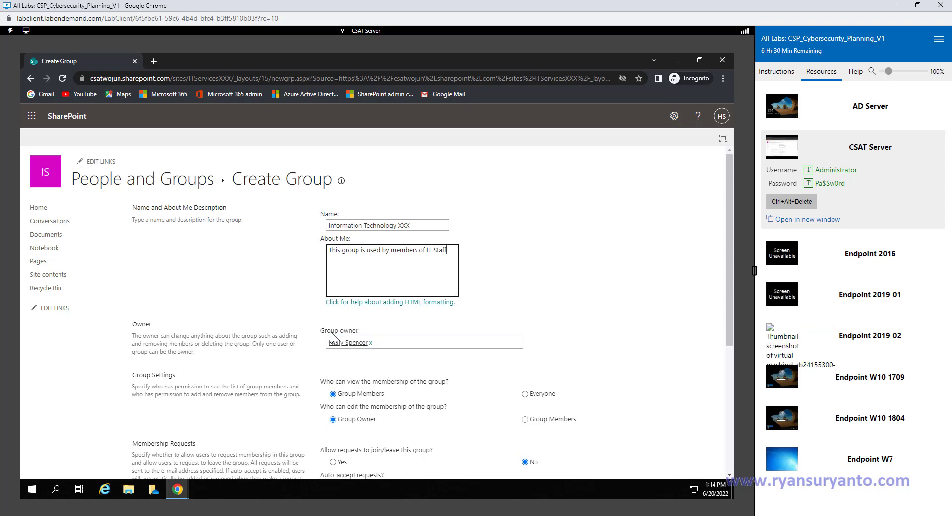
Step: Replace the group's current owner with MOD Administrator
click(371, 343)
text(mod)
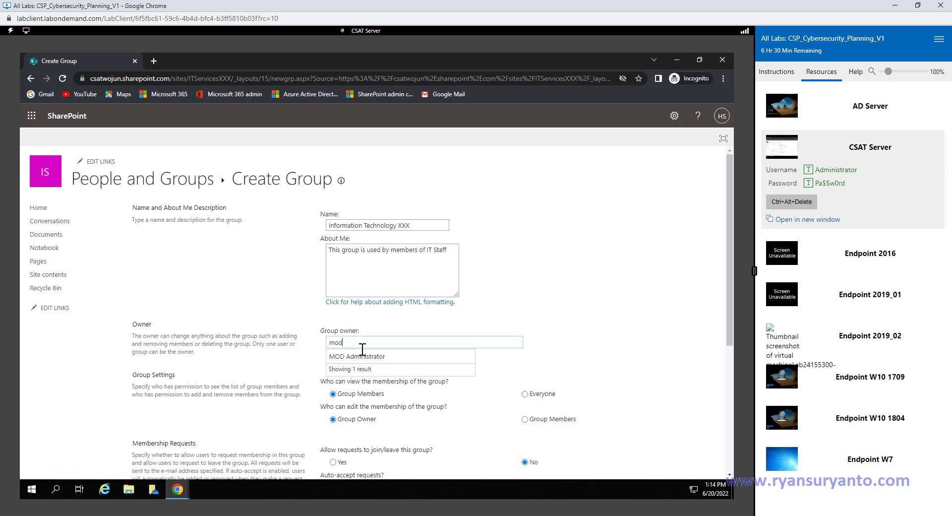
click(359, 356)
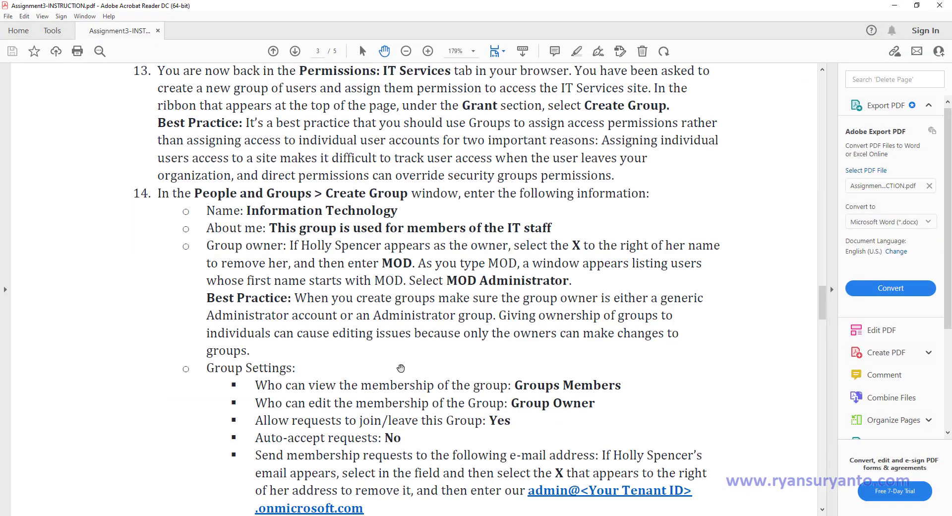
Step: Read the remaining group settings in the PDF through step 15, Select Create
scroll(516, 398, down, 2)
scroll(516, 398, down, 1)
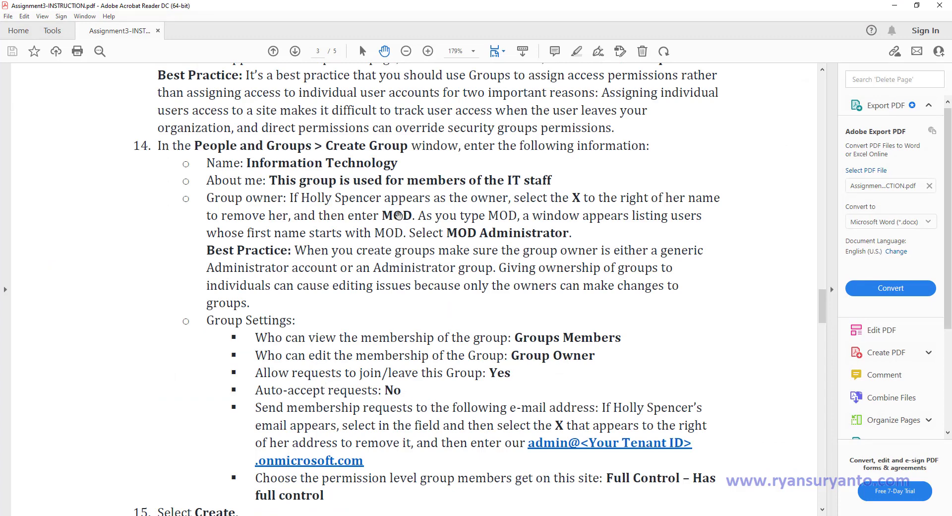
scroll(352, 278, down, 5)
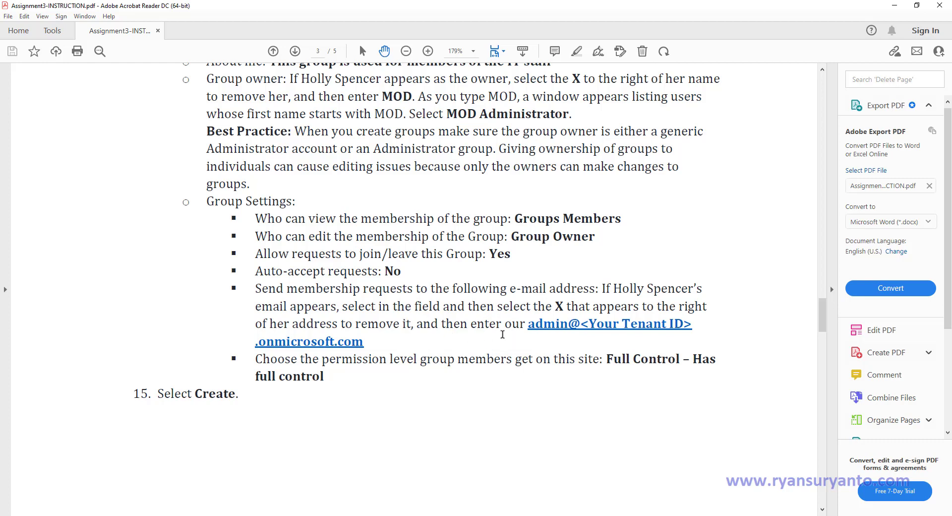
click(895, 10)
Step: Allow join/leave requests sent to the administrator's e-mail, grant Full Control, and create the group
scroll(402, 358, down, 5)
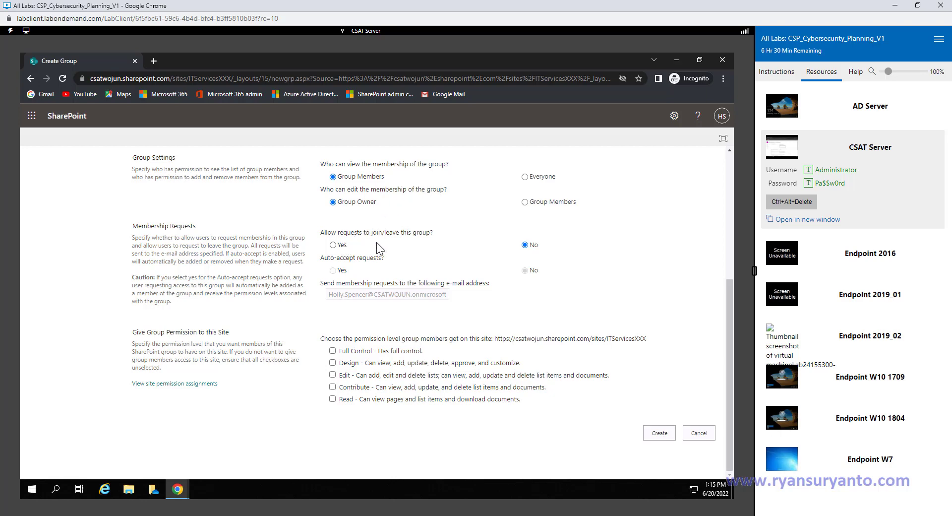
click(339, 245)
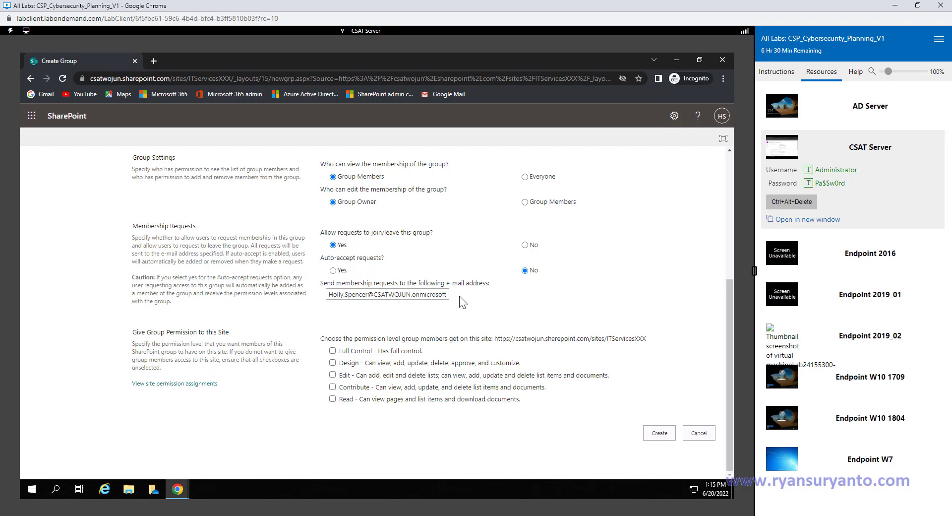
click(412, 294)
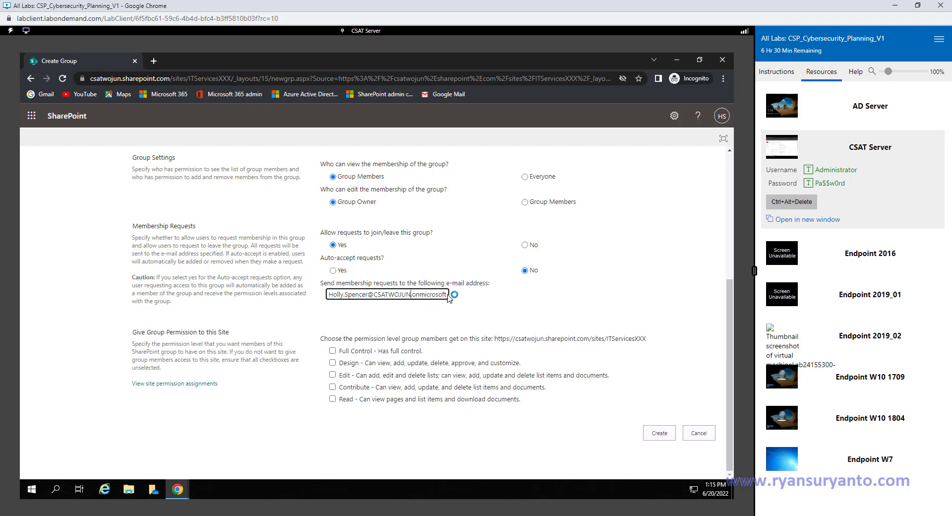
drag(448, 294, 411, 294)
drag(350, 284, 321, 288)
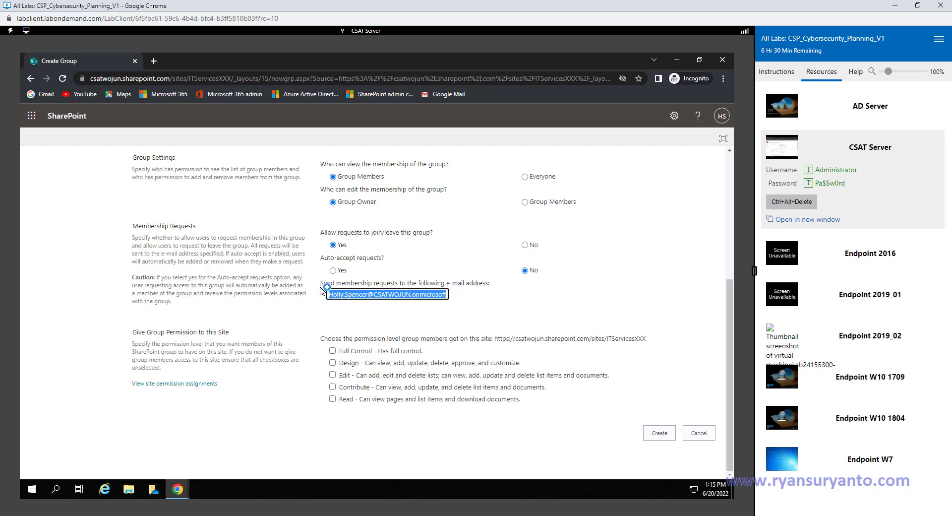
key(BackSpace)
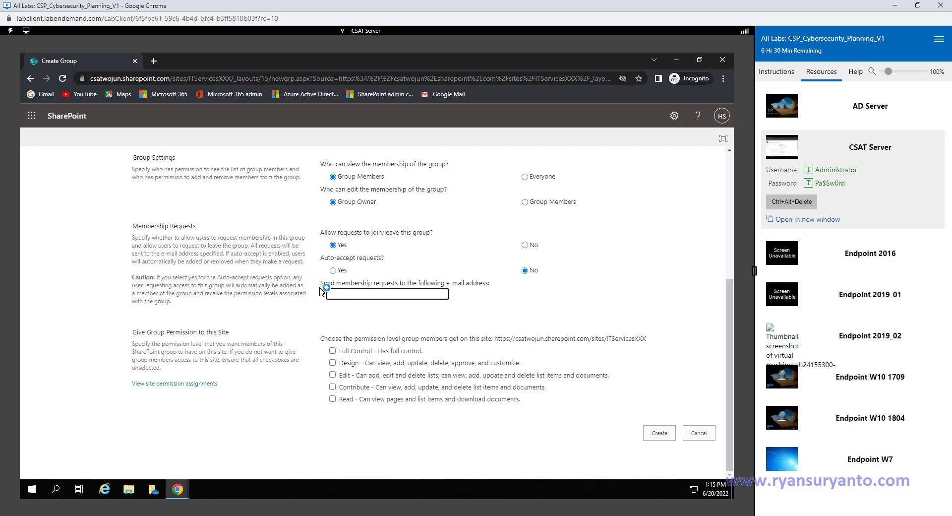
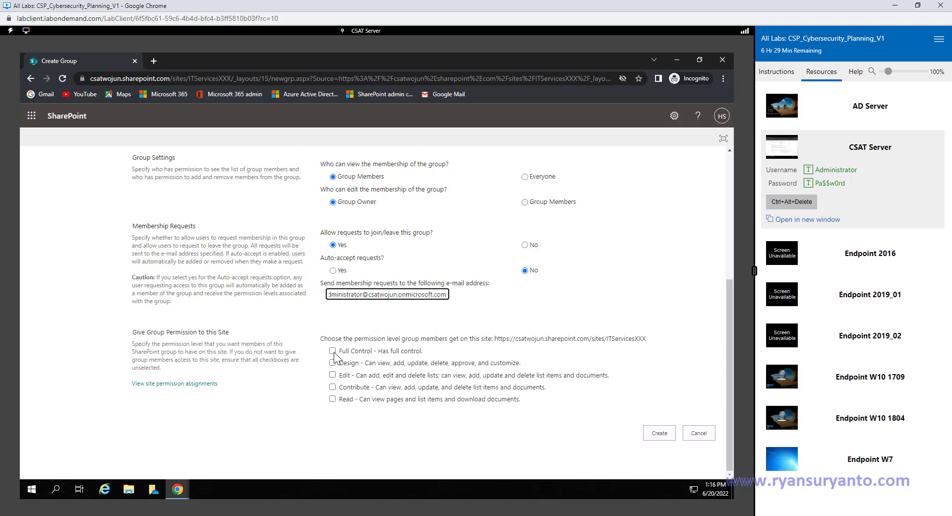
click(333, 351)
click(662, 435)
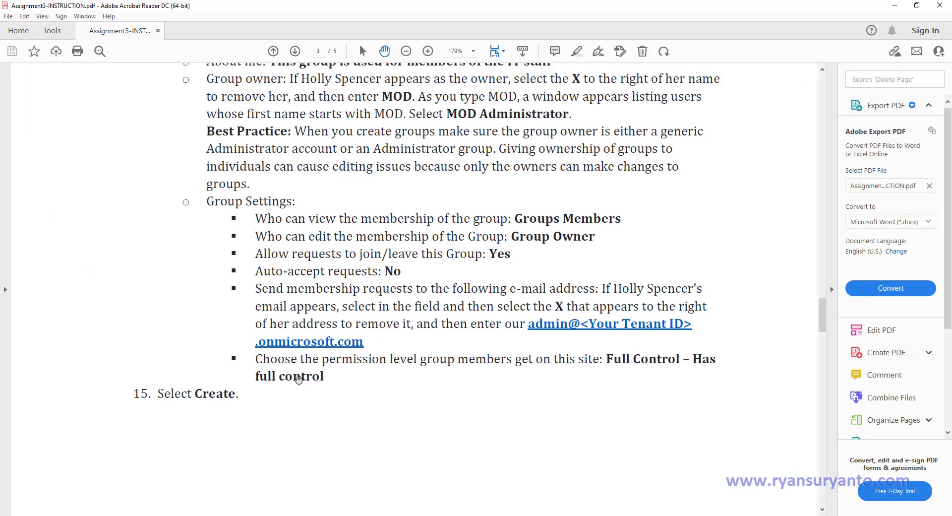
Step: Read page 4 steps 16–23 on adding users to the Information Technology group
scroll(298, 378, down, 6)
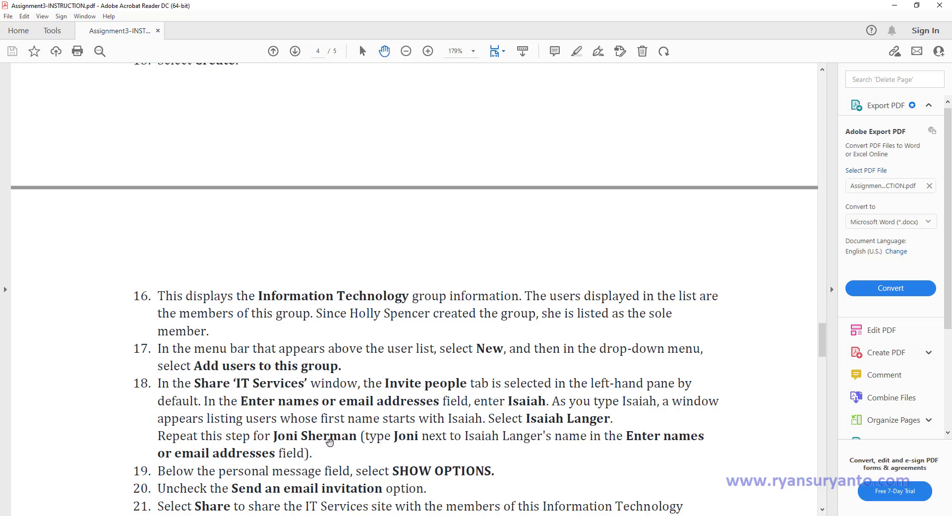
scroll(330, 442, down, 4)
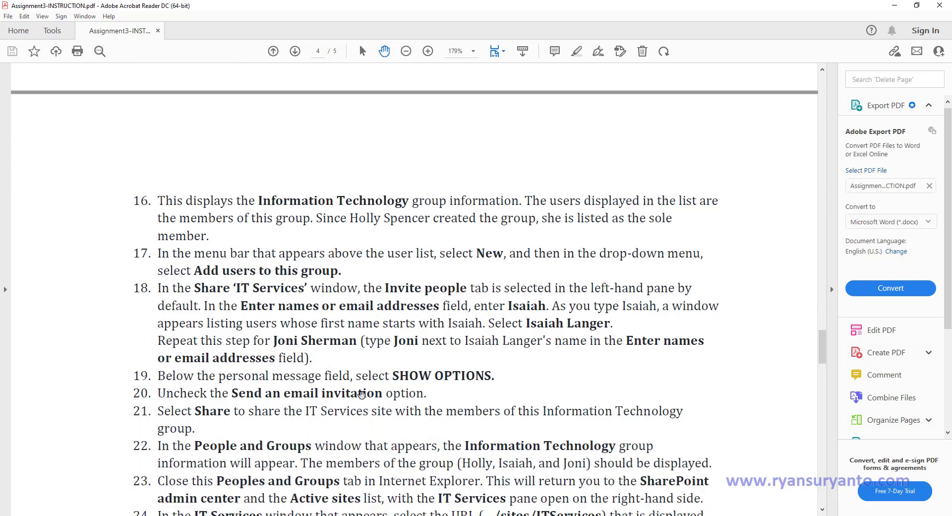
click(894, 7)
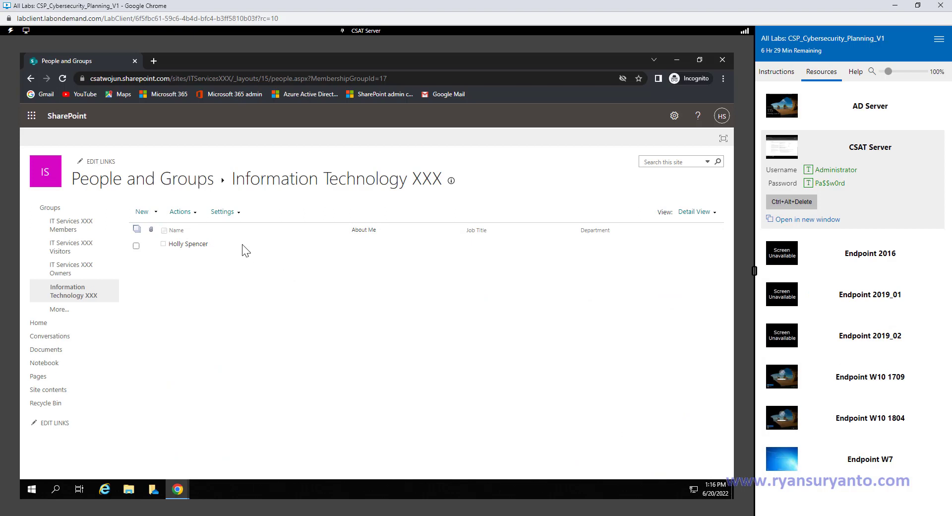
Step: Add two users from the people suggestions to Information Technology XXX without an email invitation
click(154, 213)
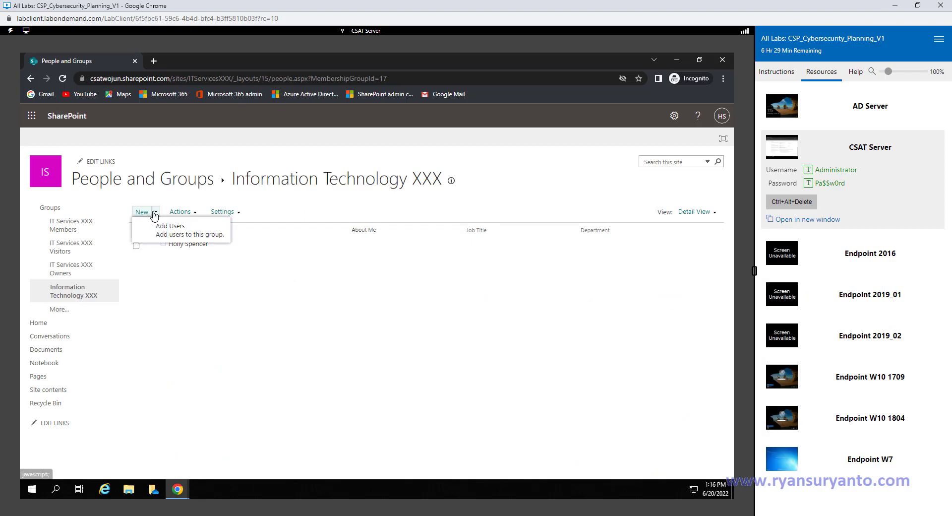
click(169, 242)
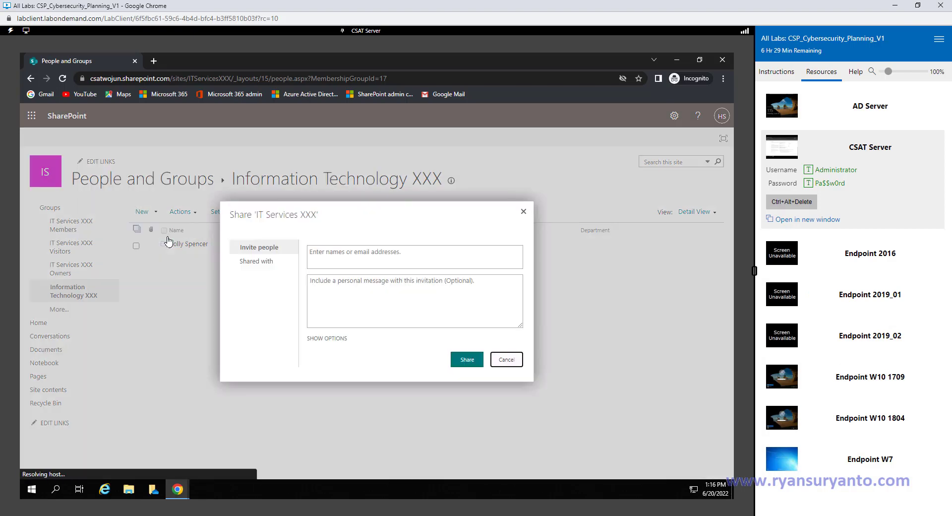
text(isai)
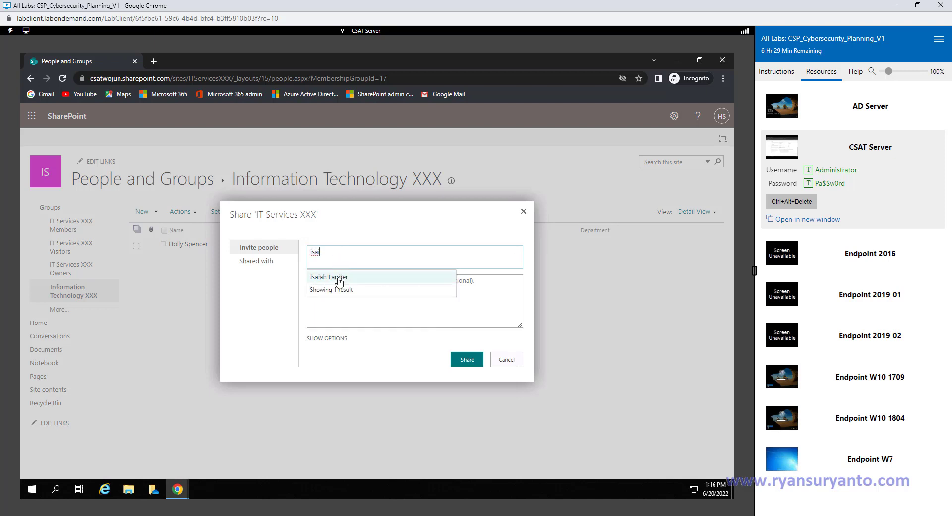
click(342, 273)
text(ir)
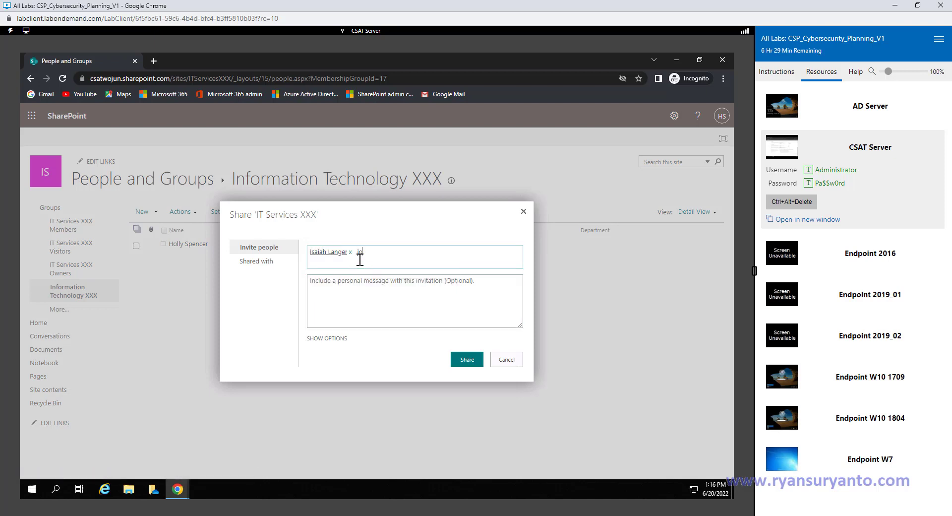
text(n)
click(340, 276)
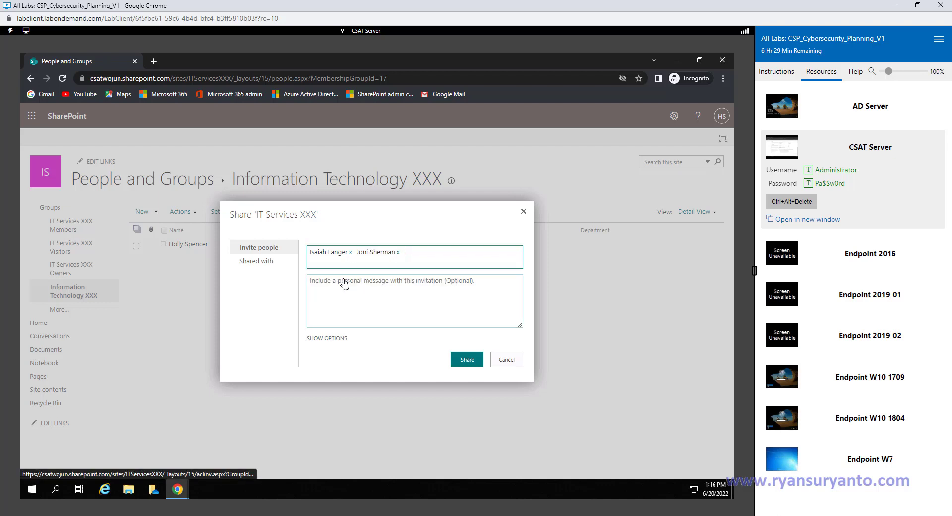
click(340, 342)
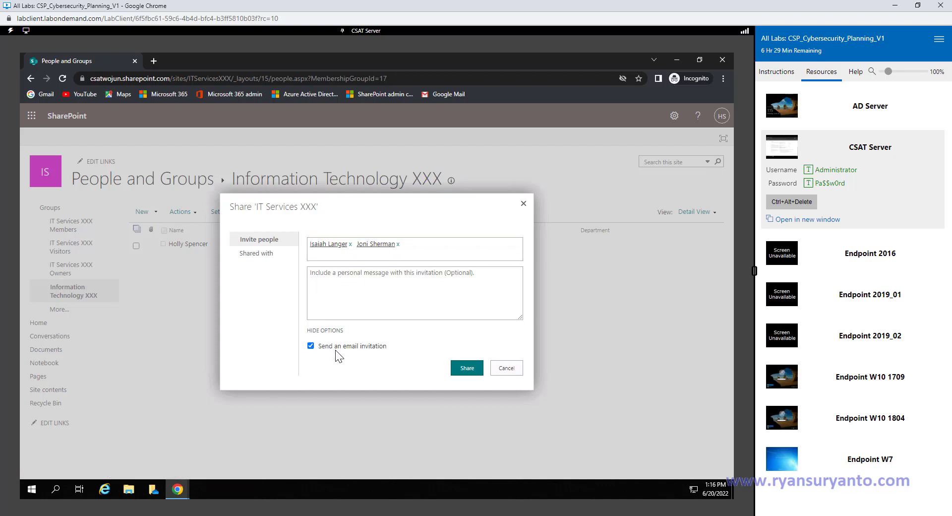
click(310, 346)
click(467, 371)
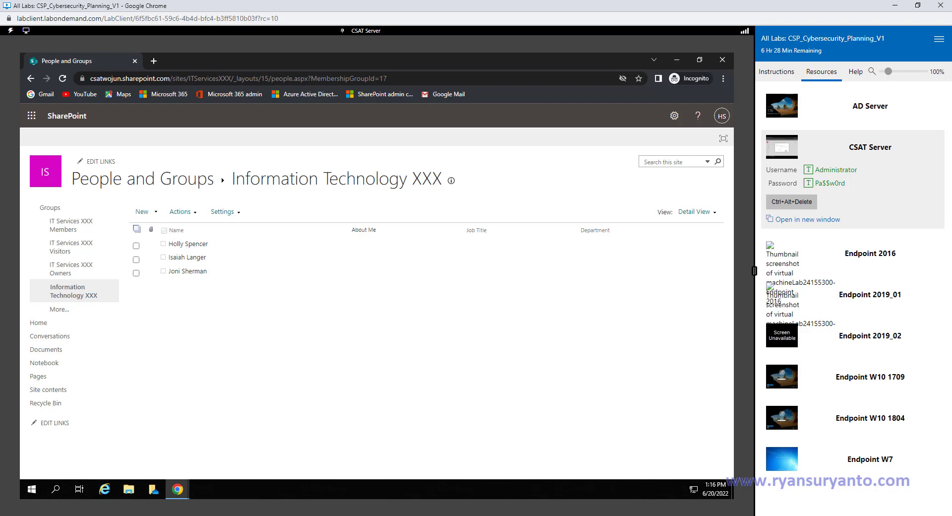
key(alt+Tab)
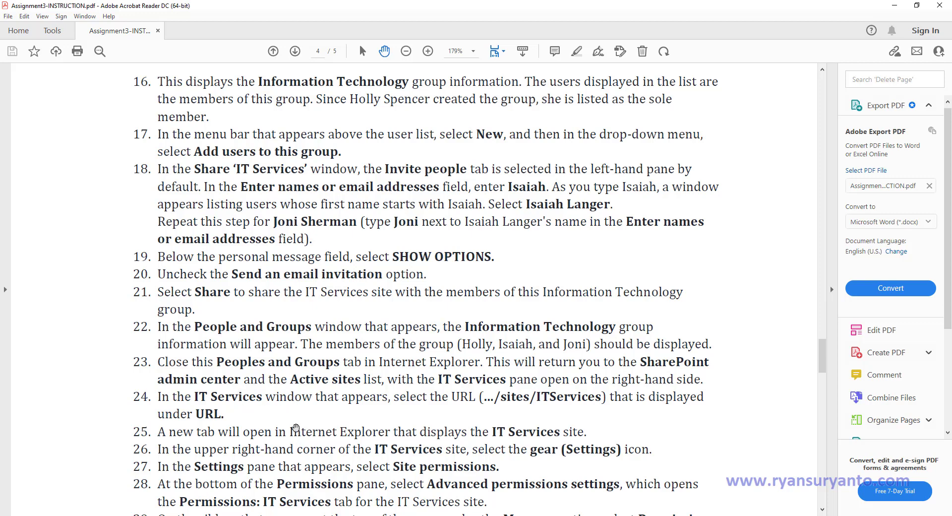
scroll(297, 431, down, 3)
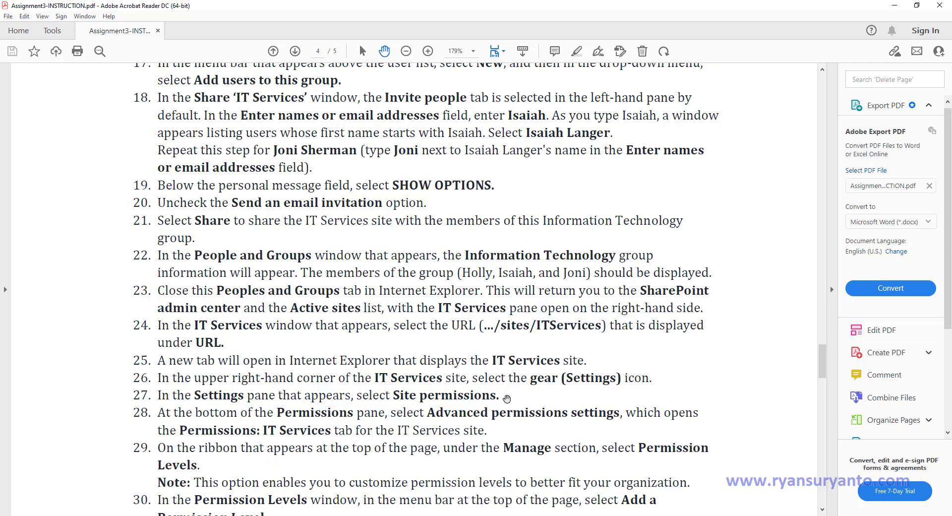
scroll(506, 398, down, 2)
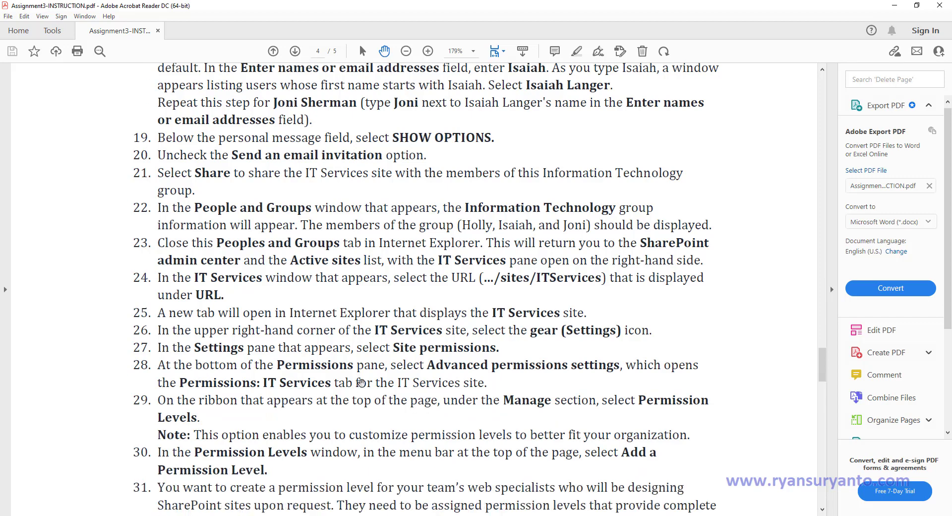
scroll(362, 382, down, 3)
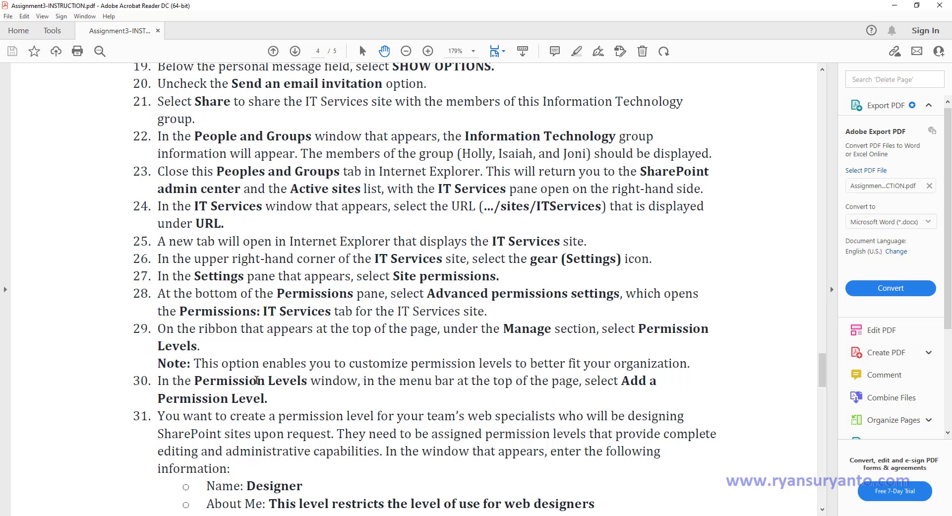
scroll(257, 380, down, 4)
scroll(260, 398, down, 3)
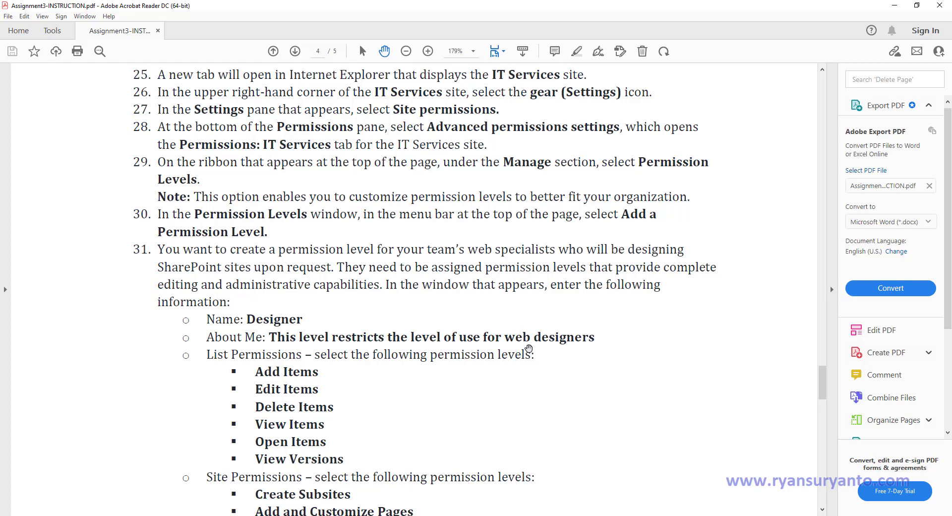
scroll(529, 349, down, 1)
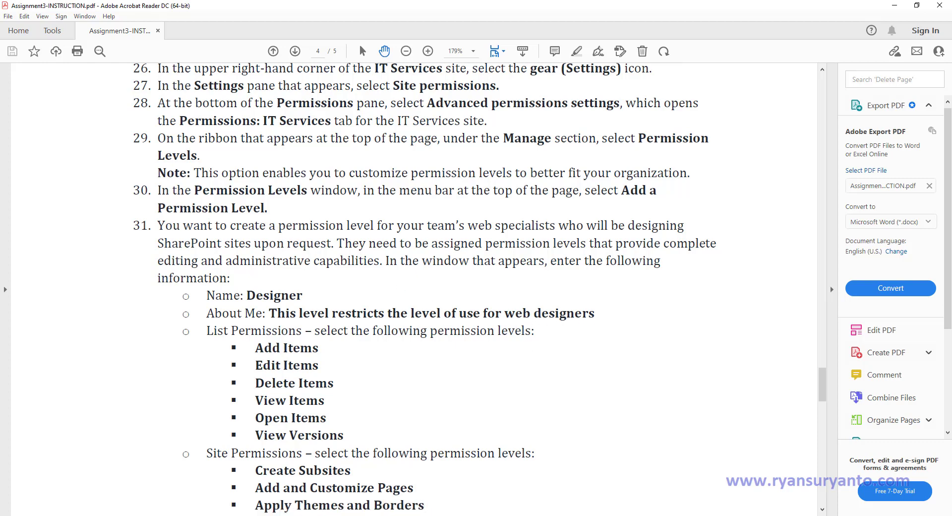
click(894, 6)
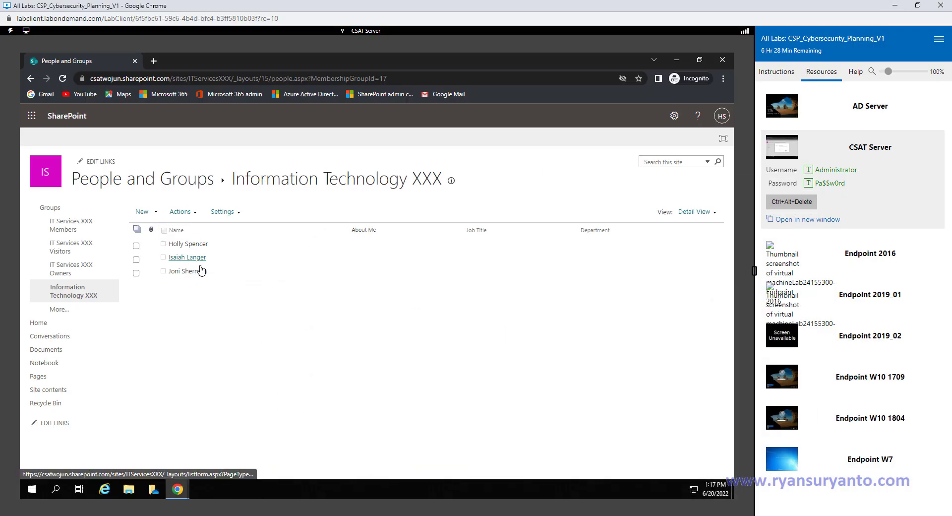
Step: Go back to Site permissions and start a new permission level named Designer
click(29, 78)
click(29, 78)
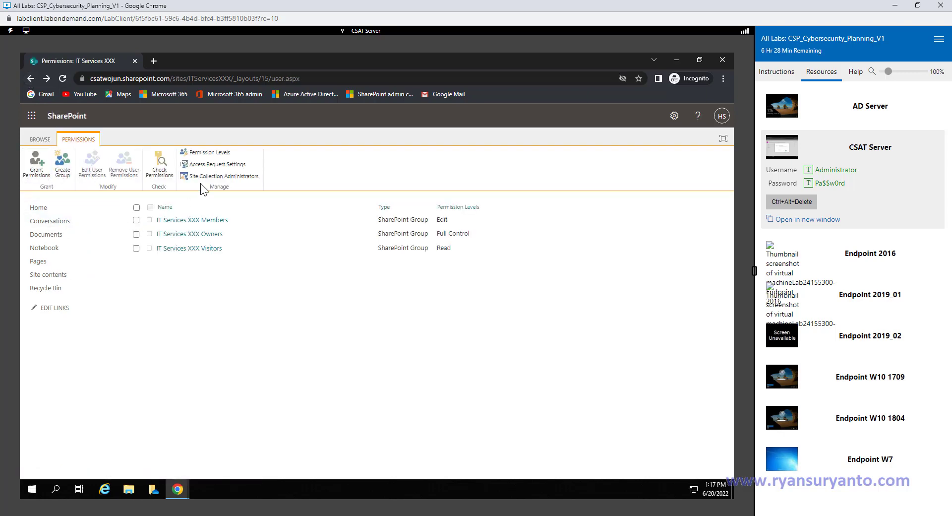
click(185, 152)
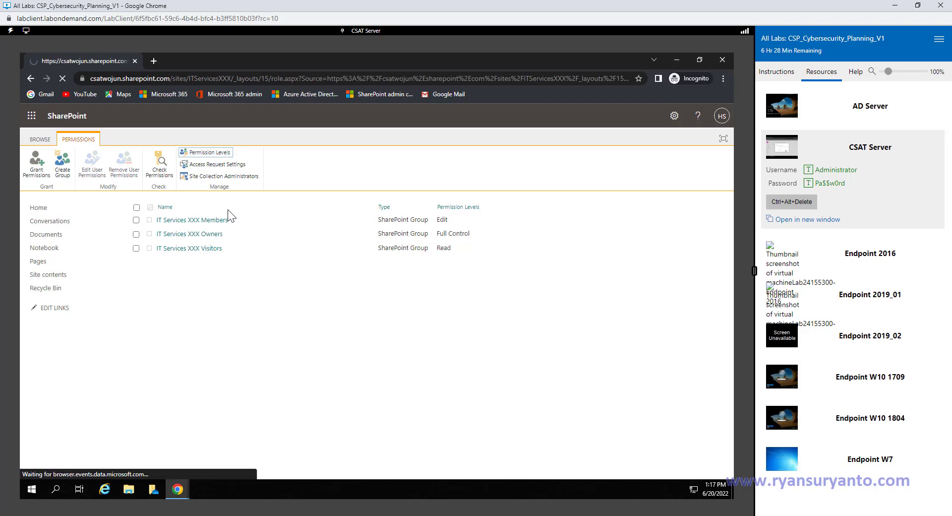
click(159, 213)
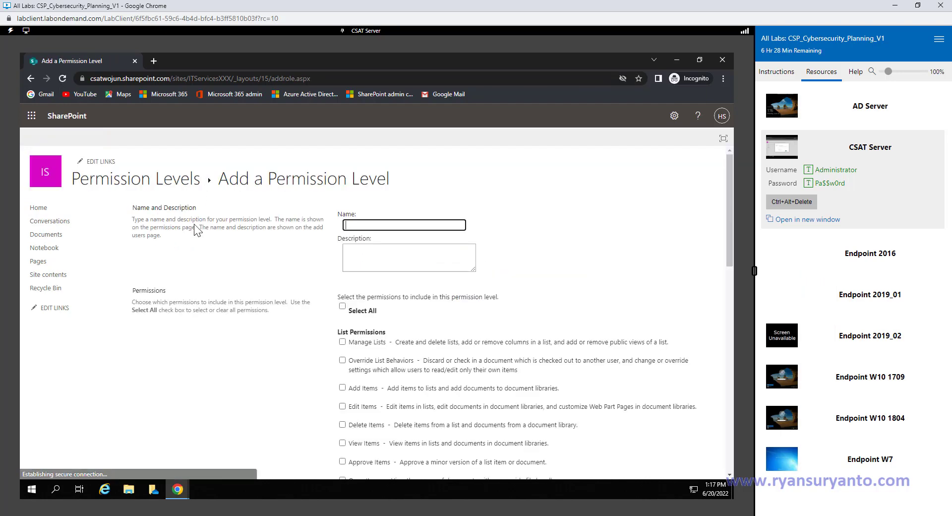
text(Desig)
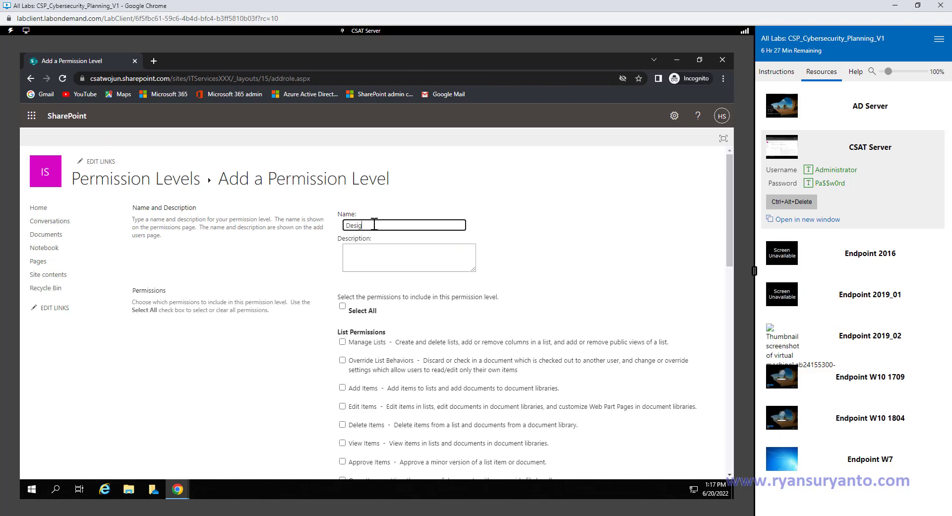
text(ner)
click(387, 261)
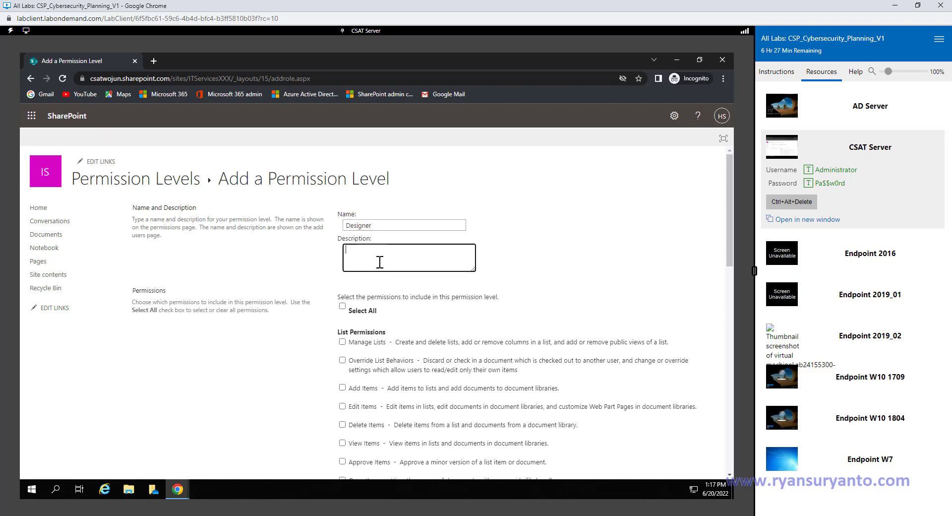
Step: Copy the description 'This level restricts the level of use for web designers' from the PDF into the form
mouse_move(447, 515)
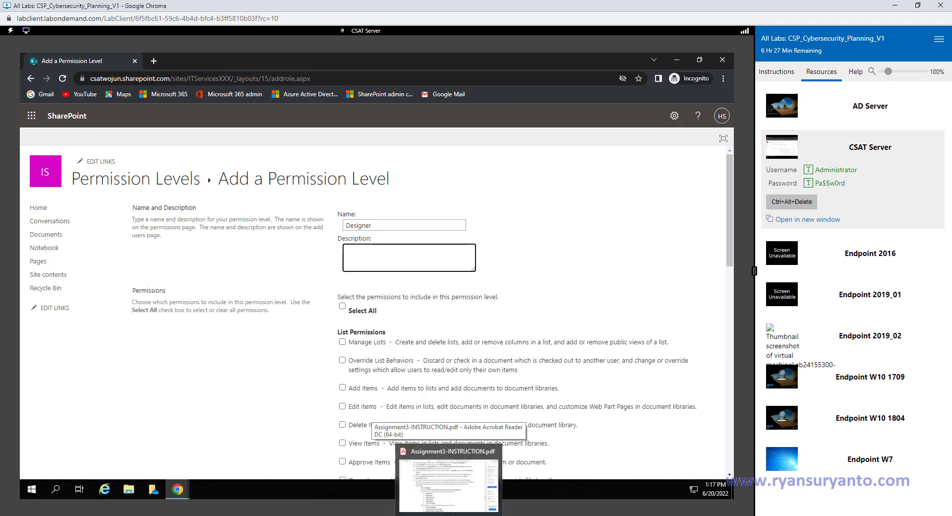
click(448, 501)
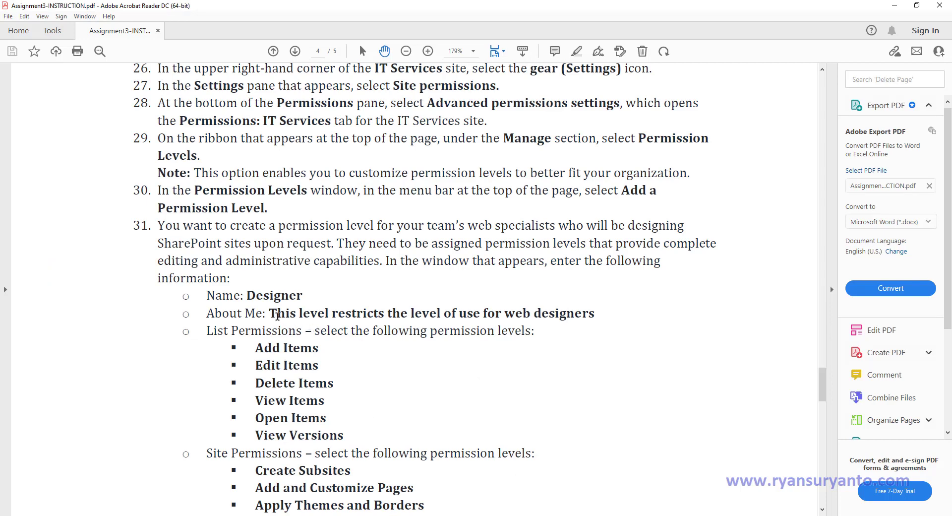
drag(272, 313, 559, 317)
right_click(560, 317)
click(610, 325)
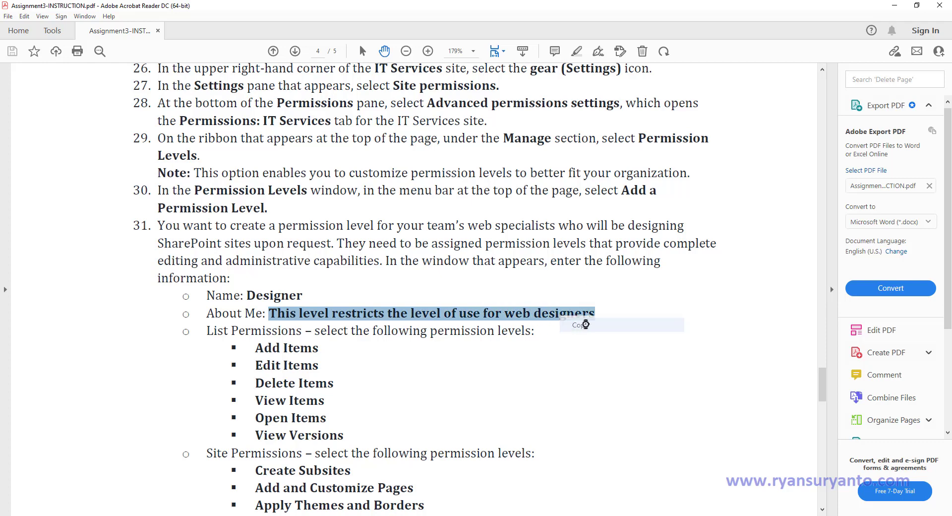
click(895, 6)
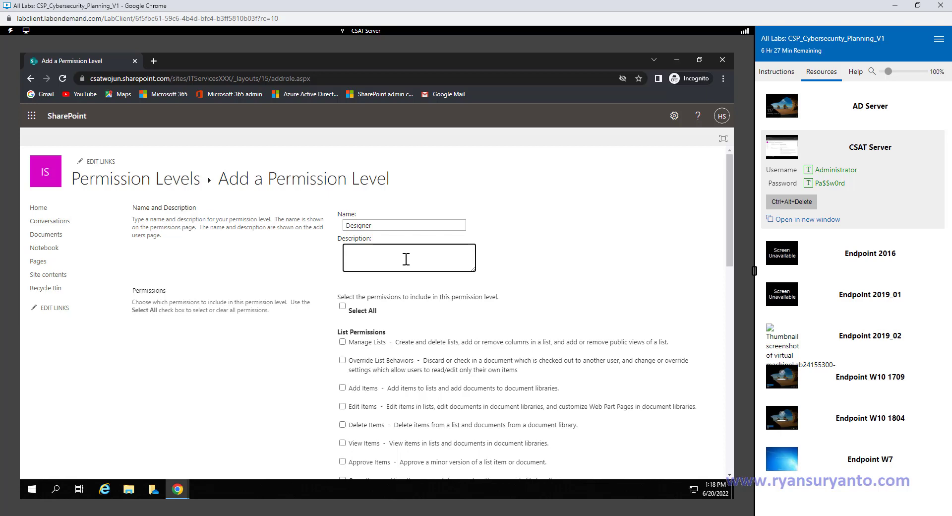
click(9, 31)
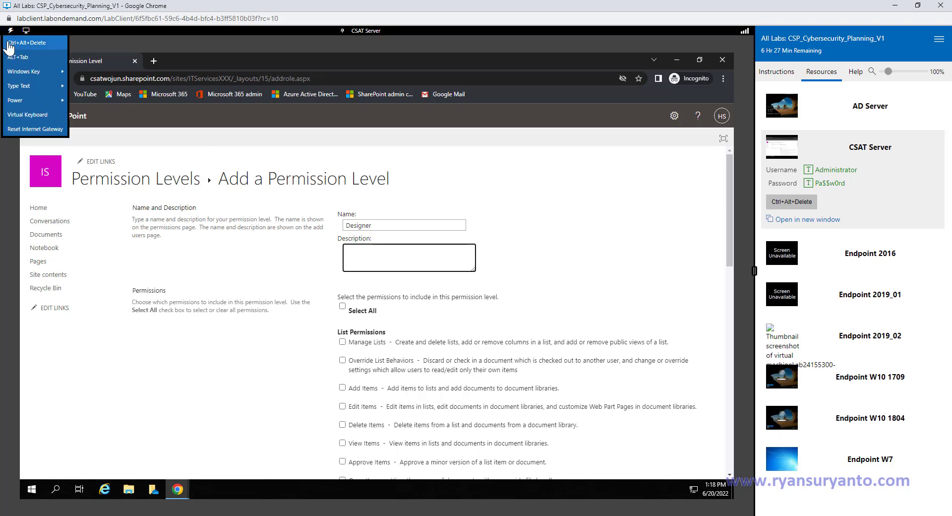
mouse_move(35, 86)
click(91, 113)
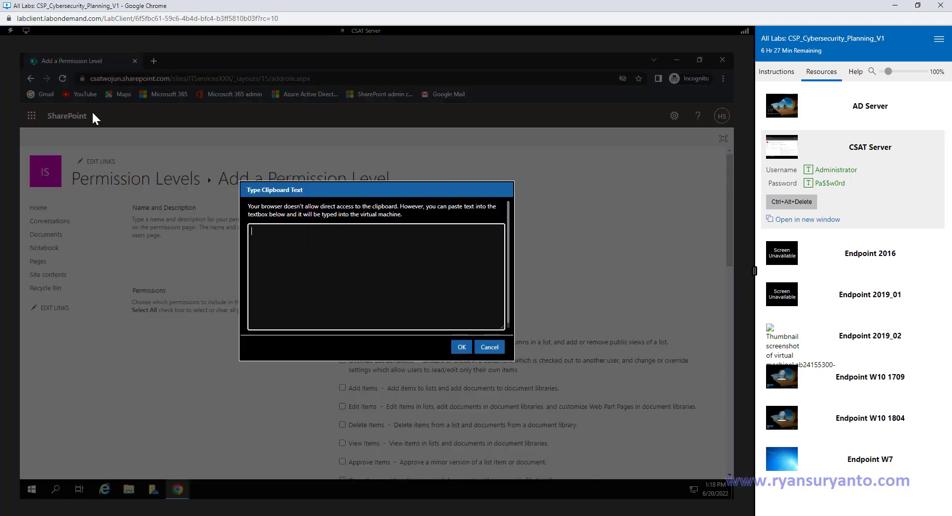
key(ctrl+v)
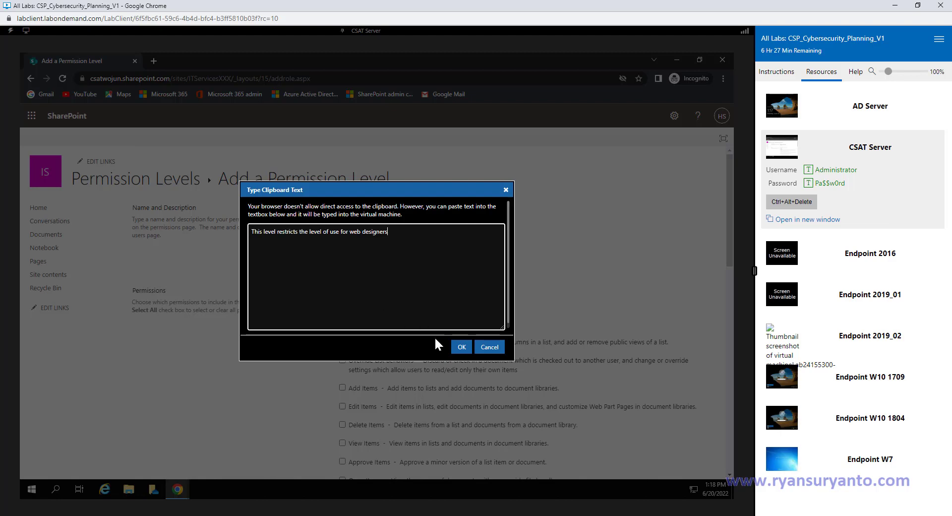
click(461, 347)
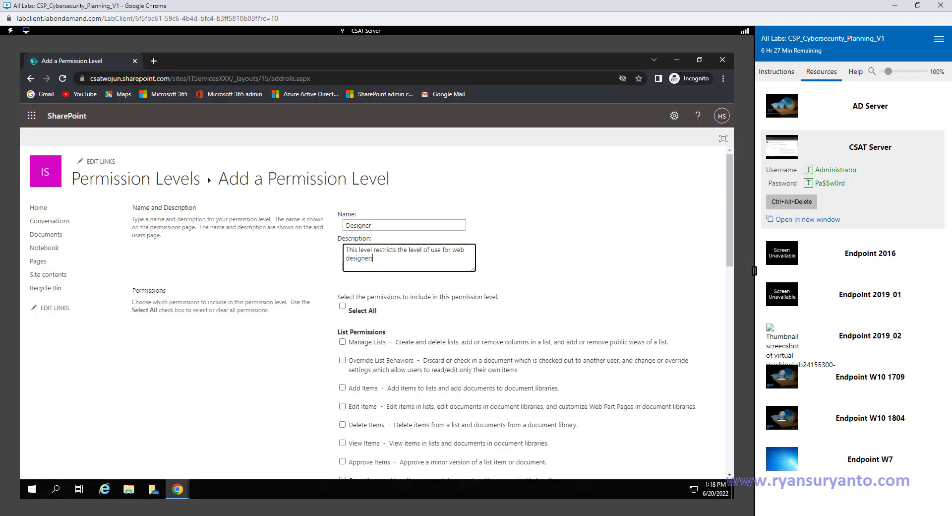
key(alt+Tab)
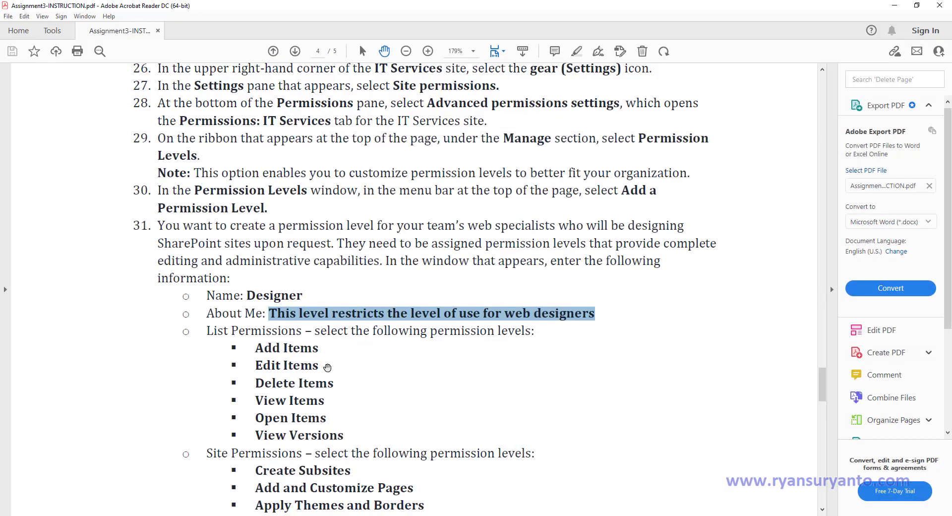
Step: Tick the Add, Edit, Delete and View Items list permissions for Designer
click(894, 6)
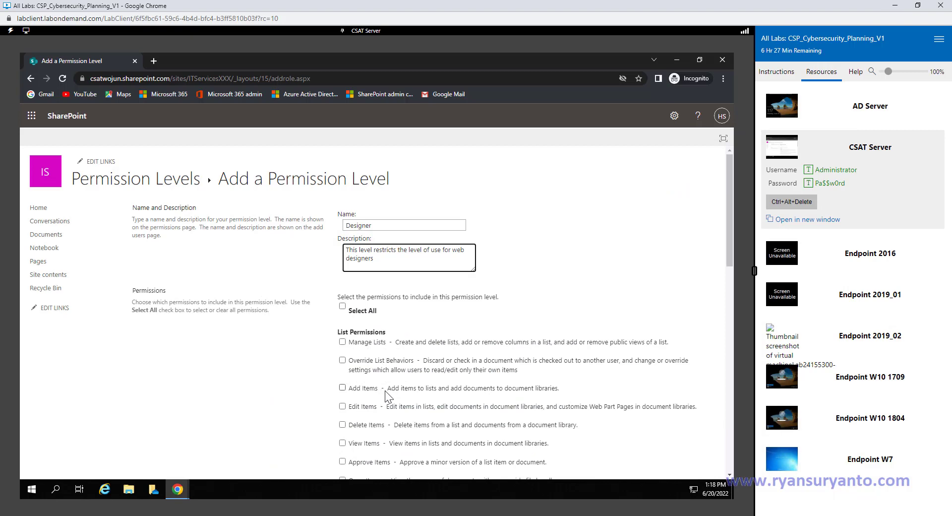
scroll(357, 380, down, 5)
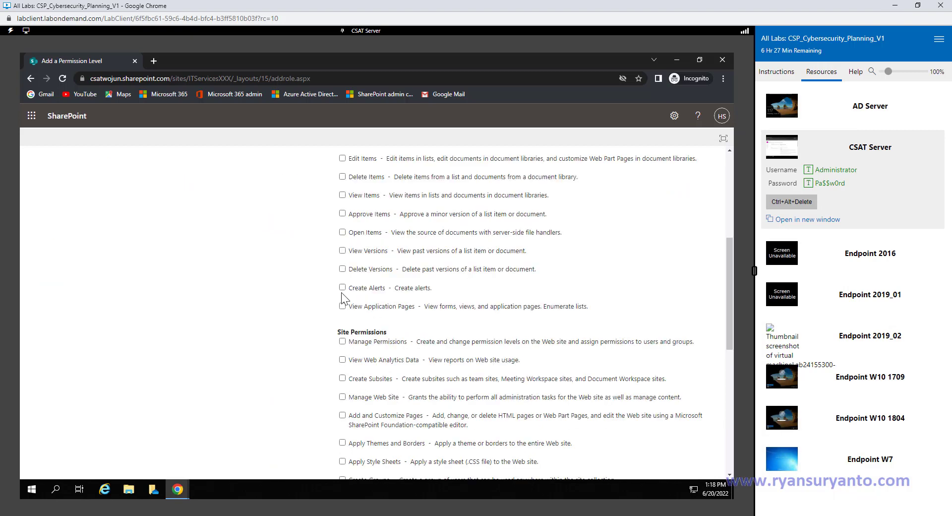
scroll(342, 293, up, 2)
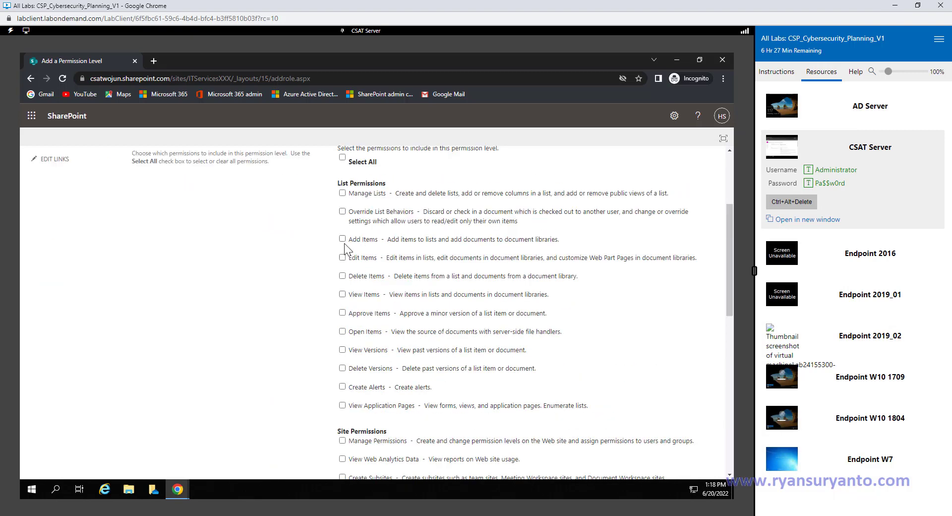
click(343, 239)
click(342, 257)
click(342, 276)
click(342, 294)
Step: Review the list permissions and read the PDF's required Designer site permissions
scroll(474, 370, down, 7)
scroll(474, 370, down, 2)
scroll(475, 370, up, 2)
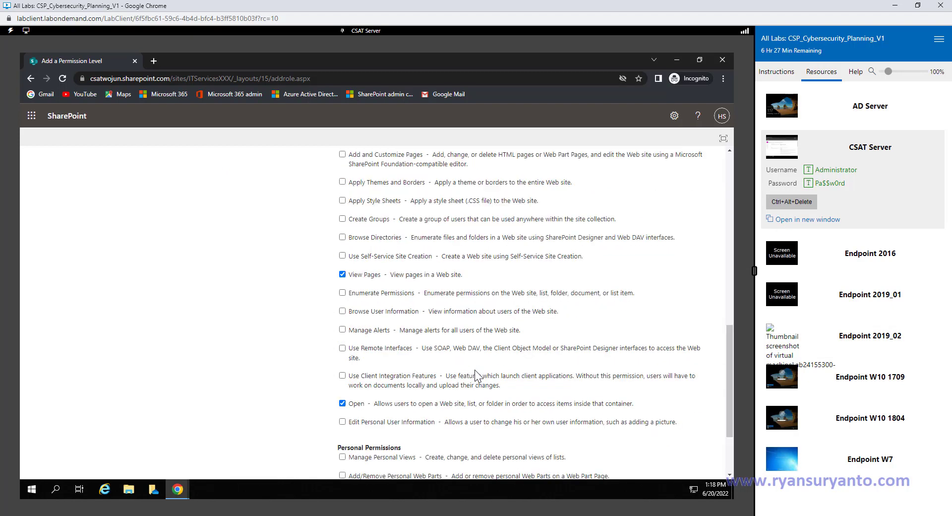
scroll(474, 370, up, 7)
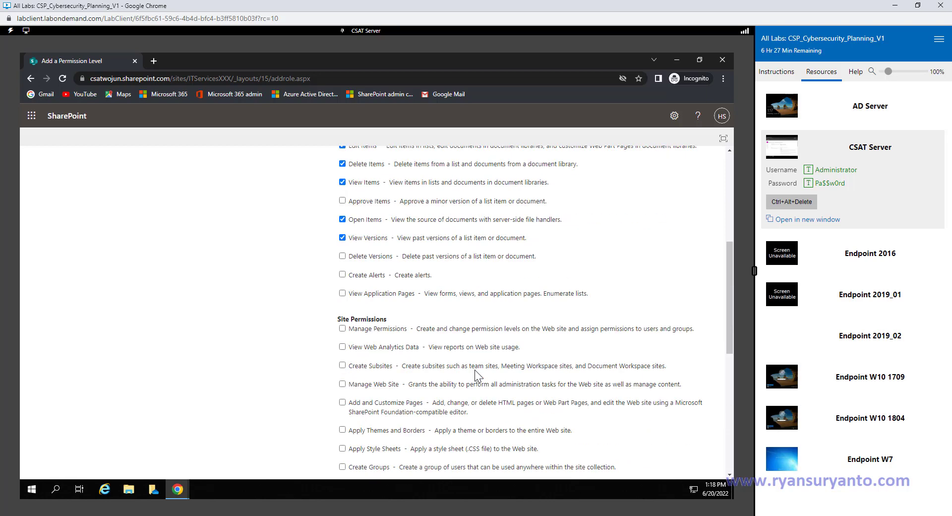
scroll(474, 370, down, 4)
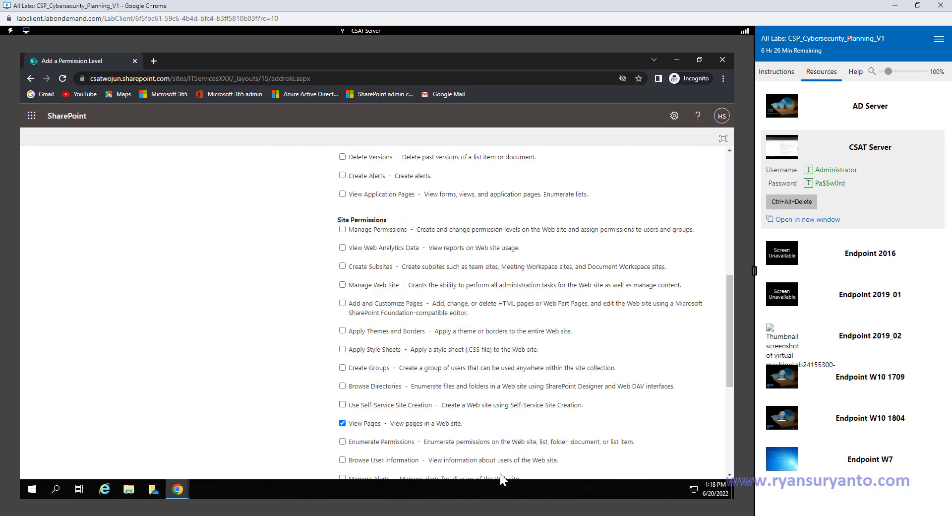
key(alt+Tab)
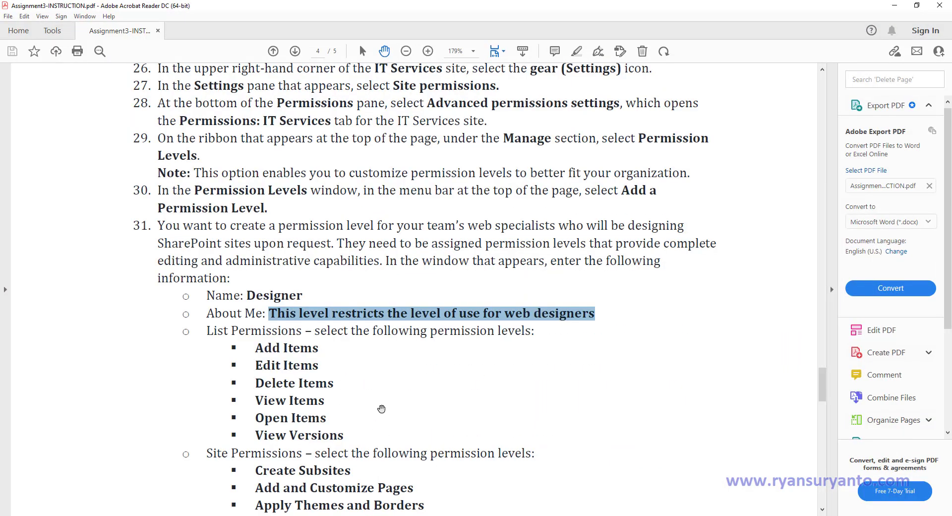
scroll(378, 410, down, 3)
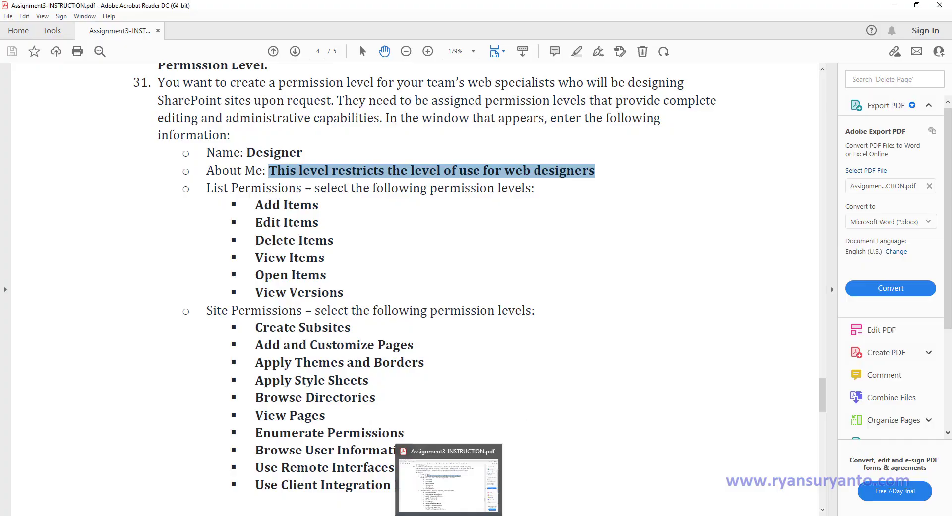
click(425, 476)
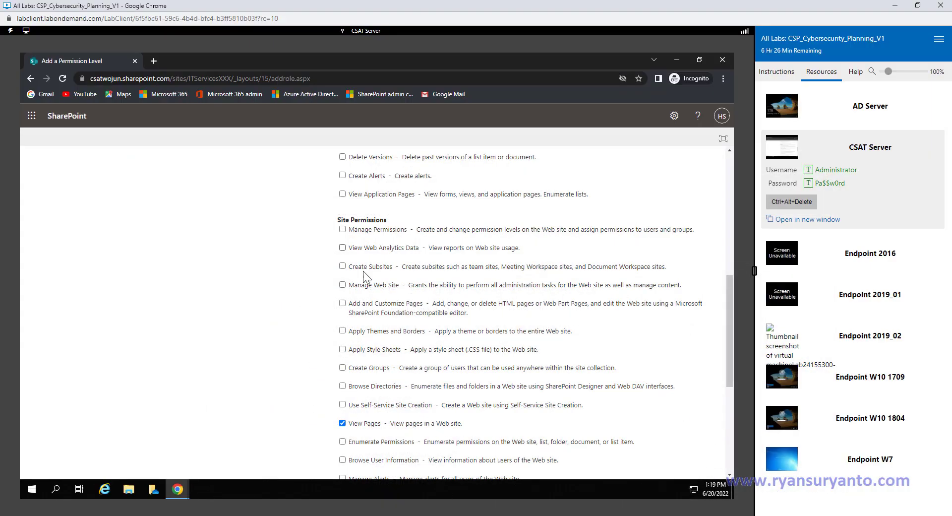
Step: Grant Designer the Create Subsites, Add and Customize Pages and Enumerate Permissions site permissions
click(343, 266)
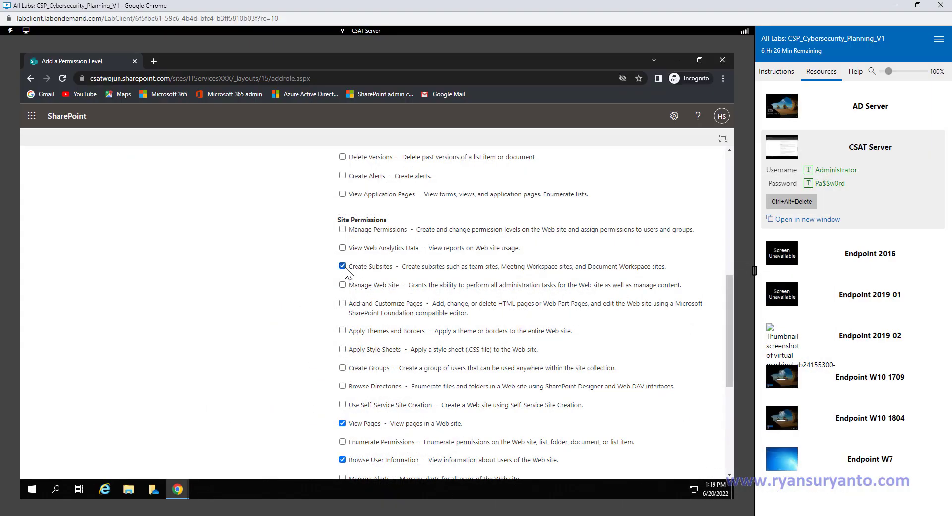
click(343, 303)
click(342, 441)
key(alt+Tab)
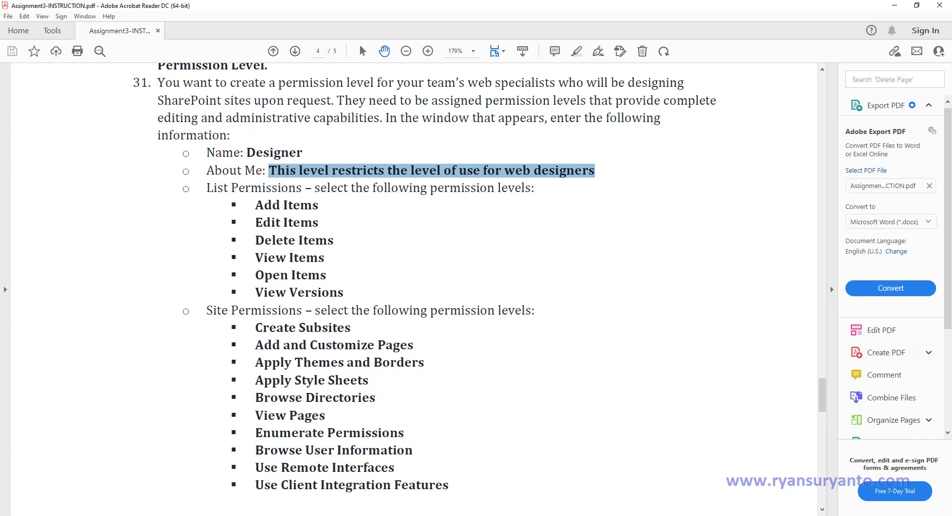
key(alt+Tab)
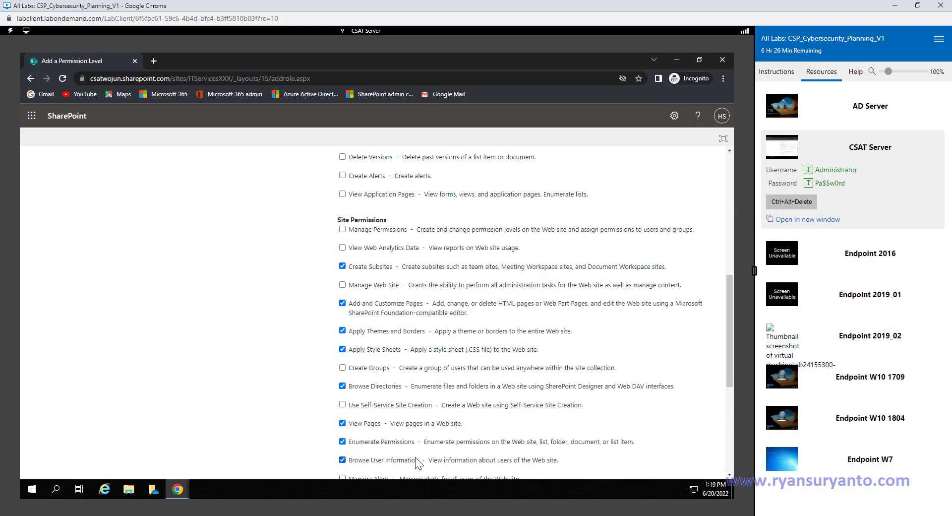
scroll(414, 424, down, 4)
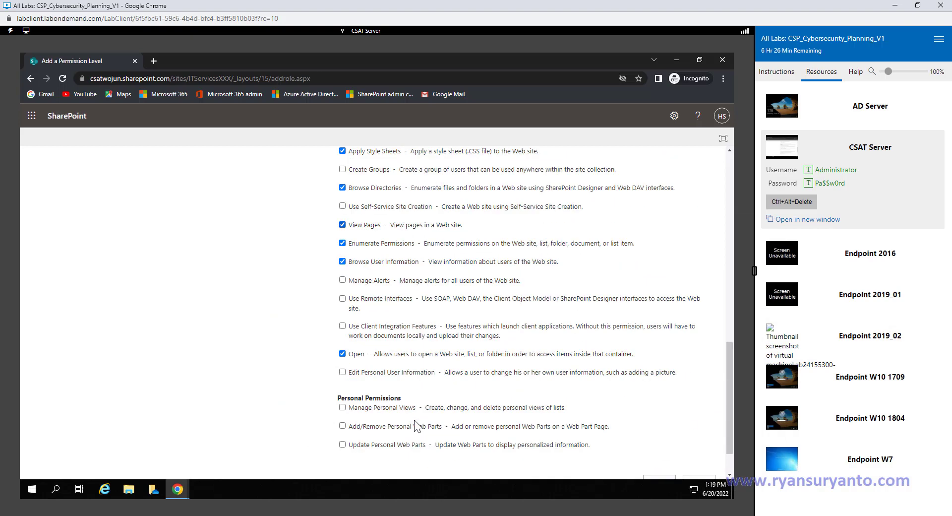
scroll(416, 425, up, 2)
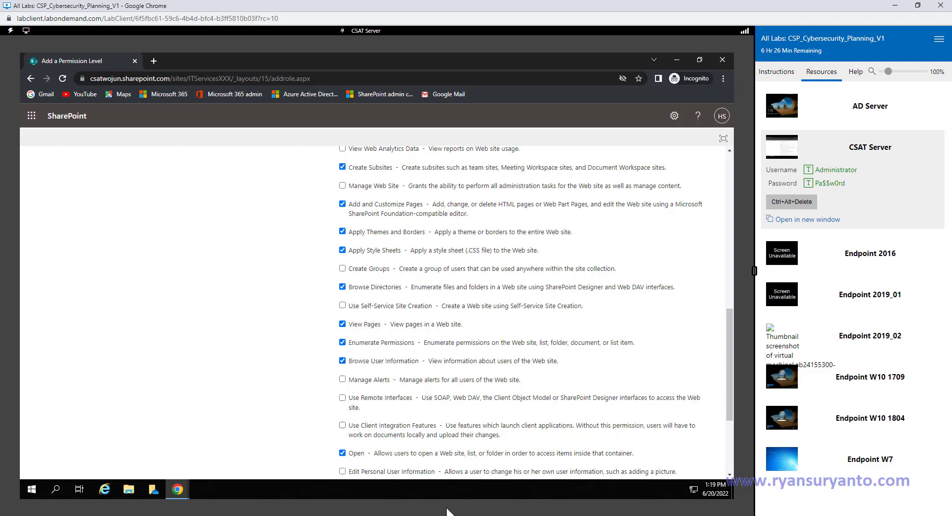
Step: Grant Use Remote Interfaces and Use Client Integration Features, then review the ticked site permissions
key(alt+Tab)
click(342, 397)
click(342, 425)
scroll(392, 427, down, 3)
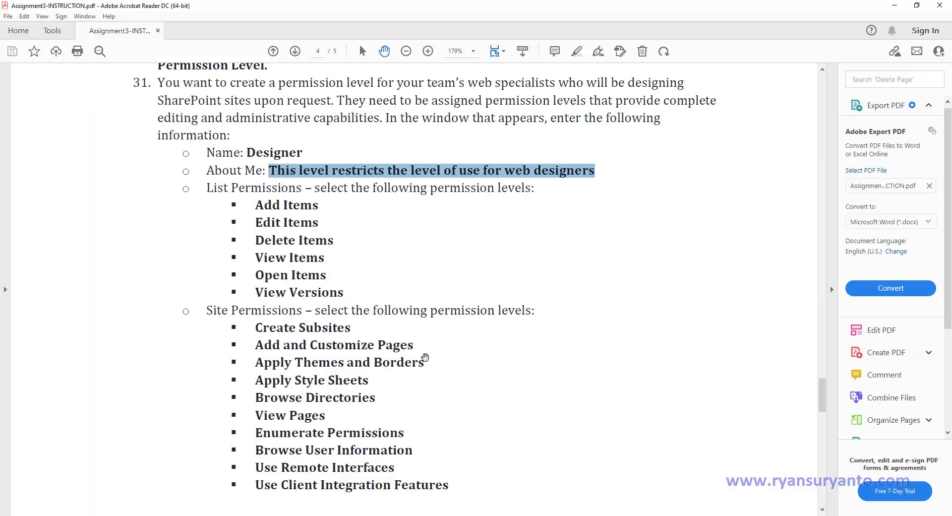
scroll(425, 358, down, 10)
scroll(426, 357, down, 5)
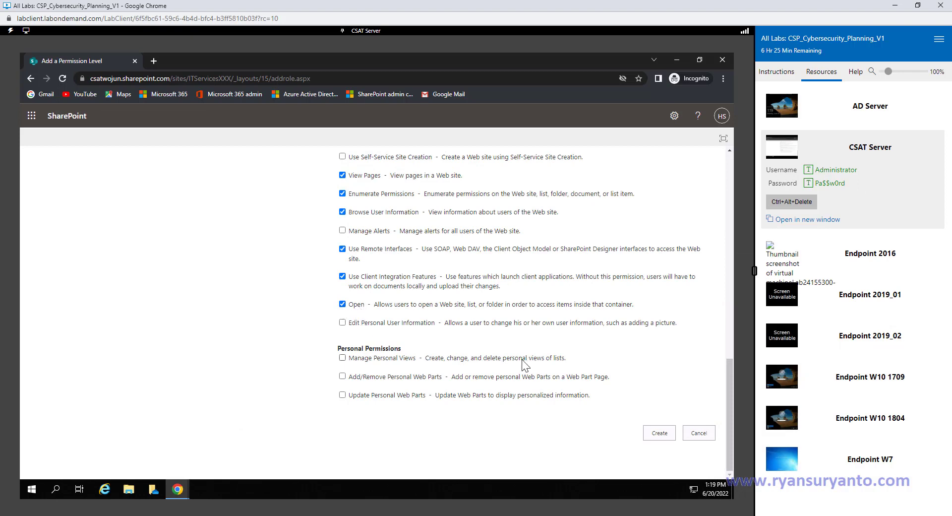
scroll(523, 361, up, 10)
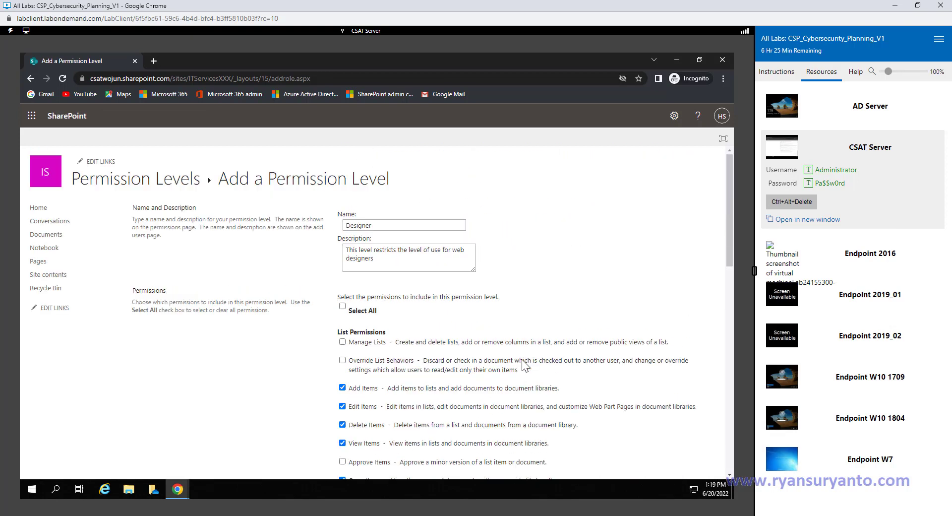
scroll(524, 365, down, 10)
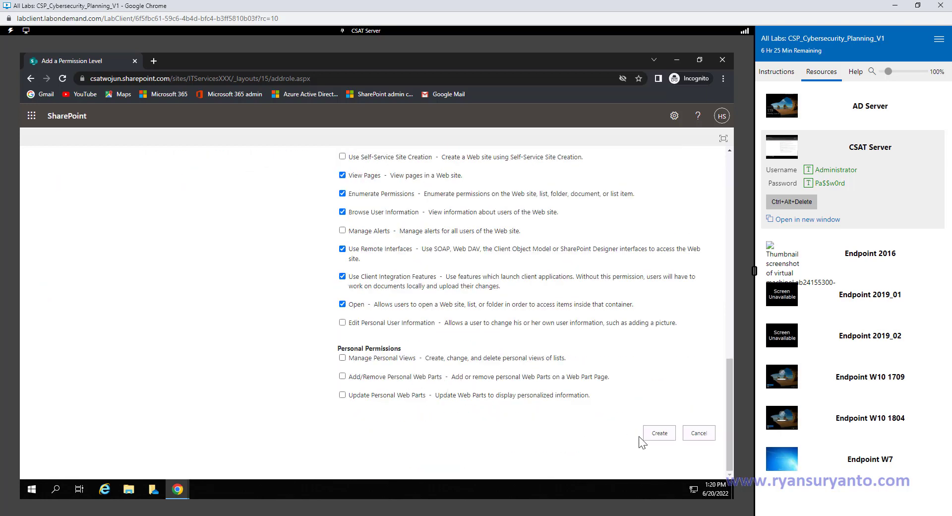
Step: Create the Designer permission level, then return to the IT Services XXX home page via browser history
click(658, 432)
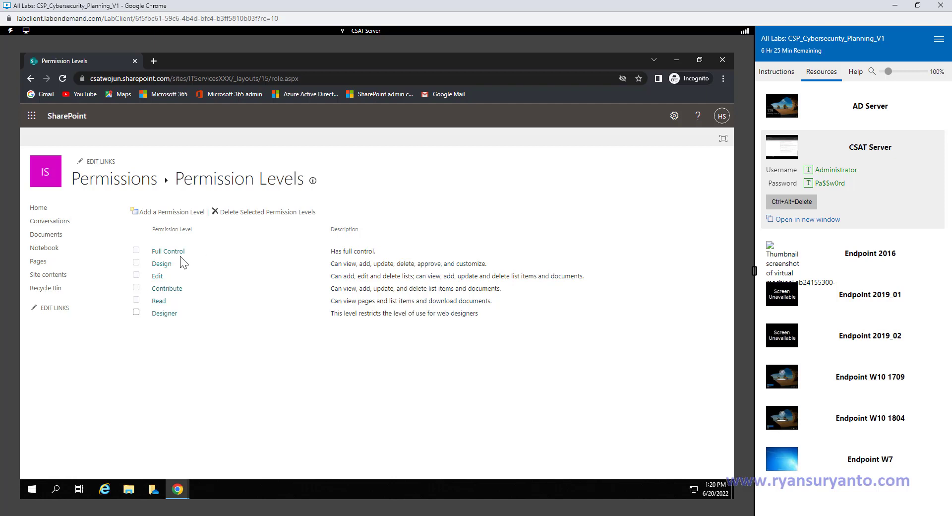
right_click(31, 117)
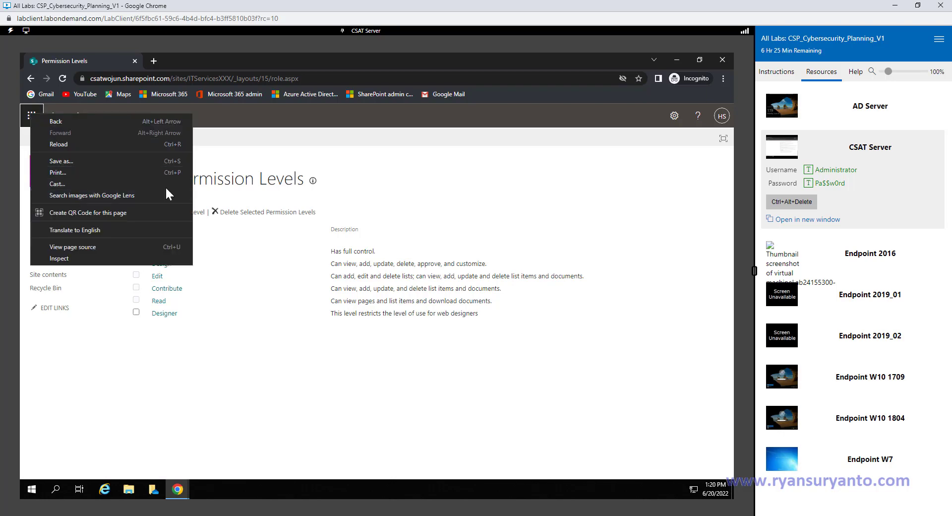
click(286, 155)
right_click(29, 82)
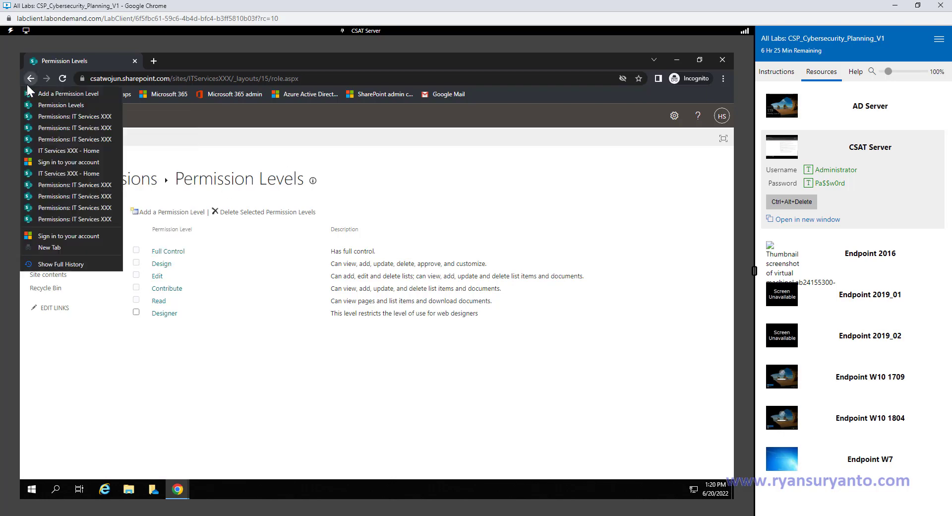
click(60, 175)
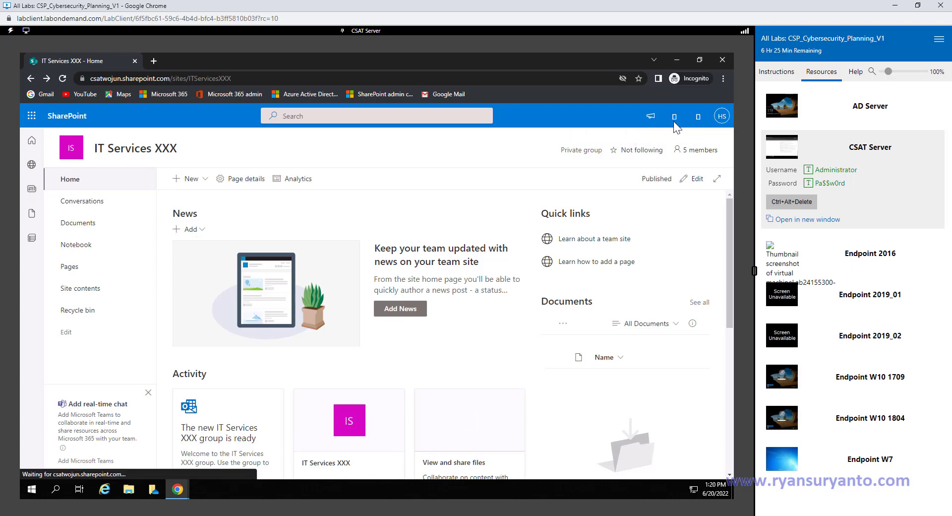
Step: Expand the Site members - limited control group in the Site permissions panel to see its people
click(675, 121)
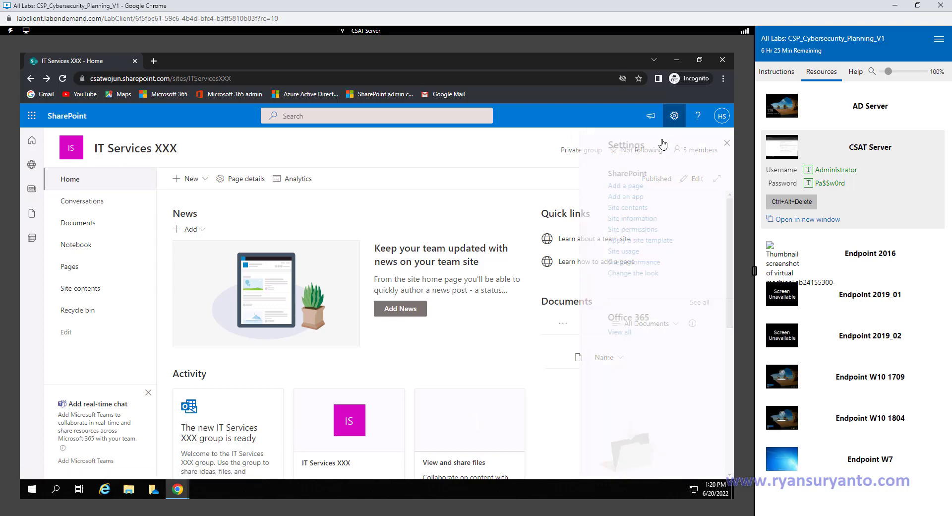
click(615, 230)
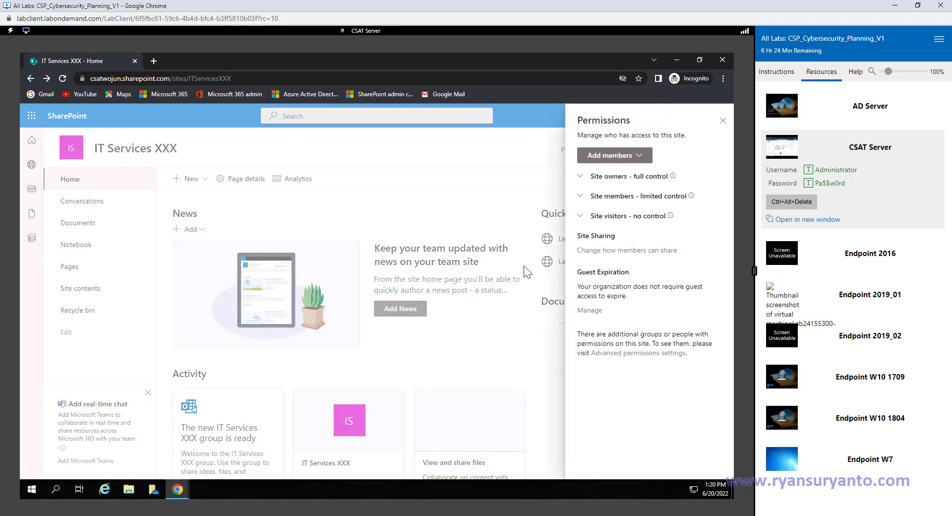
click(581, 198)
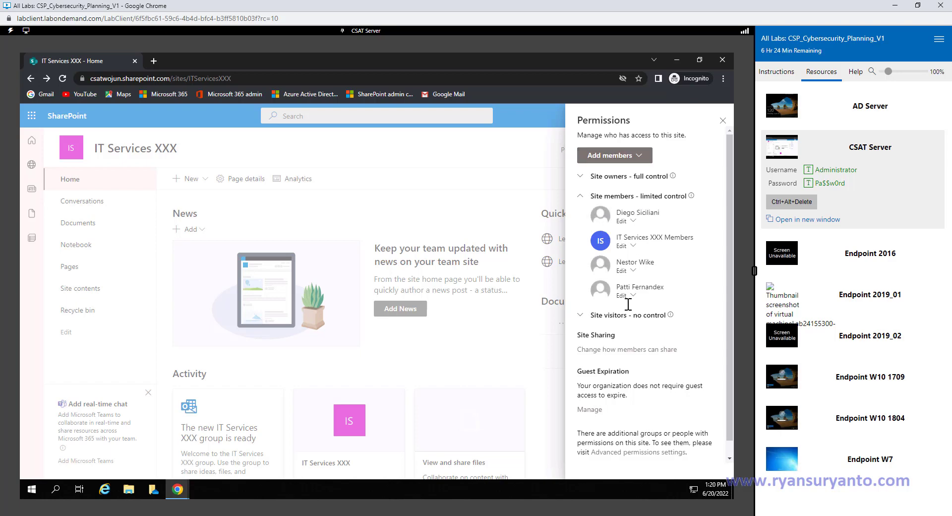
scroll(629, 310, down, 1)
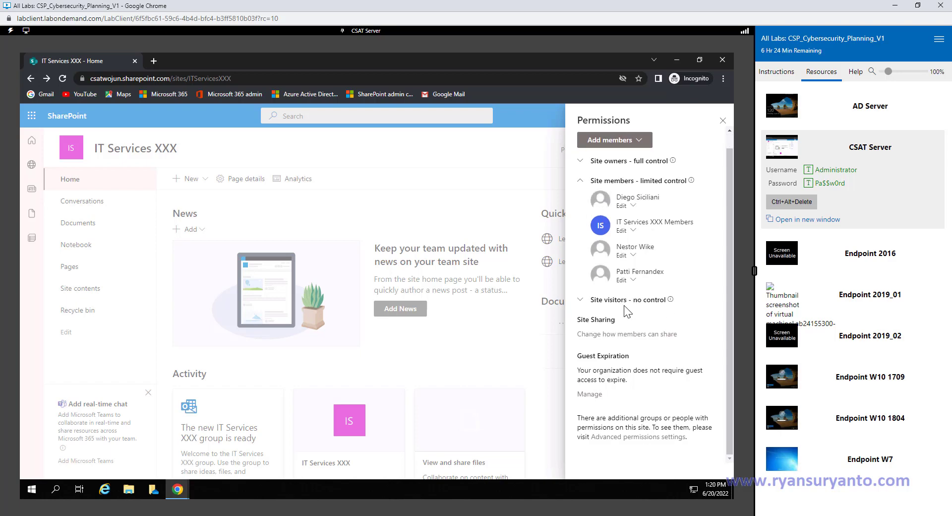
Step: Reopen the Site permissions panel and go to the advanced permissions settings page
click(723, 120)
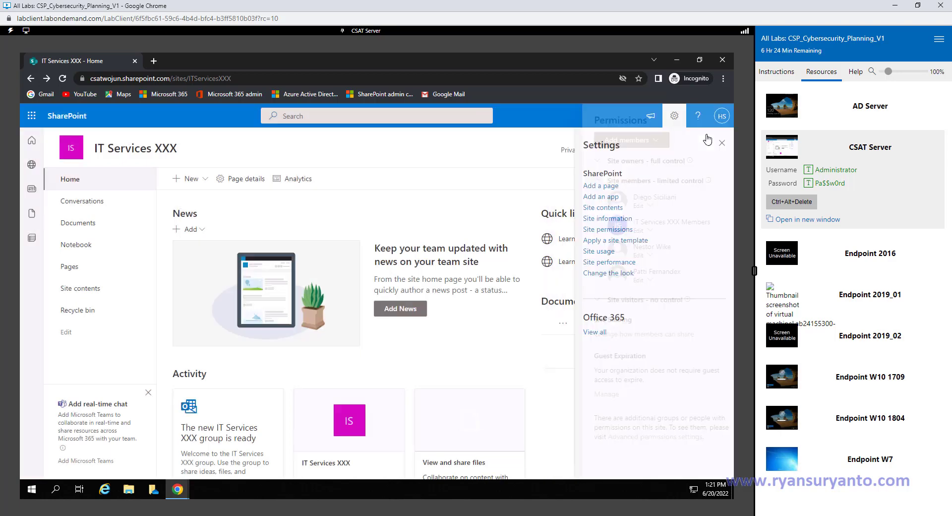
click(602, 230)
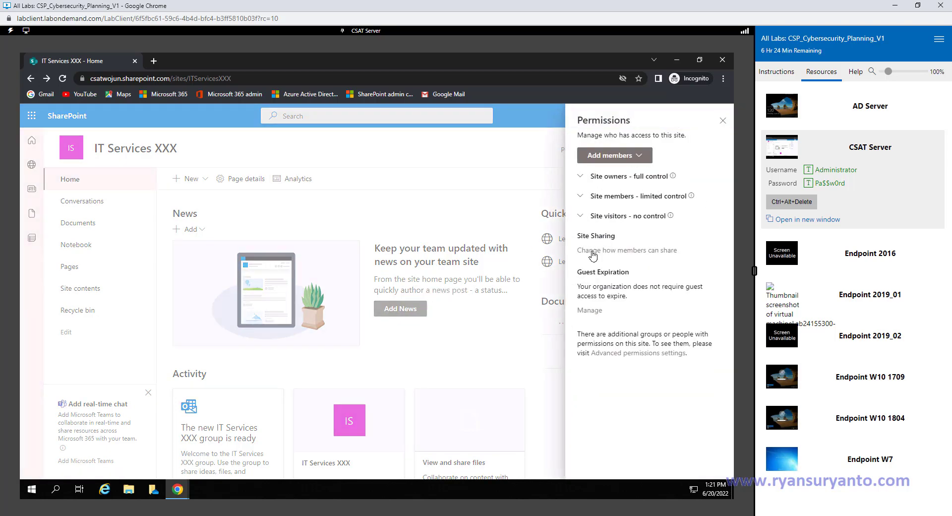
click(602, 353)
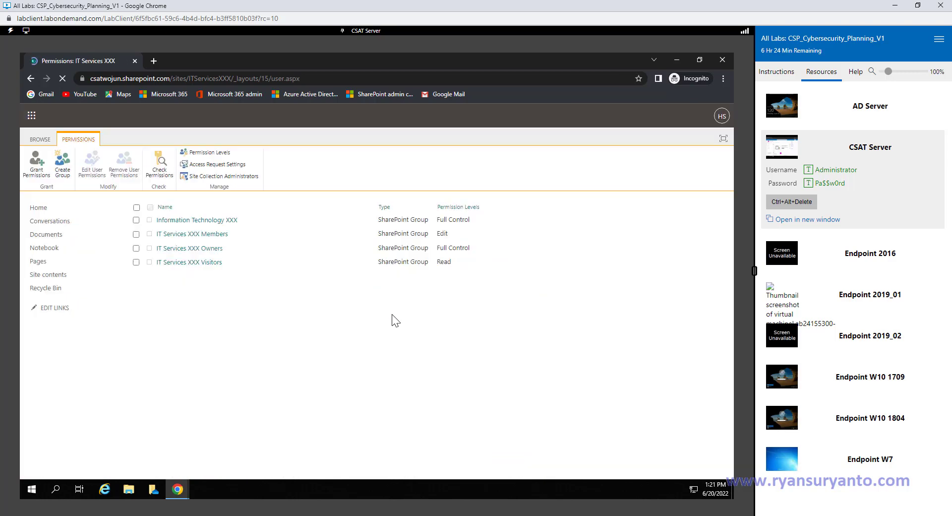
Step: Review the IT Services XXX Members group's people, then view the IT Services XXX Owners group's two owners
click(197, 234)
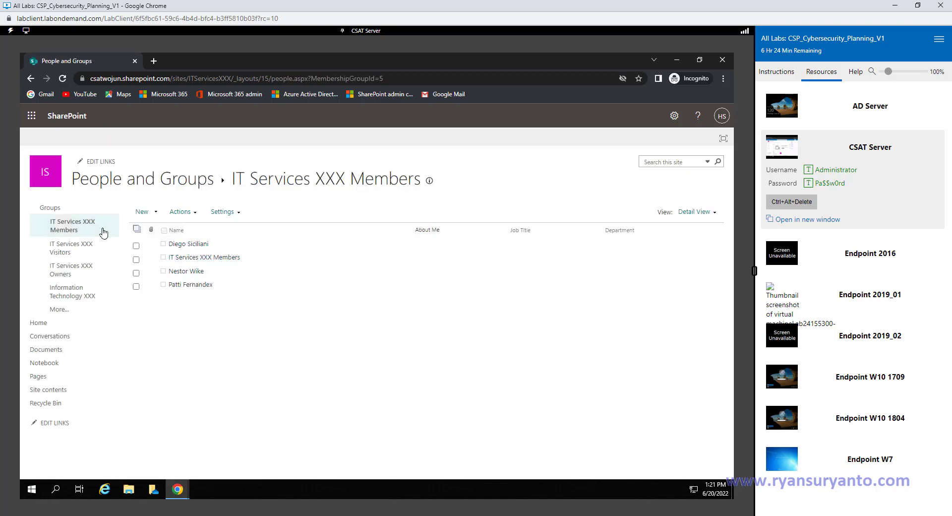
click(30, 79)
click(199, 248)
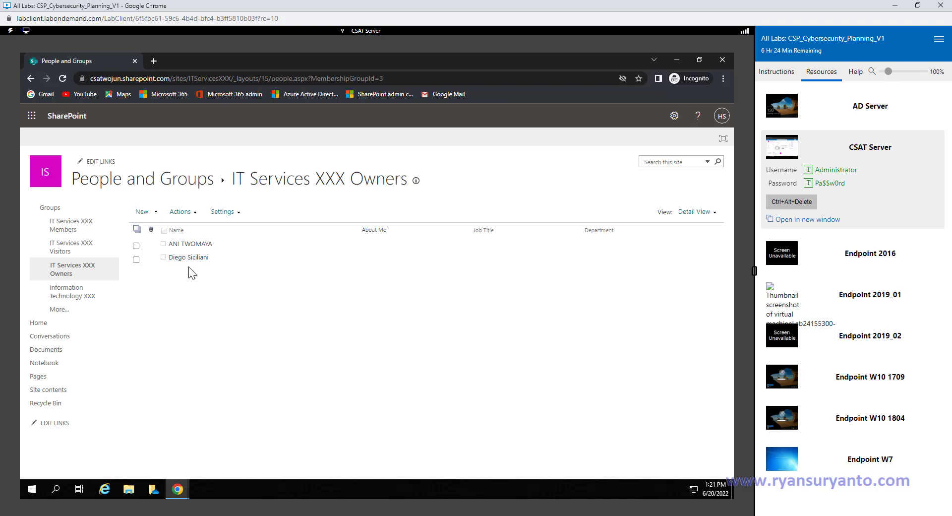